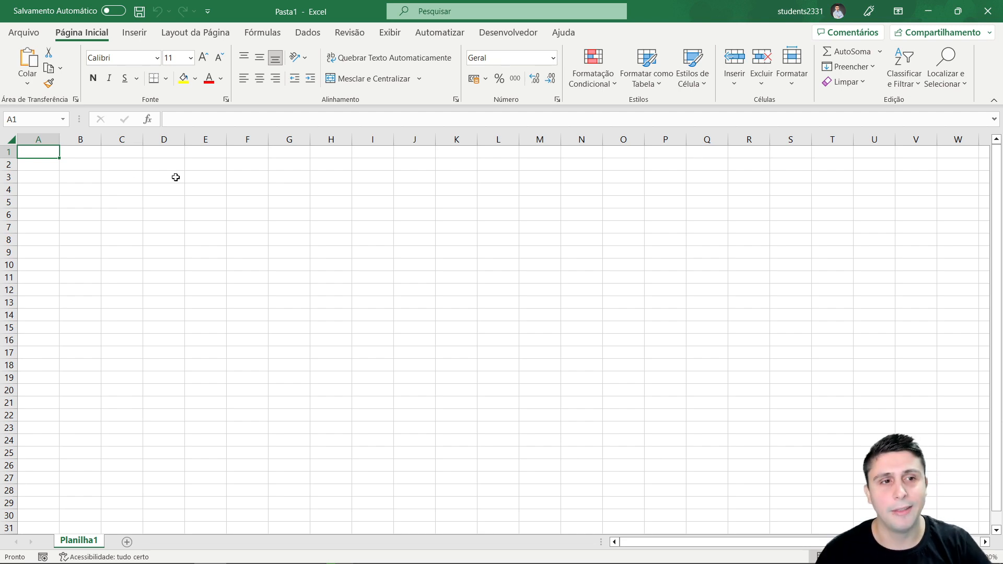
# Look through the available workbook templates and start a blank workbook
pyautogui.click(34, 36)
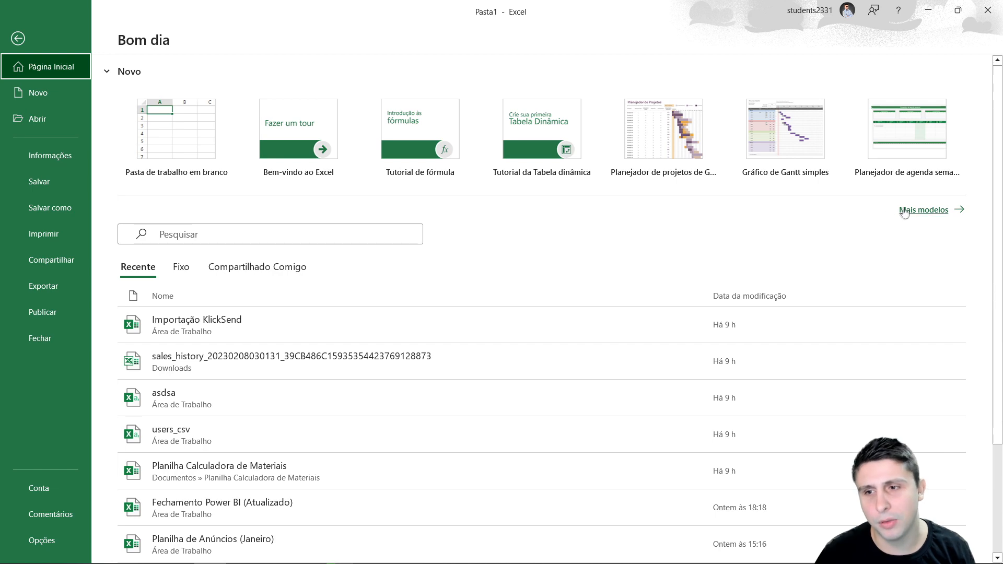
pyautogui.click(923, 210)
pyautogui.scroll(-3, 719, 297)
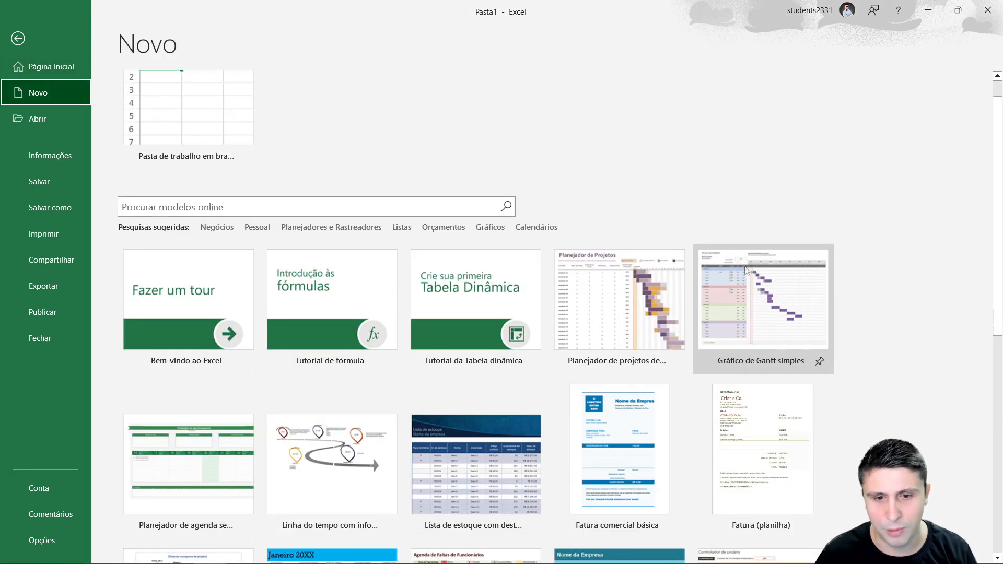
pyautogui.scroll(-2, 710, 298)
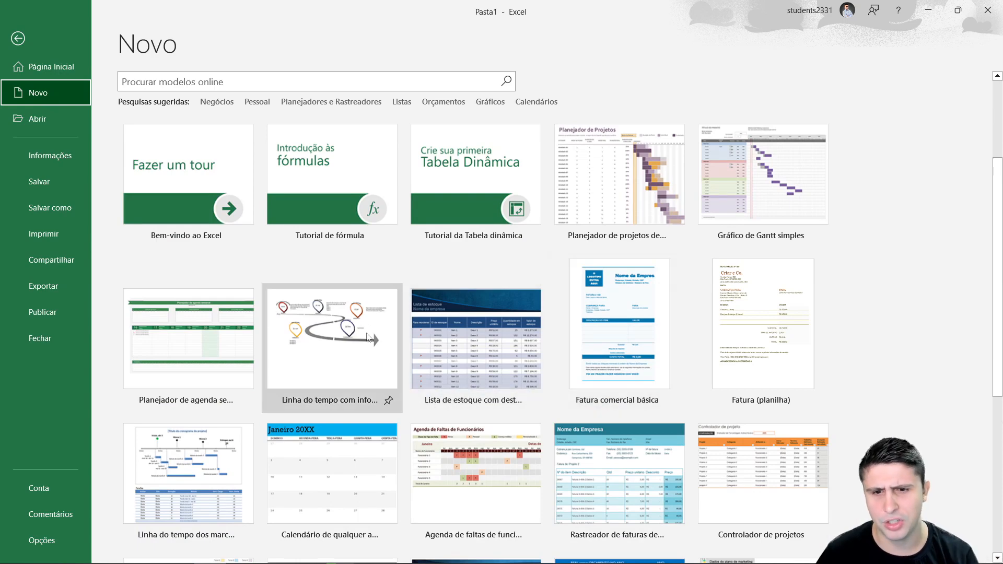
pyautogui.scroll(-1, 648, 308)
pyautogui.scroll(-2, 637, 302)
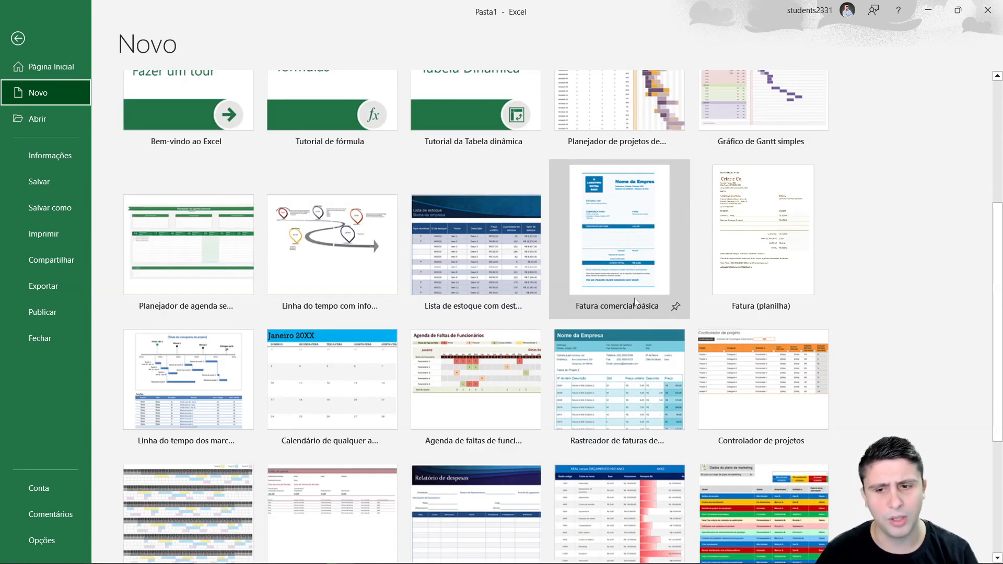
pyautogui.scroll(-1, 621, 324)
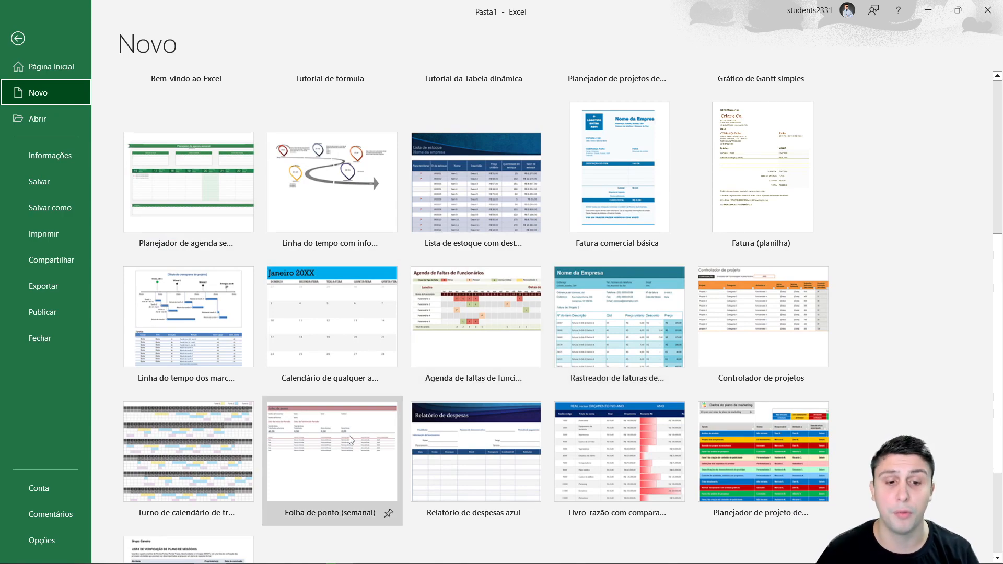
pyautogui.scroll(-1, 344, 448)
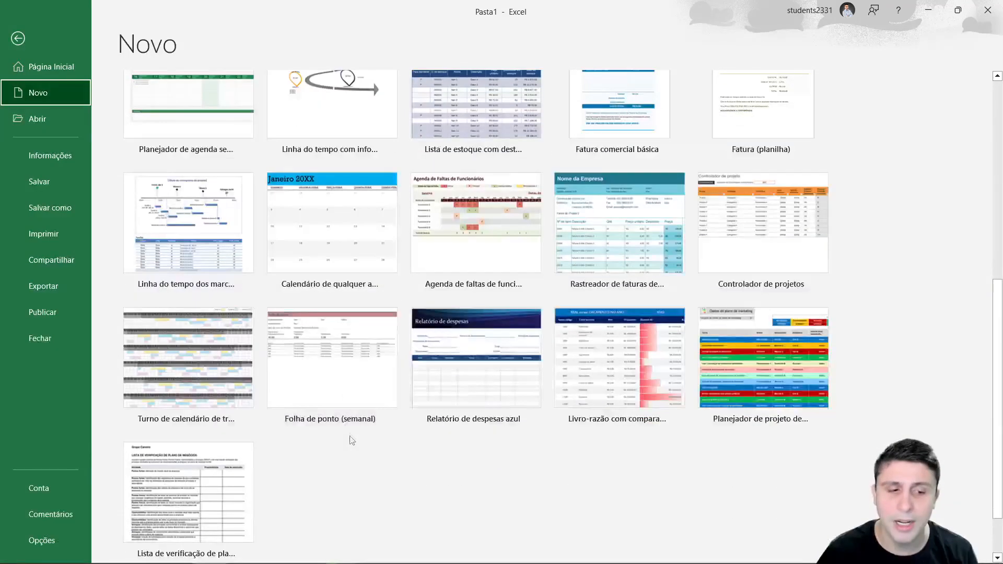
pyautogui.scroll(2, 345, 448)
pyautogui.scroll(3, 454, 323)
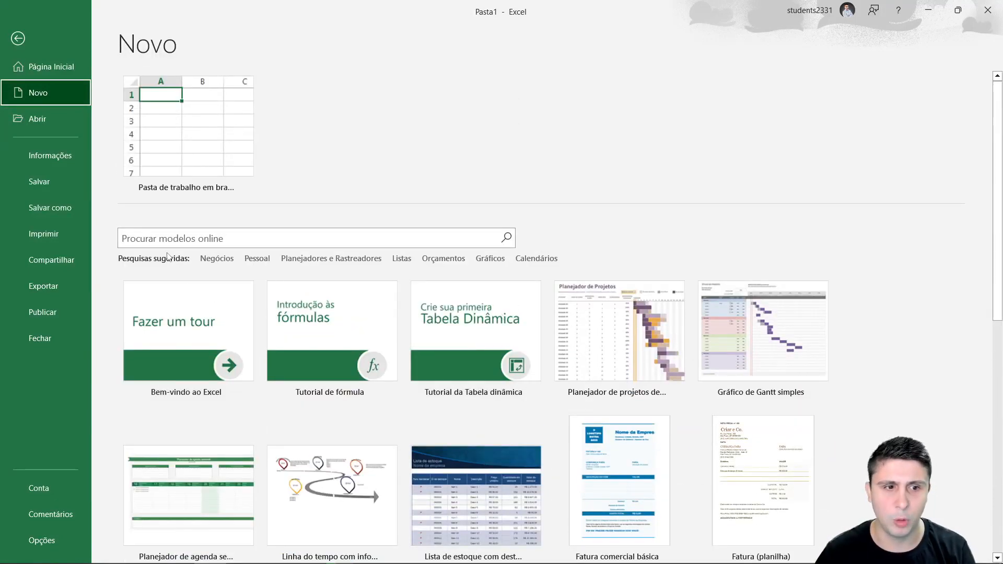
pyautogui.click(173, 136)
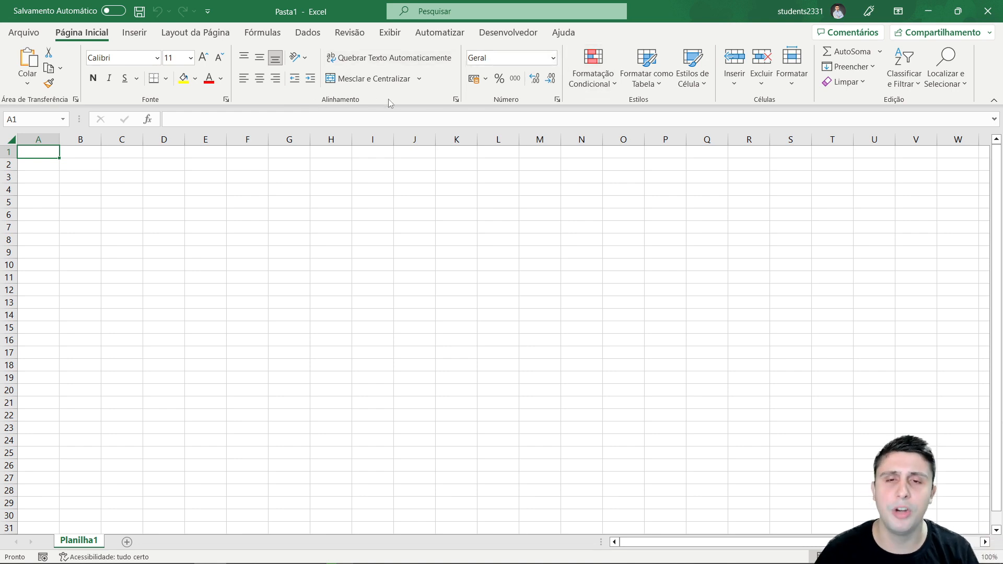
pyautogui.click(241, 120)
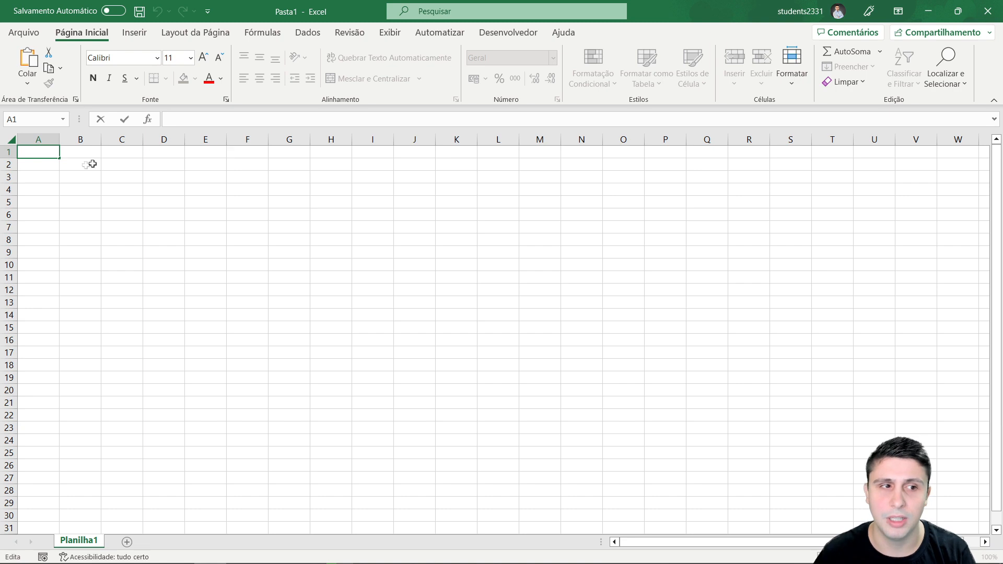
pyautogui.click(45, 164)
pyautogui.click(44, 155)
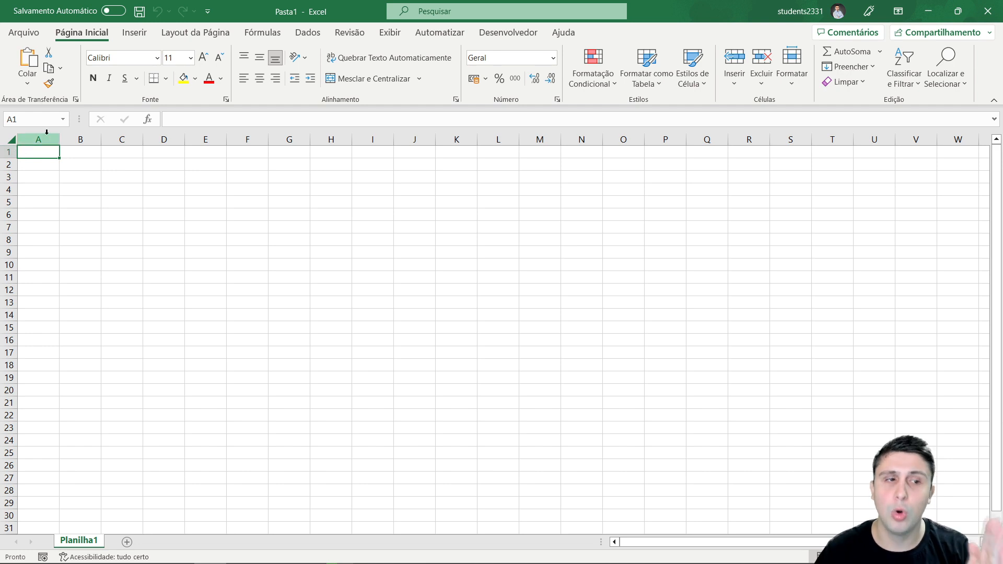
pyautogui.click(27, 164)
pyautogui.moveTo(47, 174); pyautogui.dragTo(43, 392)
pyautogui.click(97, 330)
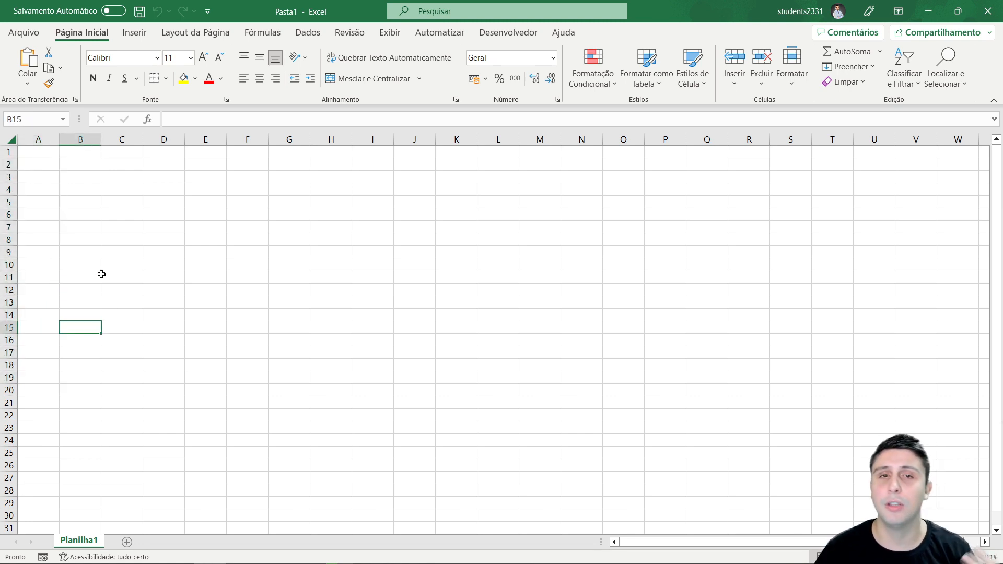
pyautogui.click(27, 194)
pyautogui.click(128, 181)
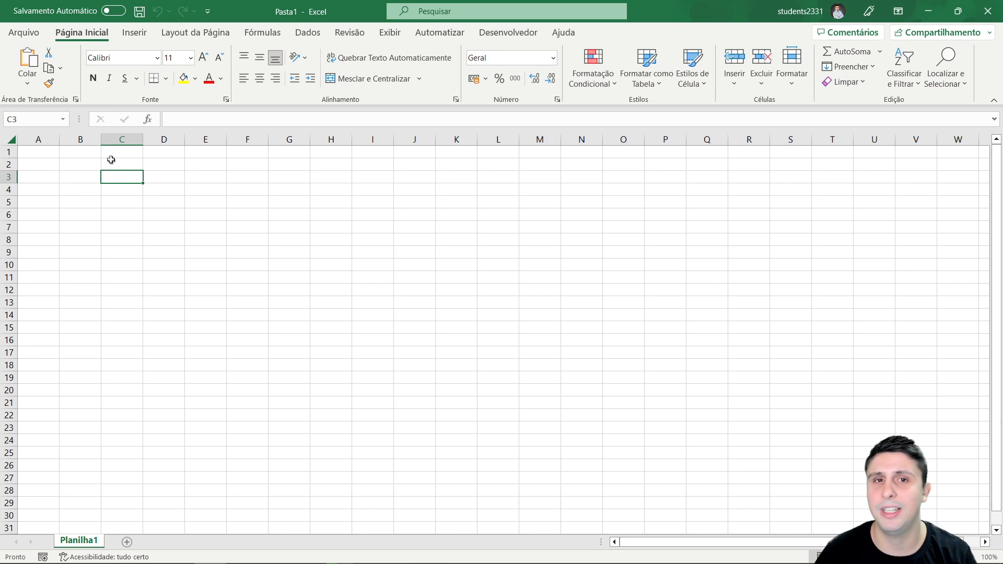
pyautogui.moveTo(33, 154); pyautogui.dragTo(395, 159)
pyautogui.click(269, 204)
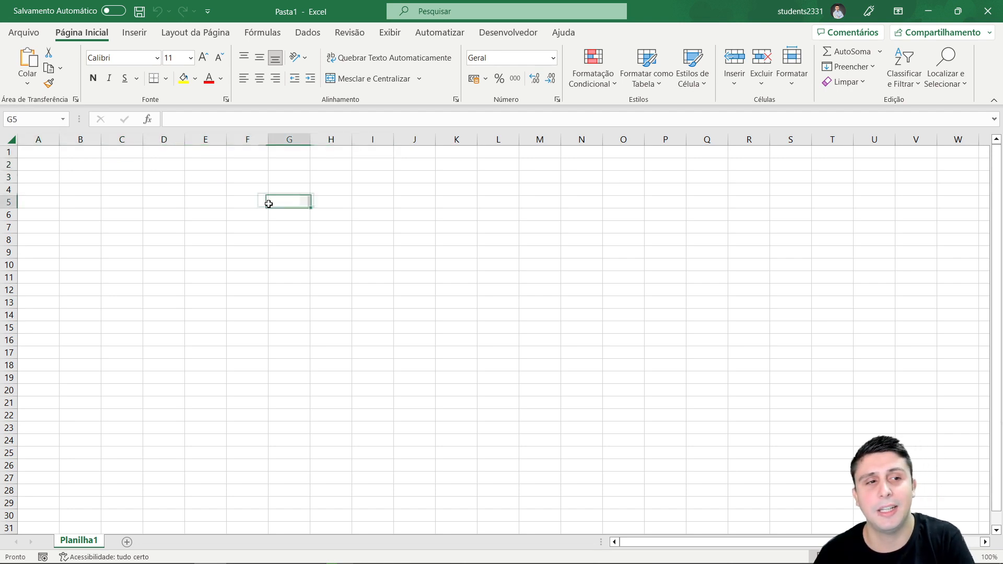
pyautogui.click(123, 188)
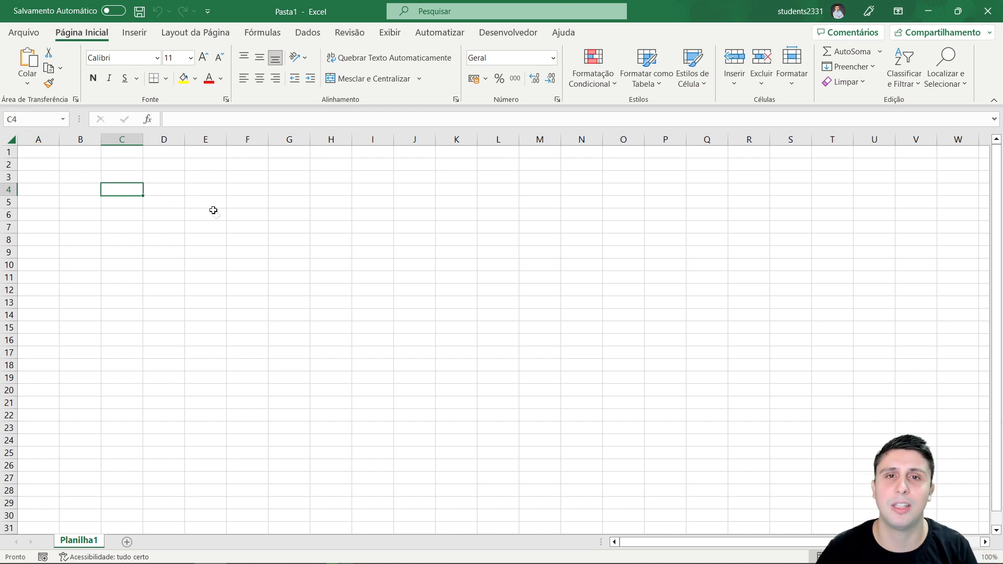
pyautogui.moveTo(48, 153); pyautogui.dragTo(377, 383)
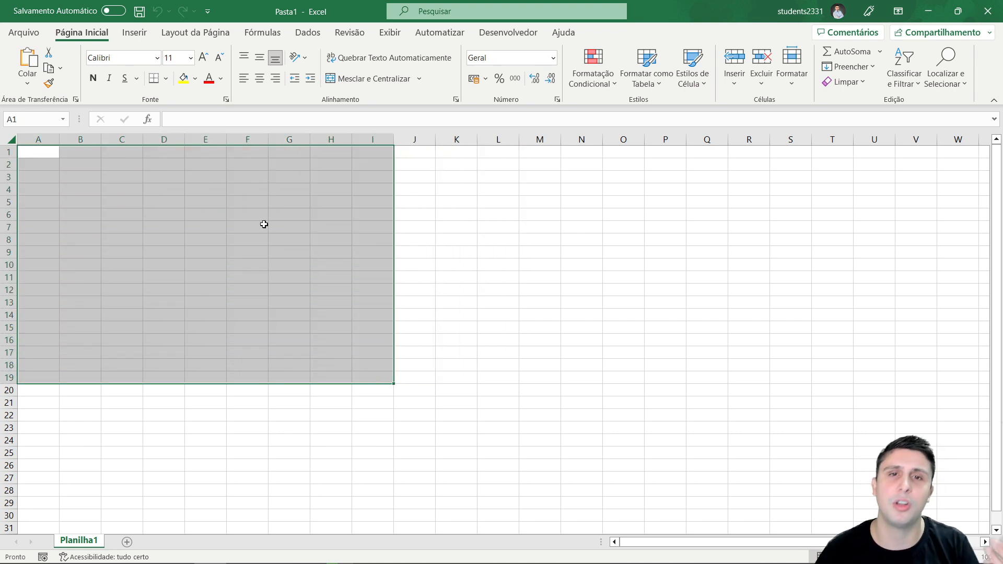
pyautogui.click(204, 194)
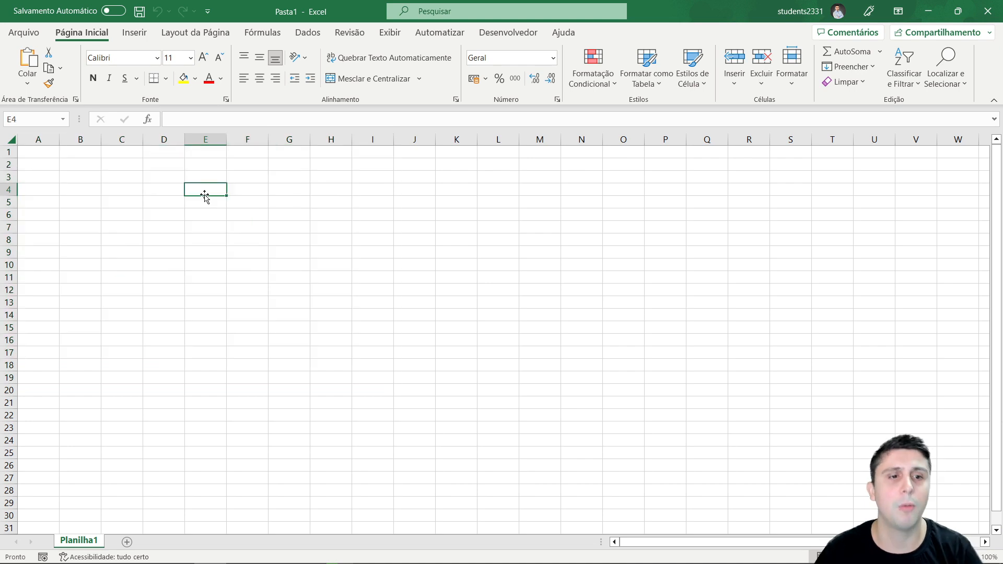
pyautogui.click(170, 190)
pyautogui.click(230, 192)
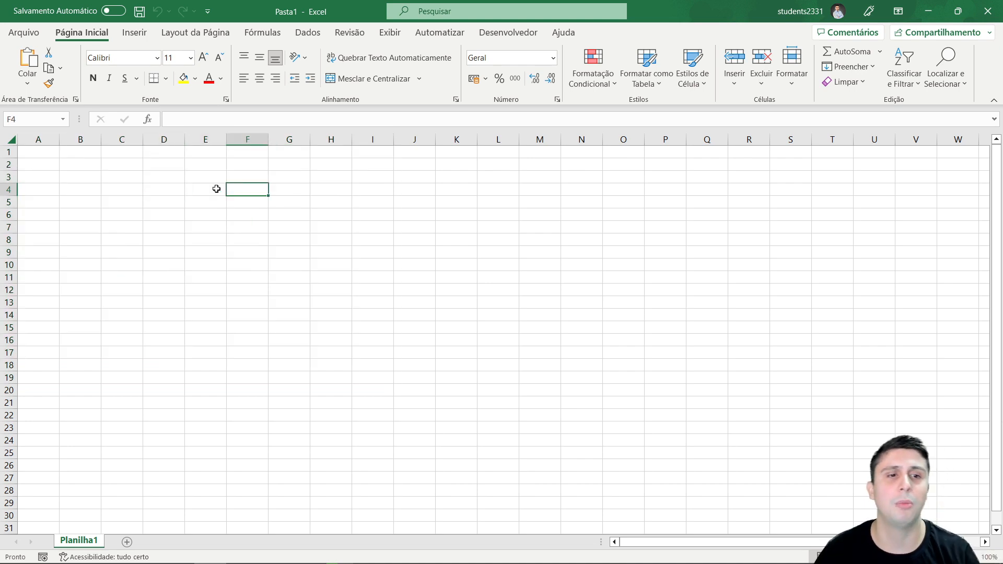
pyautogui.click(217, 189)
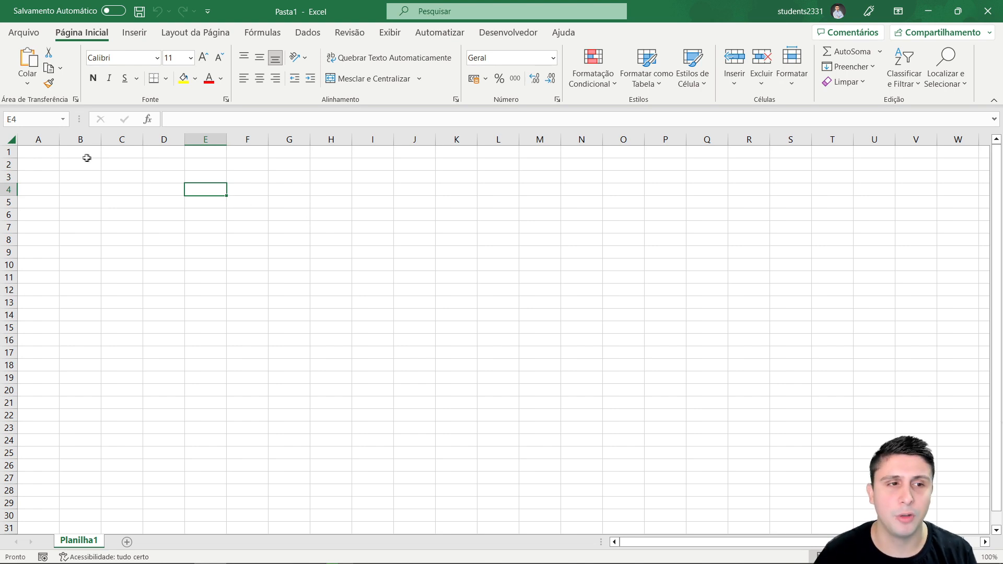
# Widen columns A and B, narrow column C, and increase the heights of rows 1 and 5
pyautogui.moveTo(61, 139); pyautogui.dragTo(131, 139)
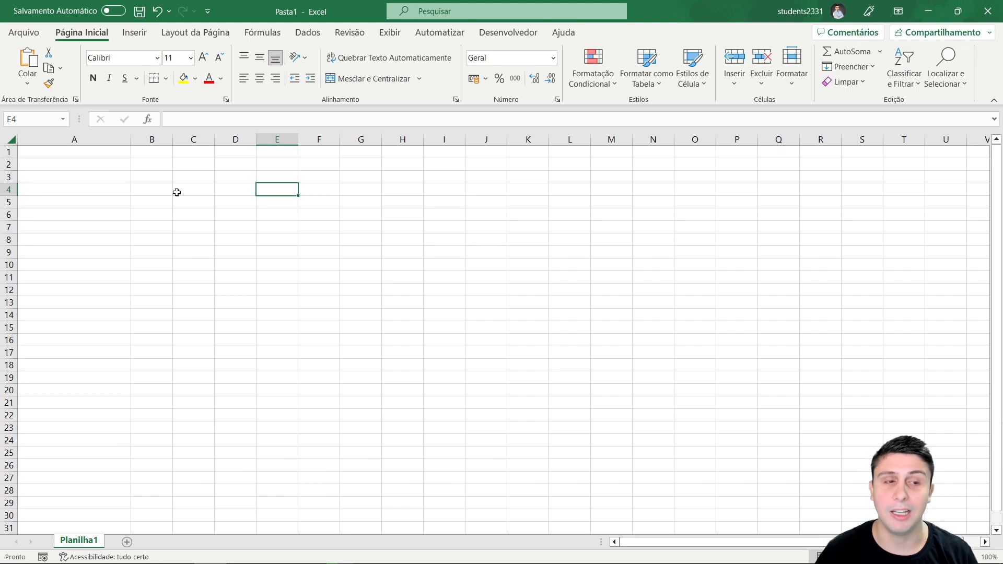
pyautogui.moveTo(172, 139); pyautogui.dragTo(267, 139)
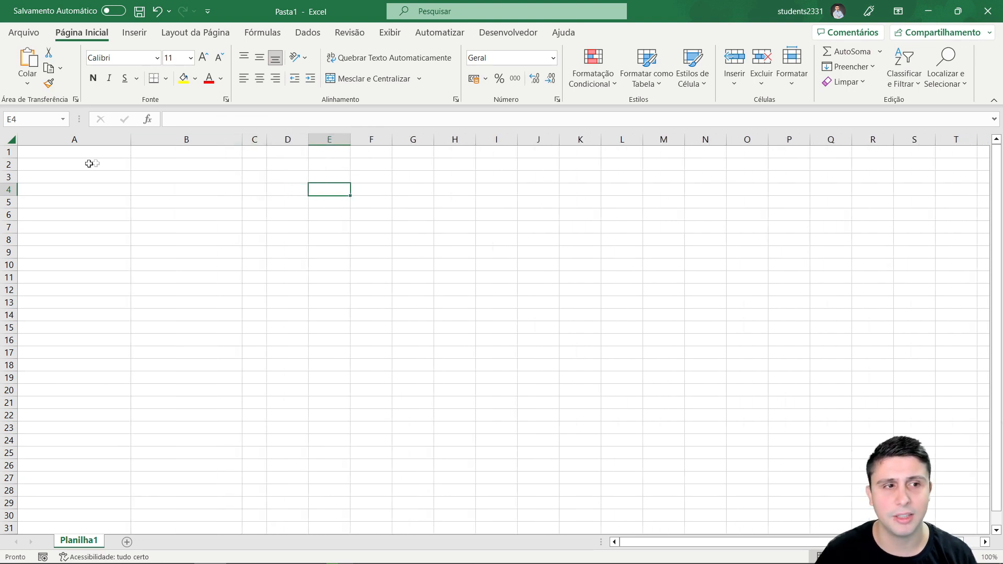
pyautogui.moveTo(14, 159); pyautogui.dragTo(14, 181)
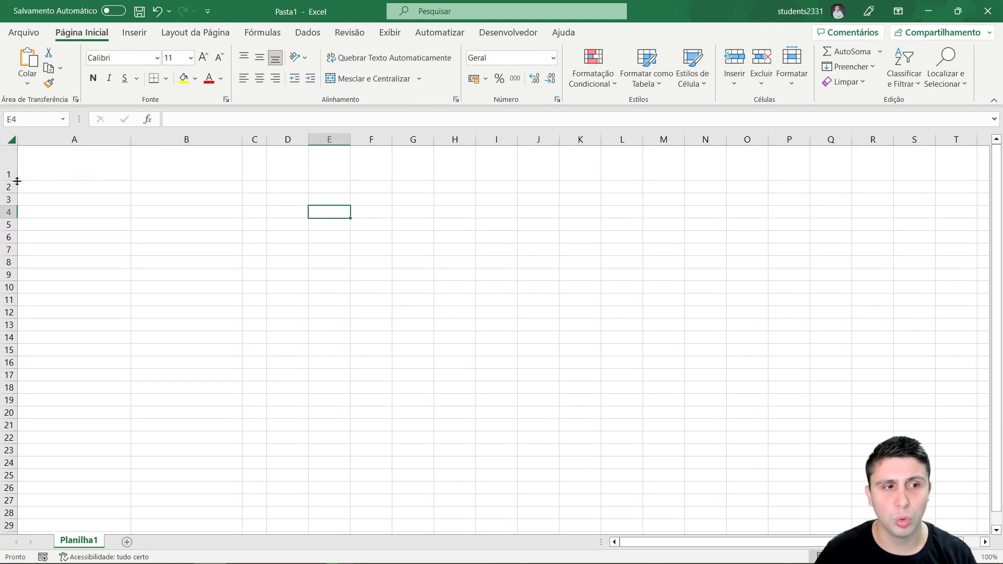
pyautogui.moveTo(12, 225); pyautogui.dragTo(12, 248)
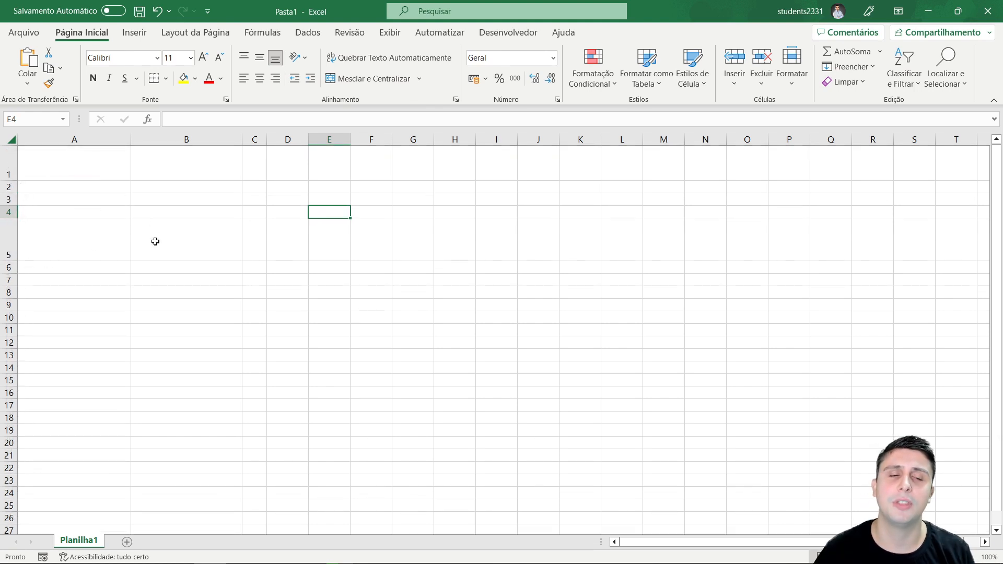
pyautogui.click(107, 243)
pyautogui.click(162, 239)
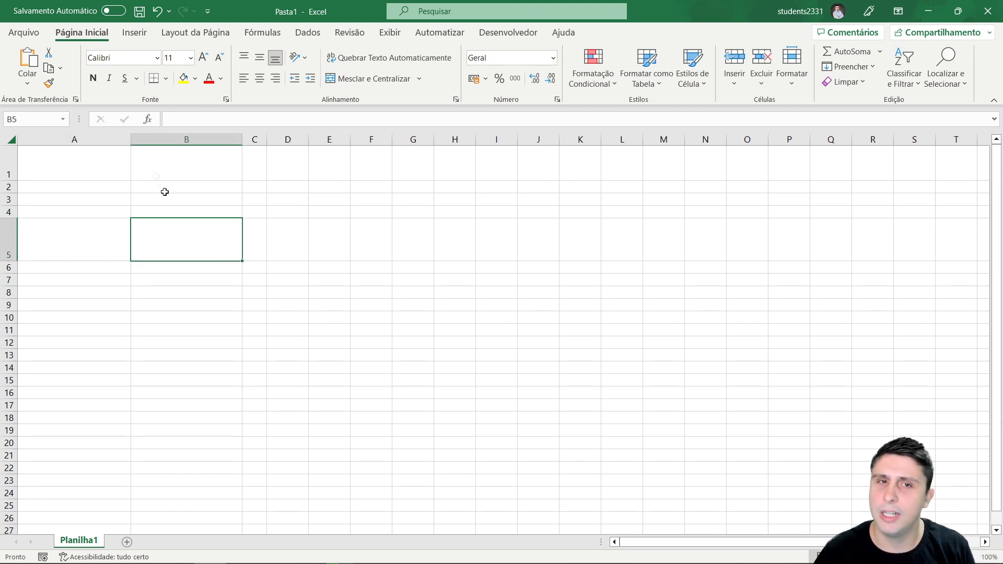
# Delete the three resized columns at the start of the sheet
pyautogui.rightClick(111, 140)
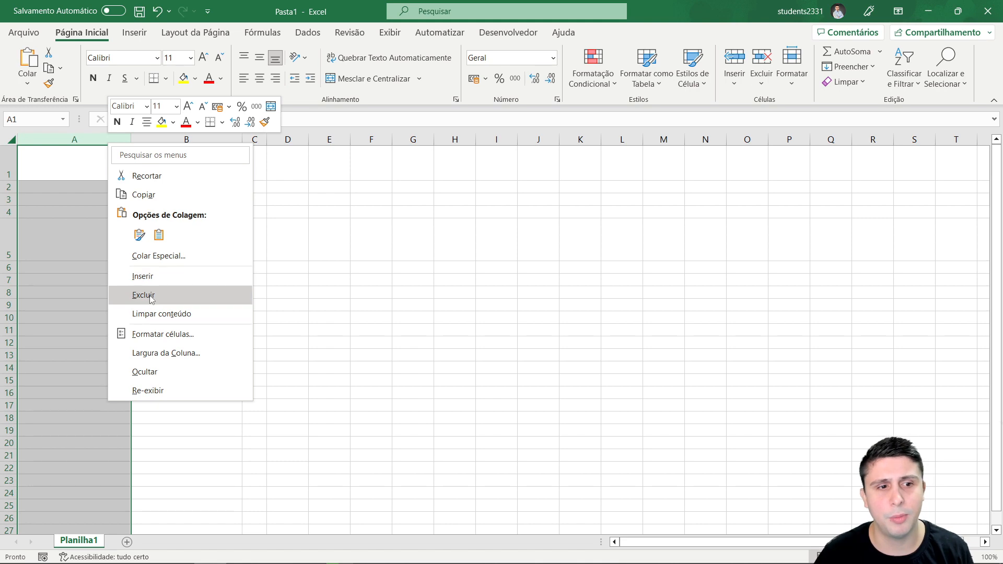
pyautogui.click(143, 295)
pyautogui.rightClick(100, 148)
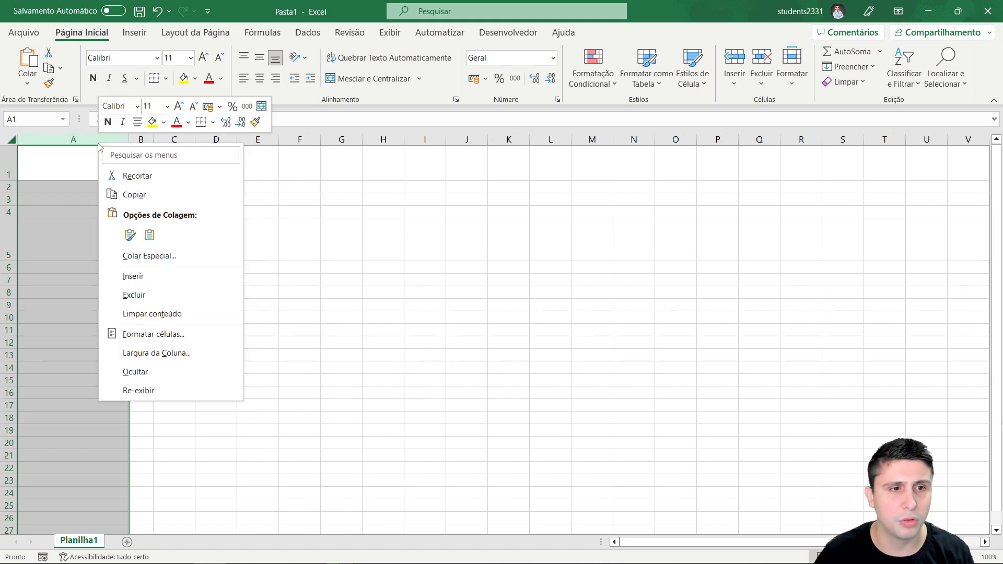
pyautogui.click(134, 295)
pyautogui.rightClick(35, 138)
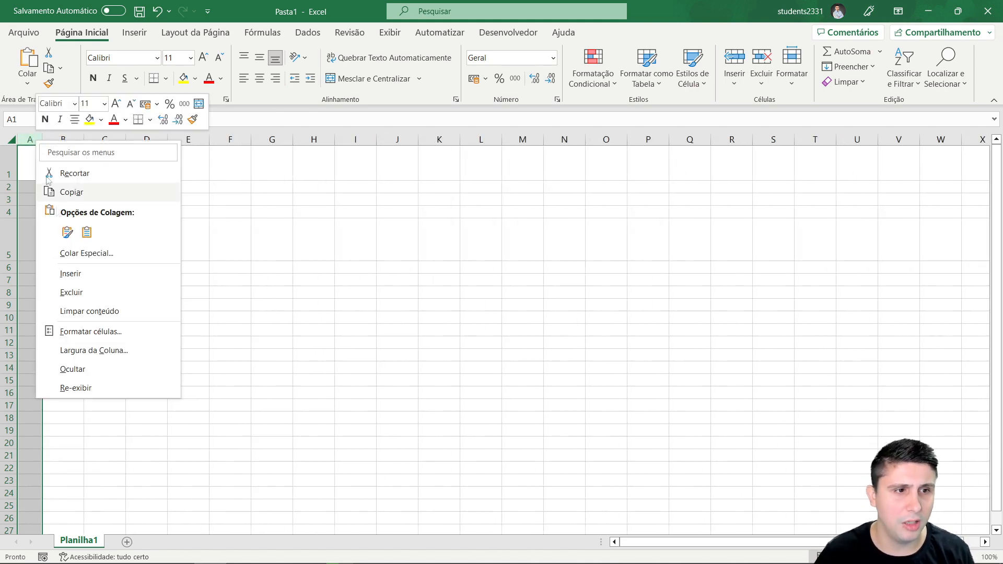
pyautogui.click(91, 290)
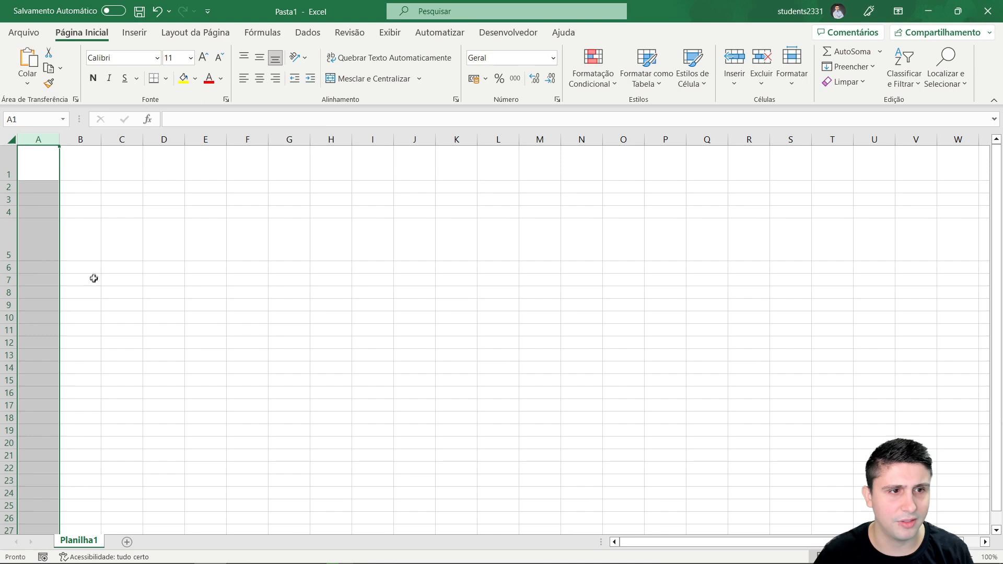
# Delete the two enlarged rows from the sheet
pyautogui.rightClick(7, 168)
pyautogui.click(53, 318)
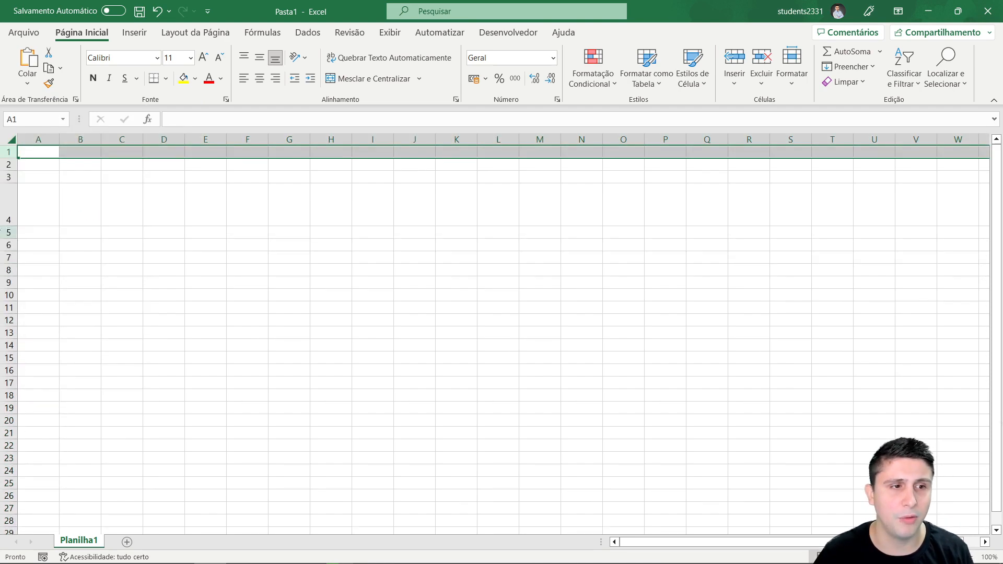
pyautogui.rightClick(8, 207)
pyautogui.click(45, 357)
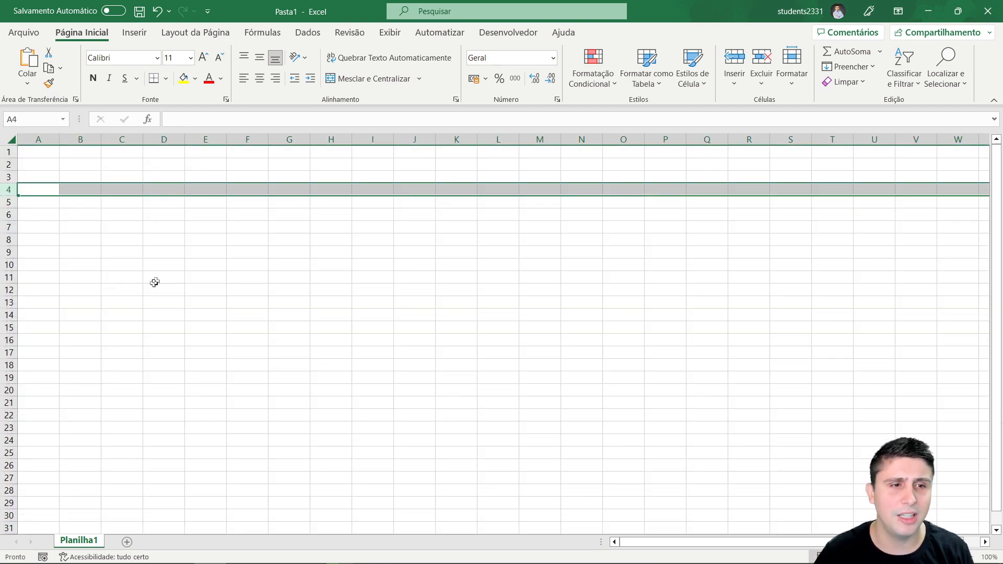
pyautogui.click(159, 265)
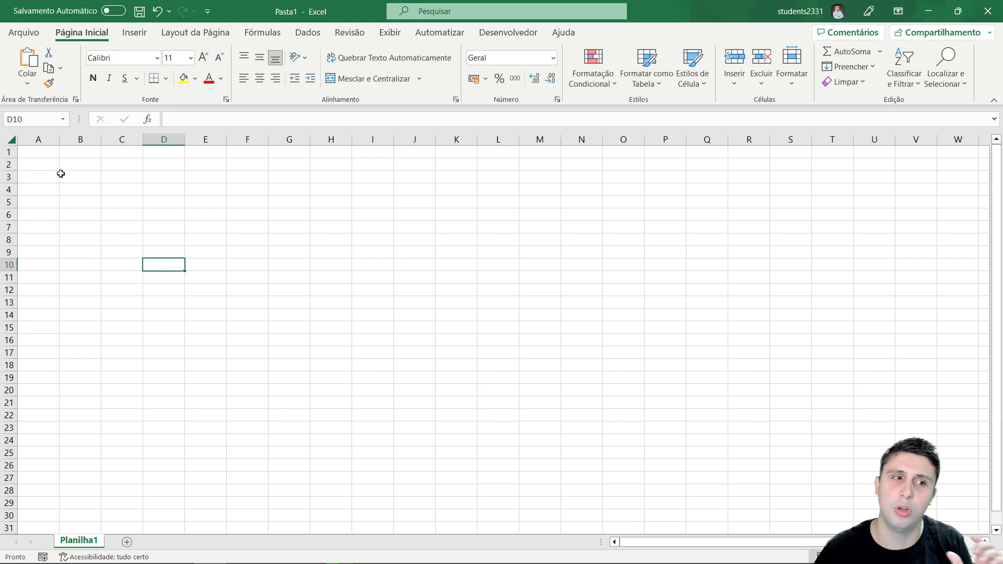
# Enter the title "Planilha de Controle" in cell A1 and merge and center it across A1:E2
pyautogui.click(40, 155)
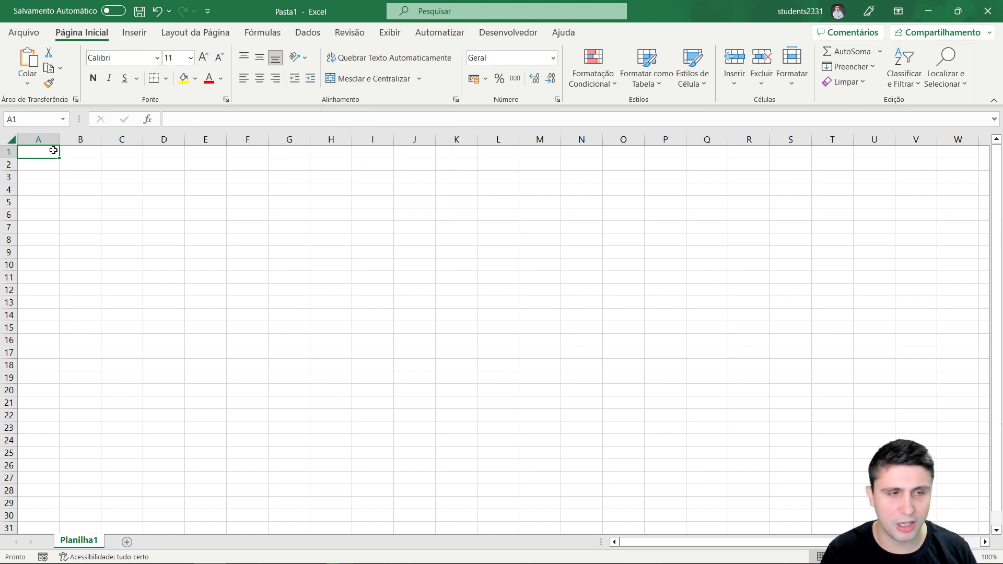
pyautogui.write('Planilha de Controle')
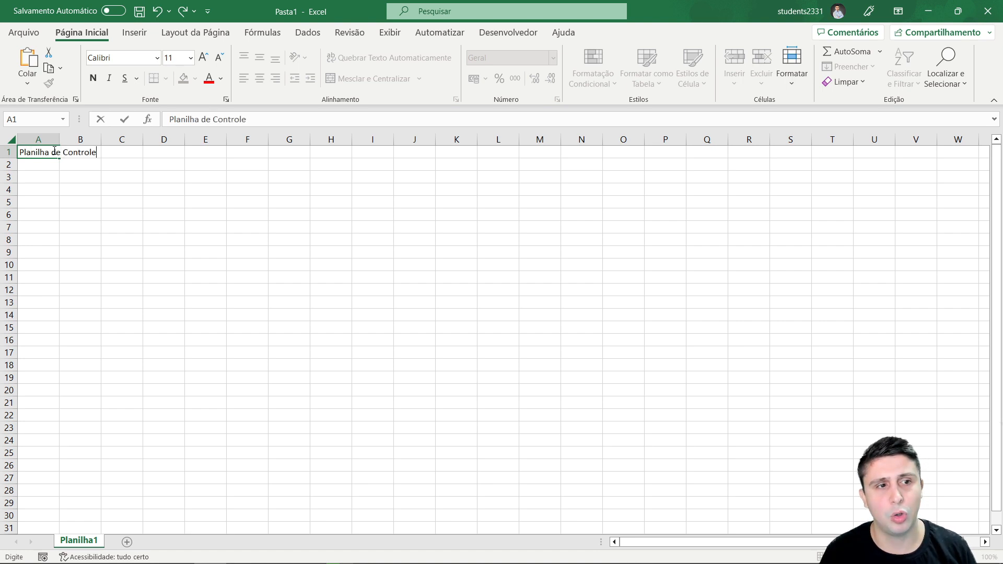
pyautogui.press('Return')
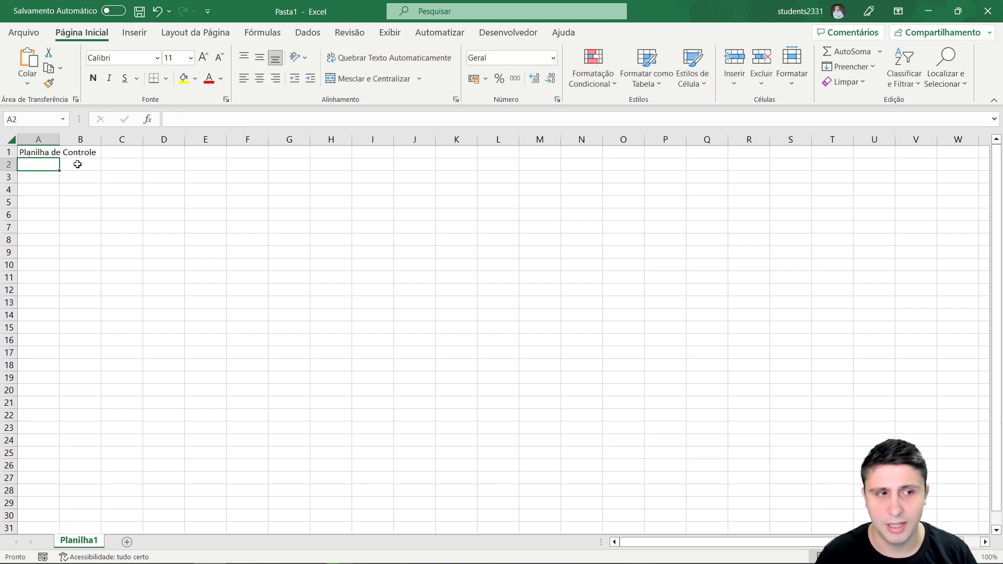
pyautogui.click(43, 153)
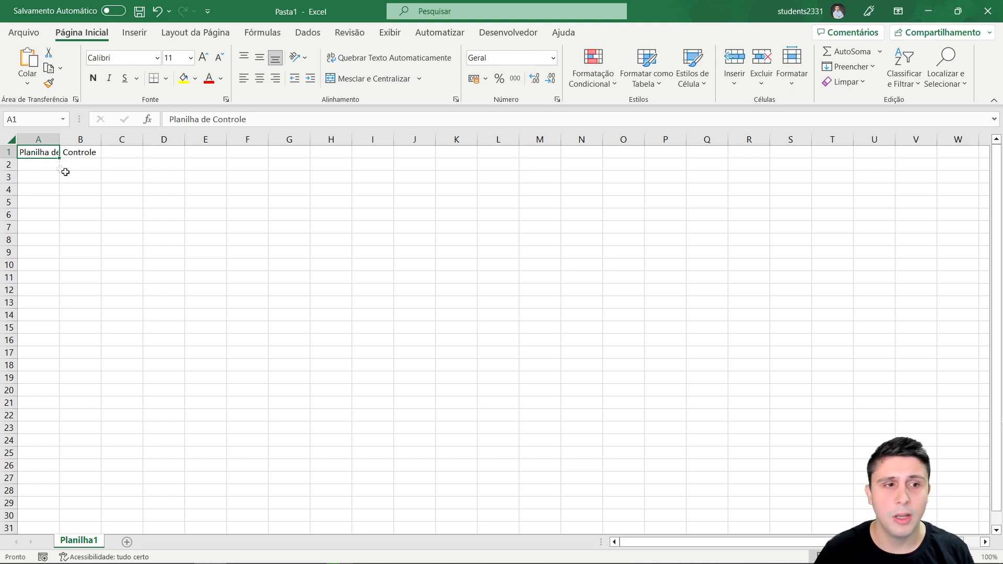
pyautogui.moveTo(42, 152); pyautogui.dragTo(202, 161)
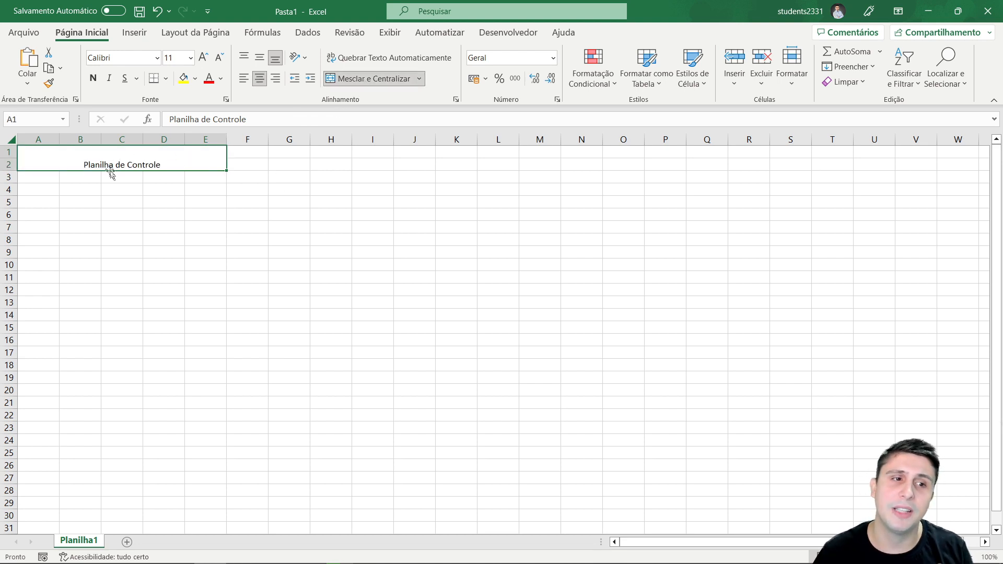
# Format the merged title with middle vertical alignment, font size 14, yellow fill and red text
pyautogui.click(260, 59)
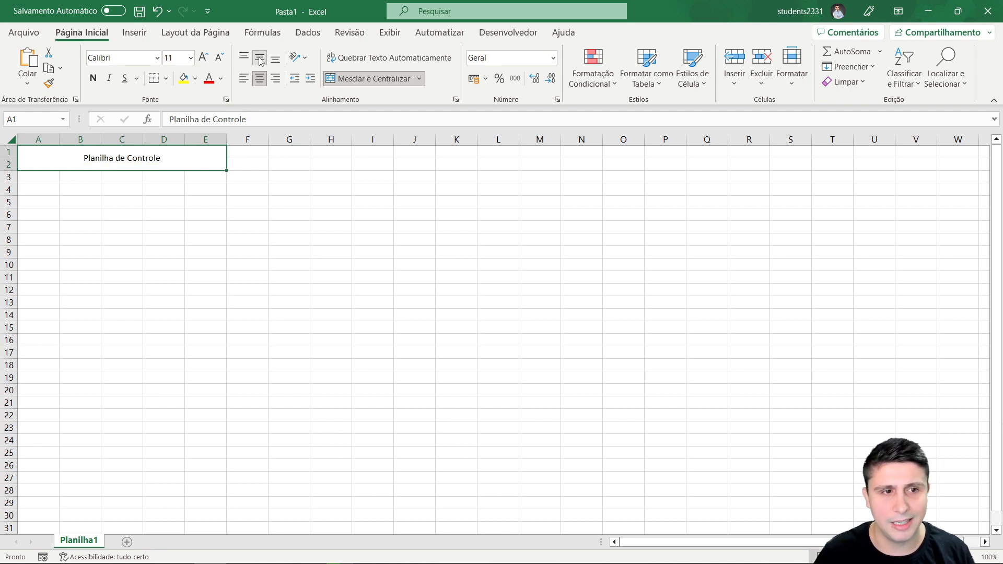
pyautogui.click(203, 59)
pyautogui.click(203, 58)
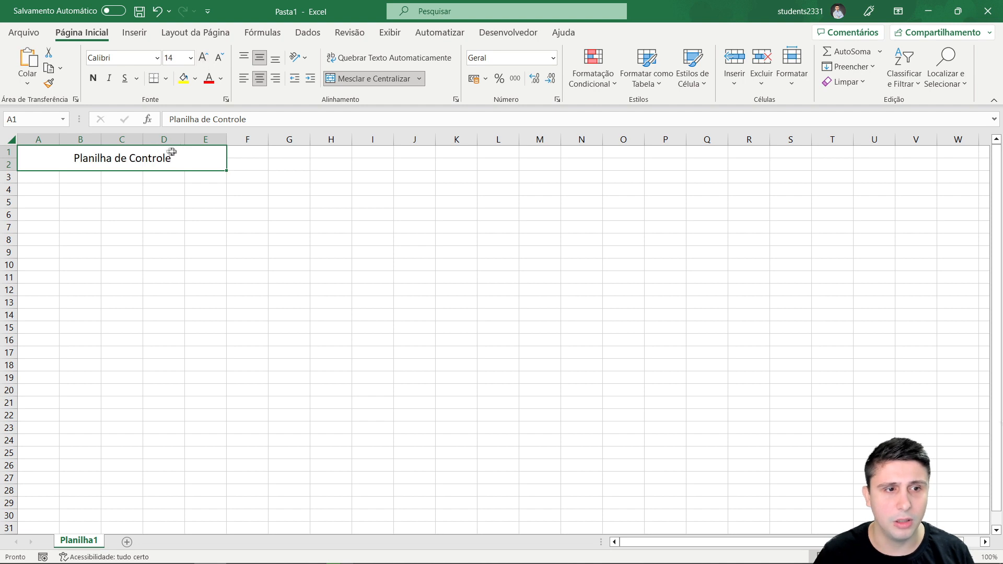
pyautogui.click(184, 79)
pyautogui.click(208, 81)
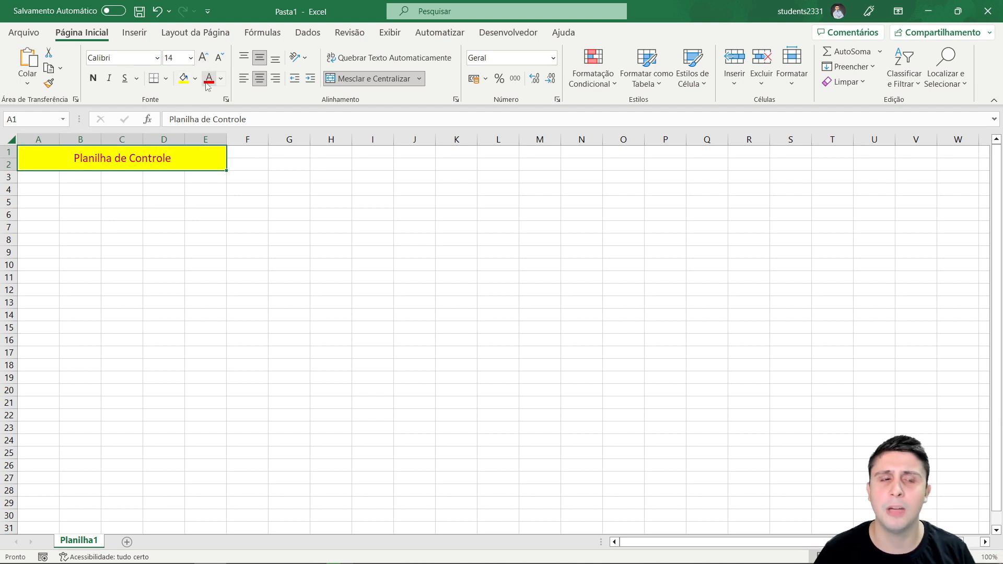
pyautogui.click(271, 214)
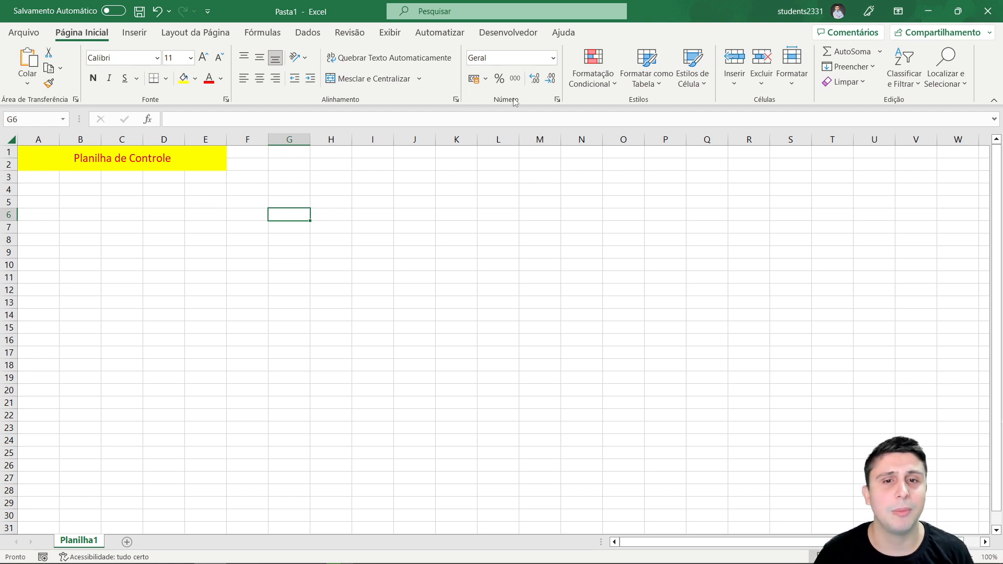
# Set the number format of the merged title cell to Número
pyautogui.click(98, 157)
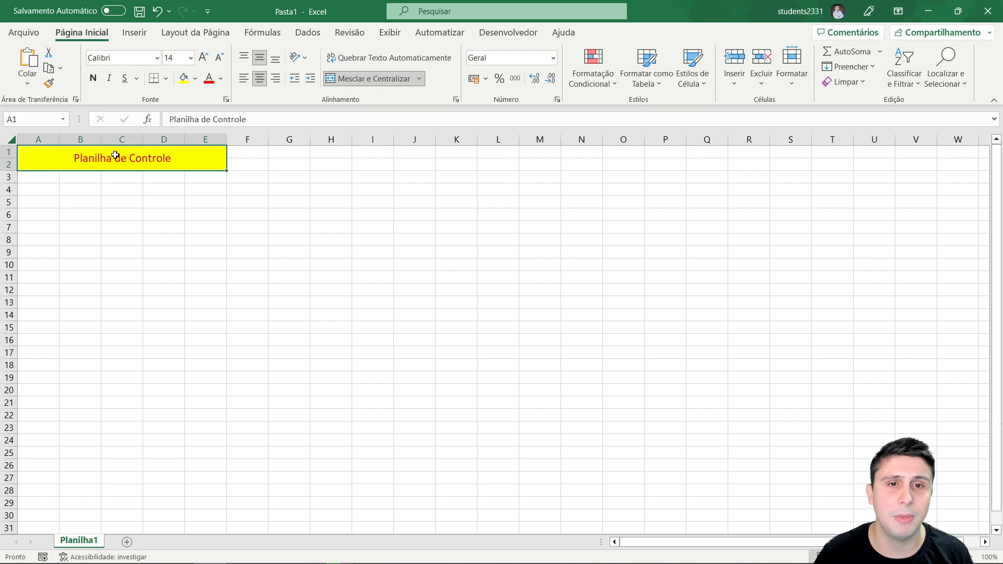
pyautogui.click(552, 58)
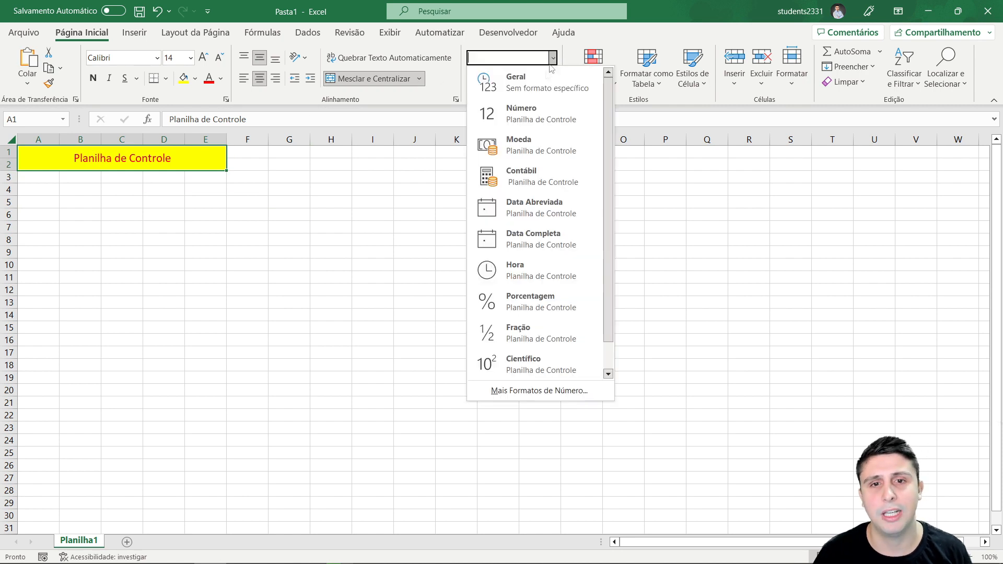
pyautogui.click(521, 108)
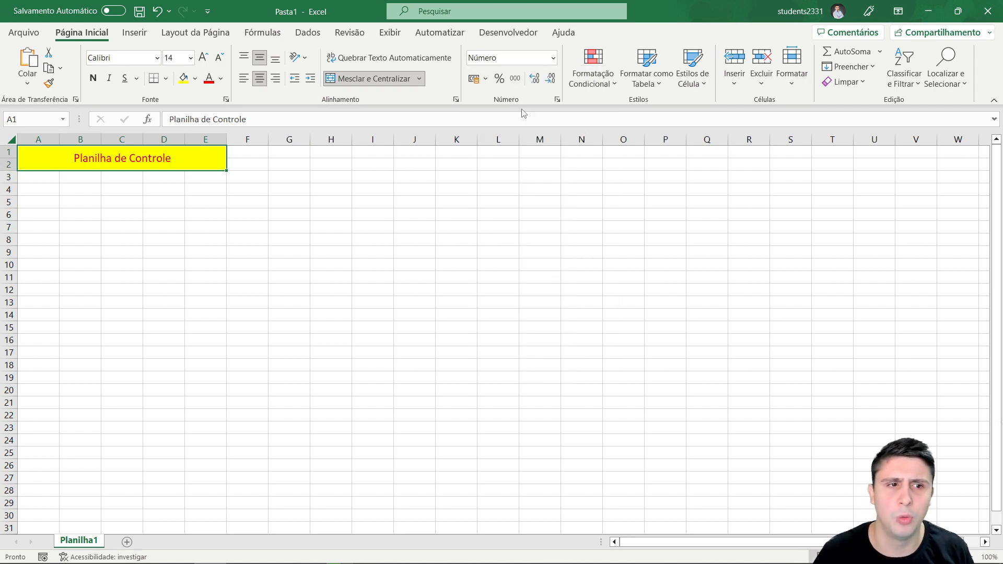
pyautogui.click(553, 60)
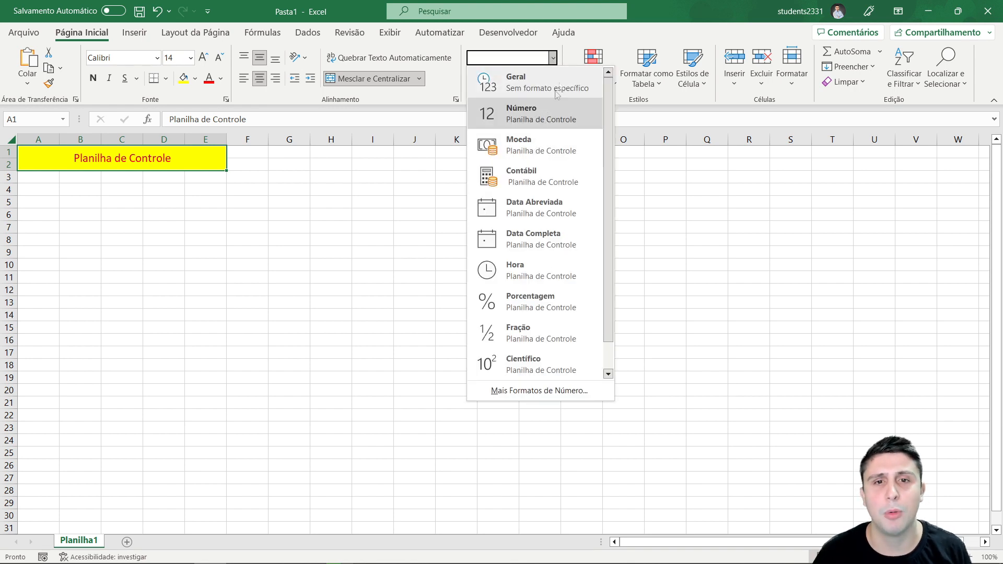
pyautogui.click(264, 226)
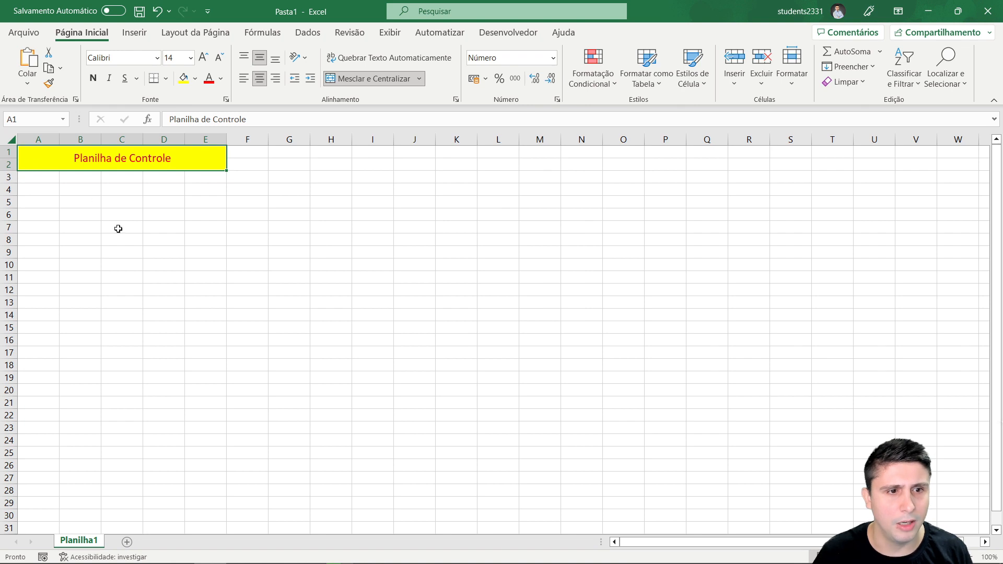
# Enter 10 in cell D4, enlarge its font to 14 and center it horizontally
pyautogui.click(163, 190)
pyautogui.write('10')
pyautogui.press('Return')
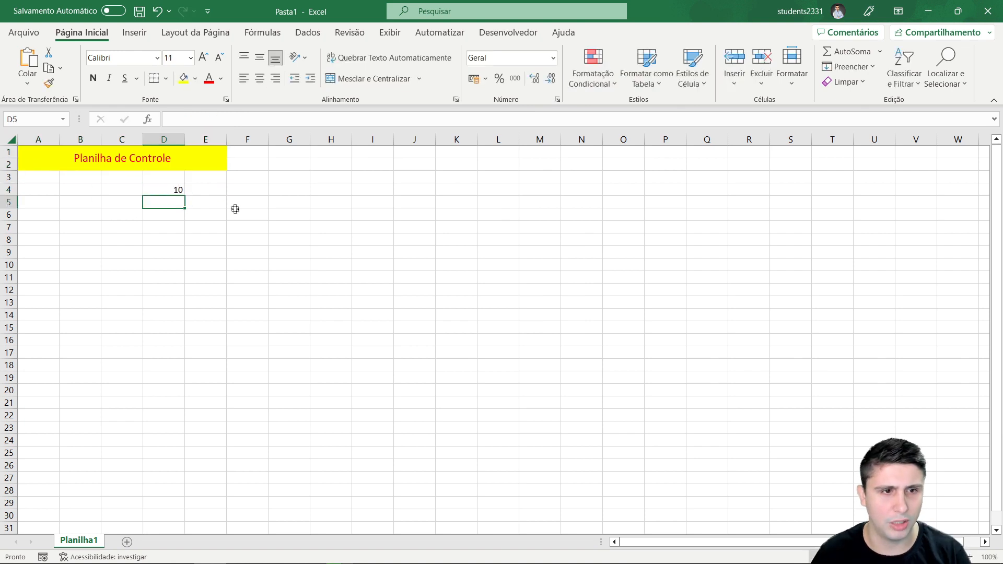
pyautogui.click(166, 189)
pyautogui.click(204, 58)
pyautogui.click(203, 57)
pyautogui.click(259, 78)
pyautogui.click(255, 240)
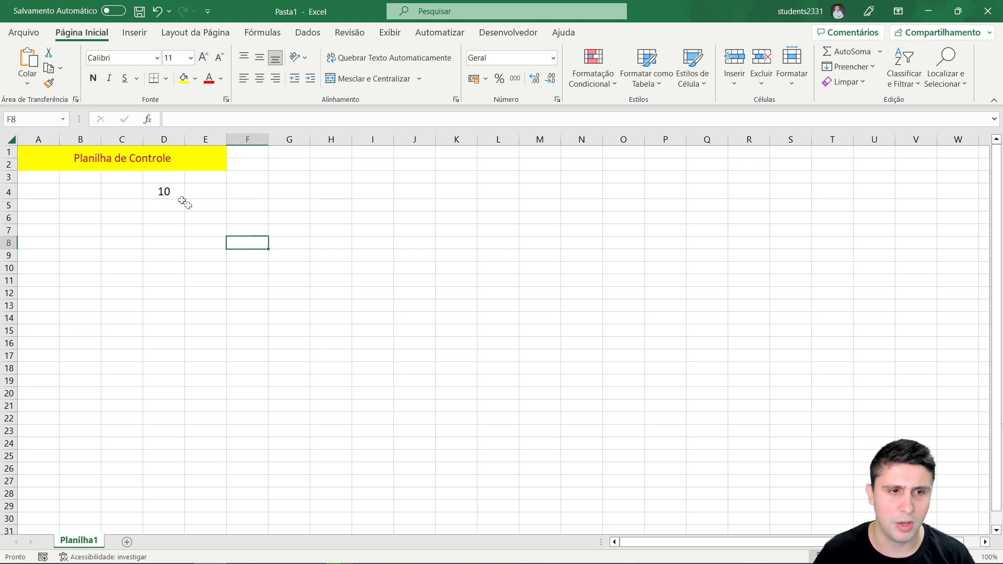
# Apply the Contábil, Moeda and Número formats in turn to cell D4, and return it to Geral
pyautogui.click(182, 194)
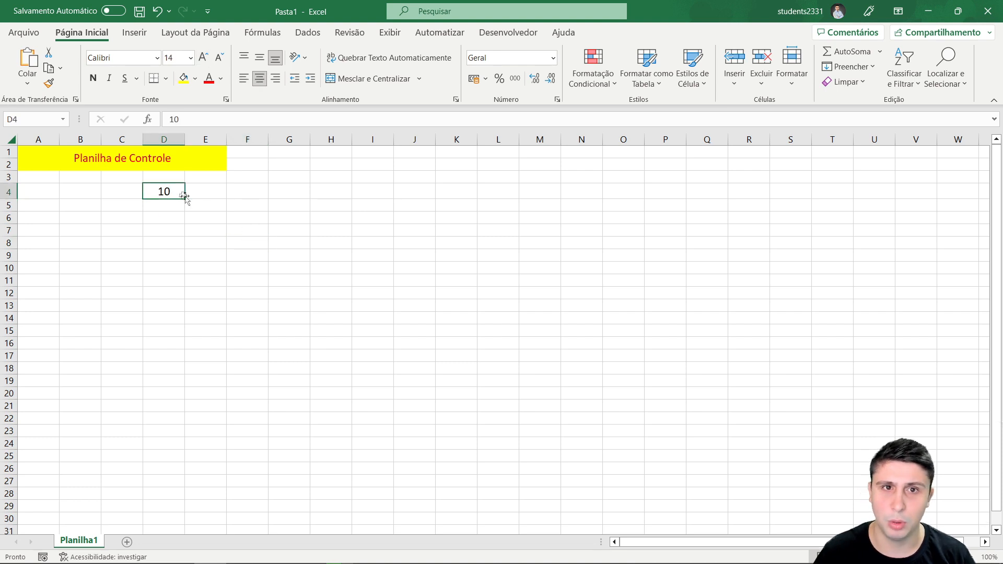
pyautogui.click(474, 78)
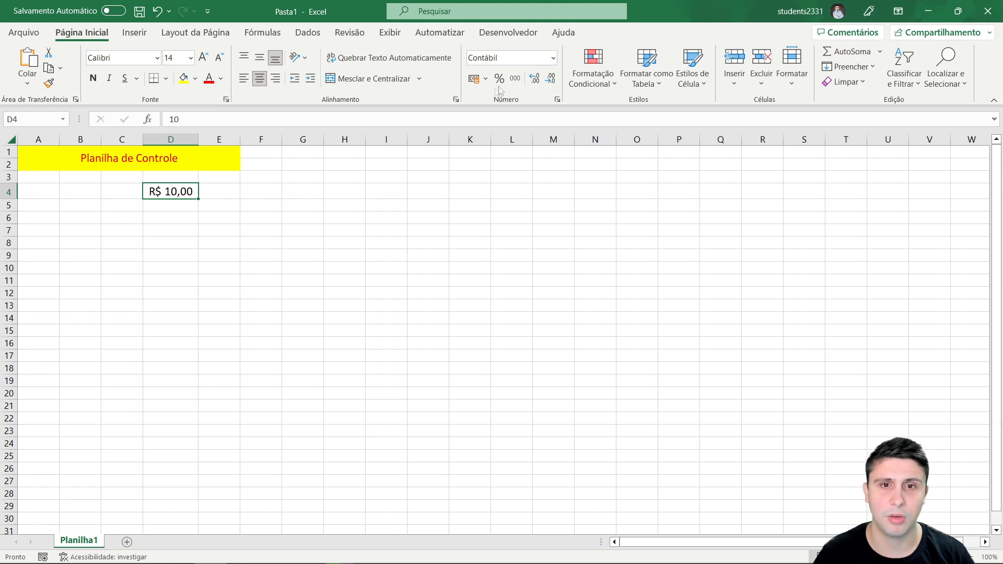
pyautogui.click(552, 58)
pyautogui.click(519, 144)
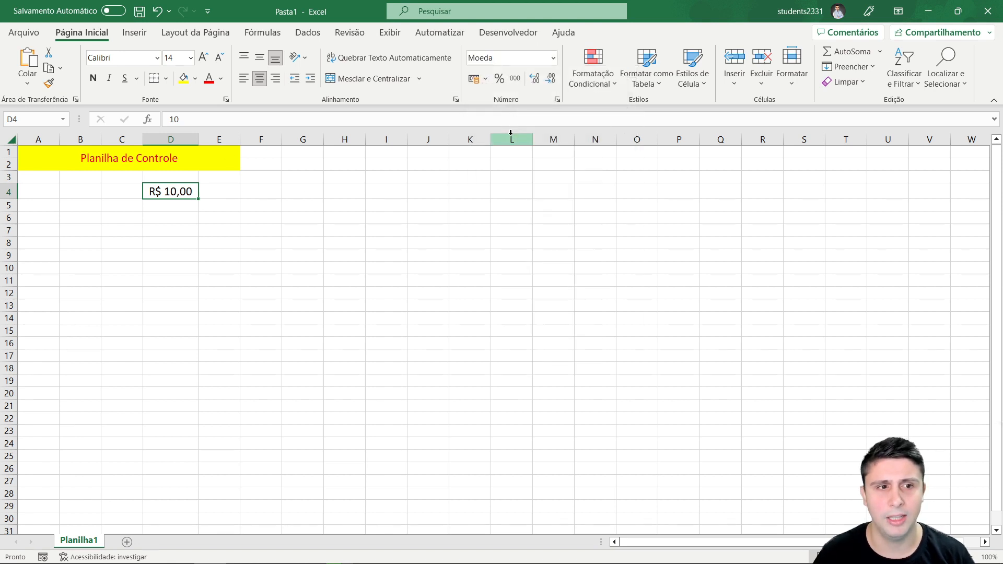
pyautogui.click(552, 59)
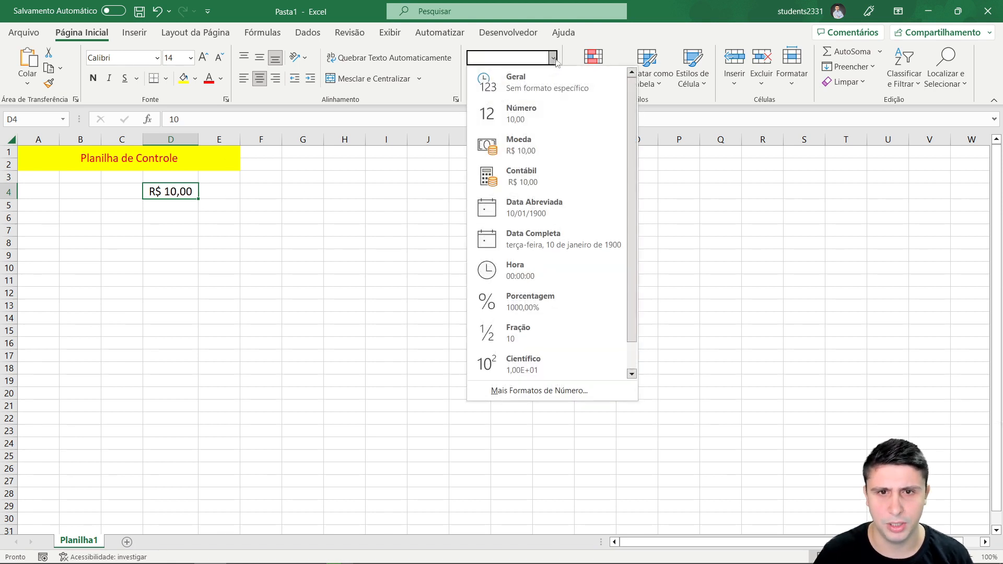
pyautogui.click(517, 113)
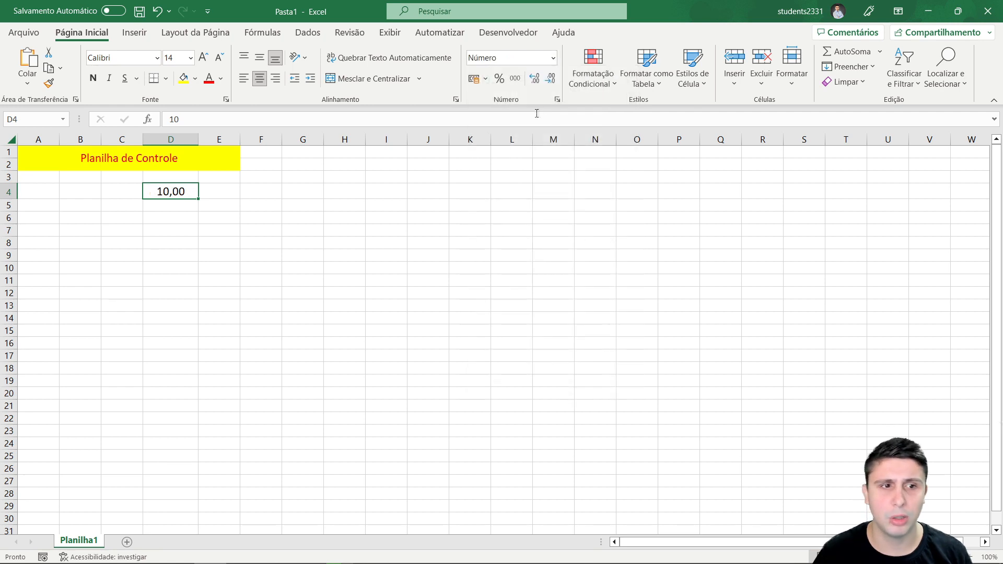
pyautogui.click(553, 59)
pyautogui.click(517, 79)
pyautogui.click(343, 198)
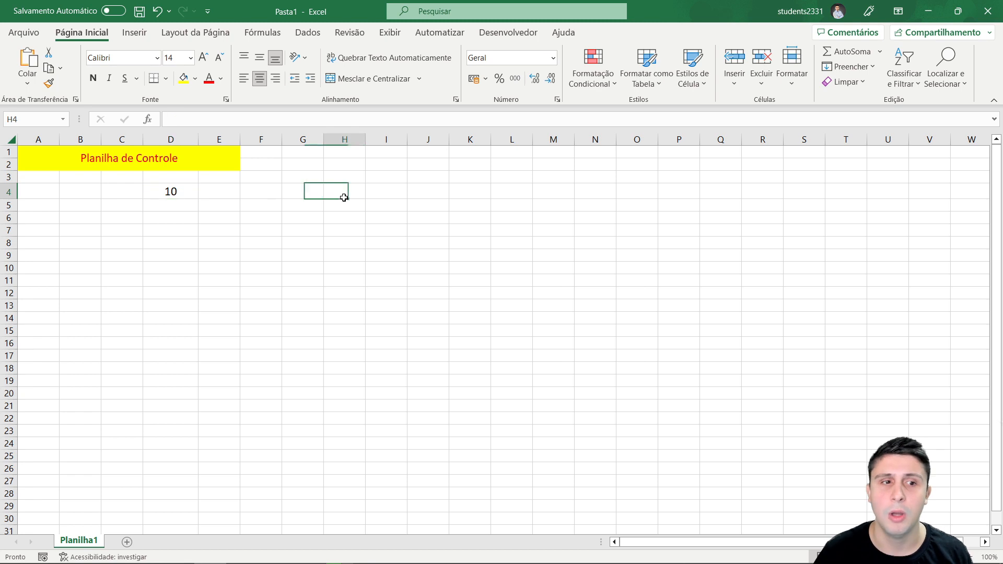
pyautogui.click(238, 193)
pyautogui.click(267, 189)
pyautogui.click(184, 194)
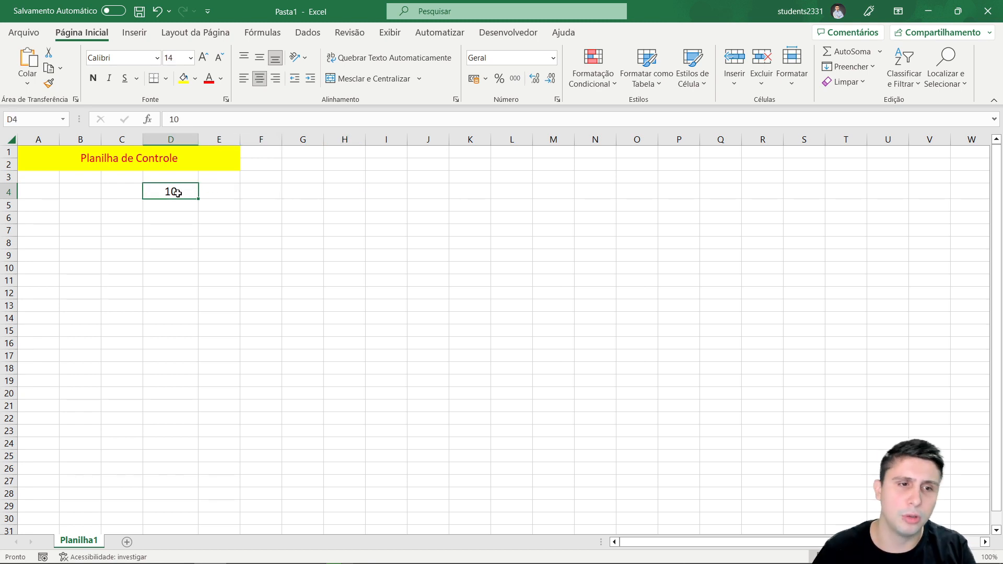
pyautogui.click(210, 193)
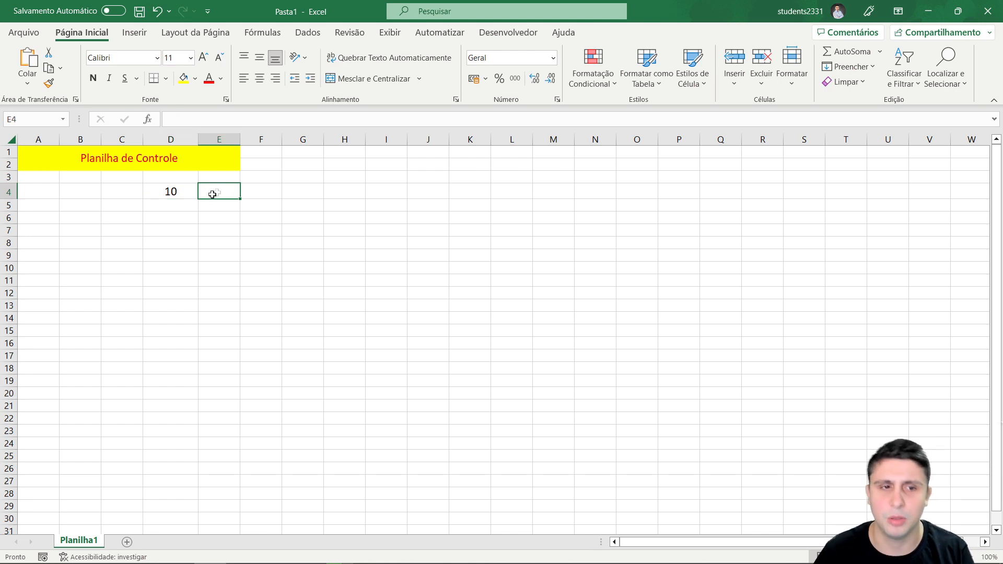
pyautogui.click(259, 188)
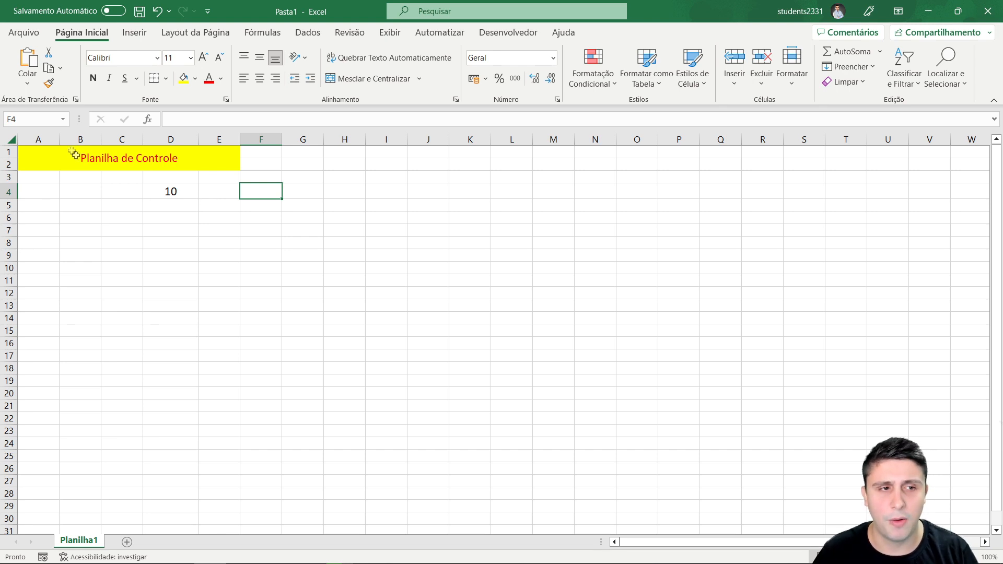
# Delete columns A to F with their contents, and delete the enlarged row 4
pyautogui.moveTo(44, 138); pyautogui.dragTo(257, 136)
pyautogui.rightClick(257, 137)
pyautogui.click(289, 286)
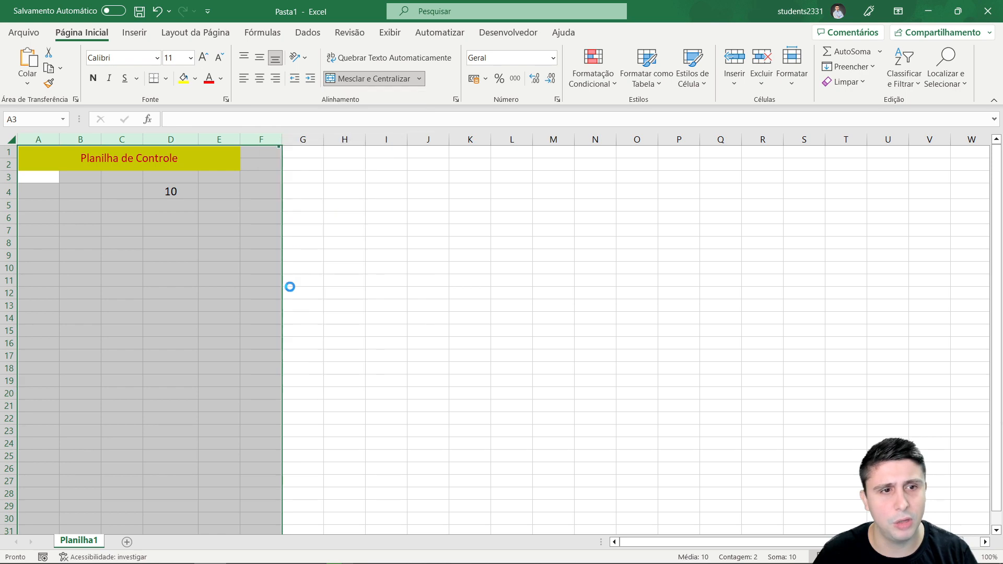
pyautogui.click(273, 244)
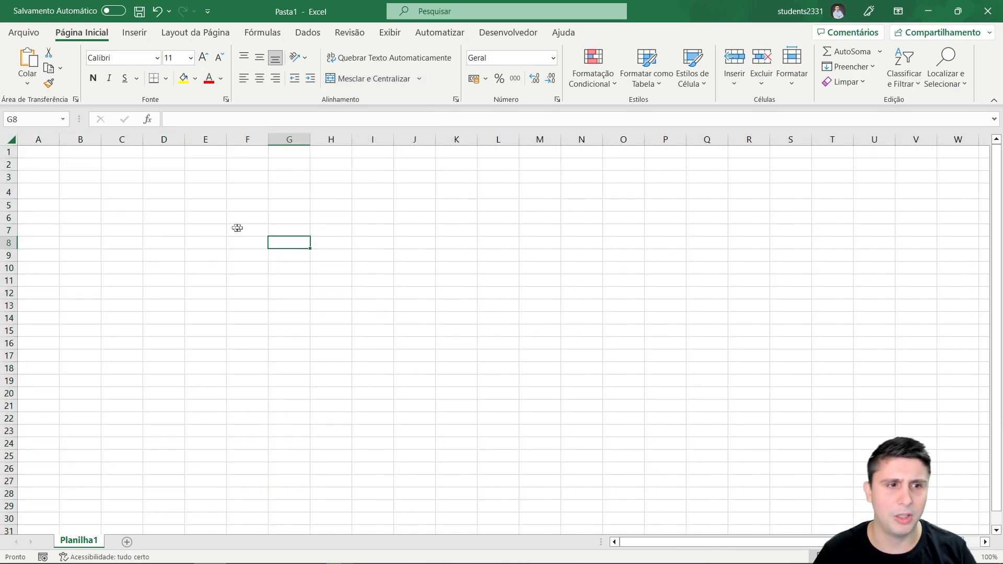
pyautogui.rightClick(13, 191)
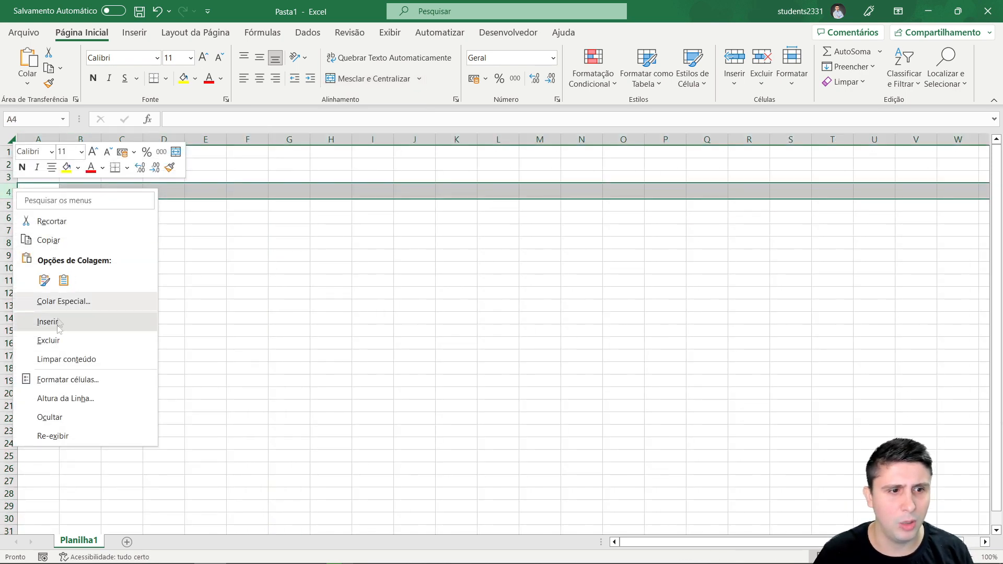
pyautogui.click(58, 339)
# Enter the headers NOME, IDADE, LOJA, QUANT, UNITÁRIO and TOTAL across cells A1 to F1
pyautogui.click(45, 150)
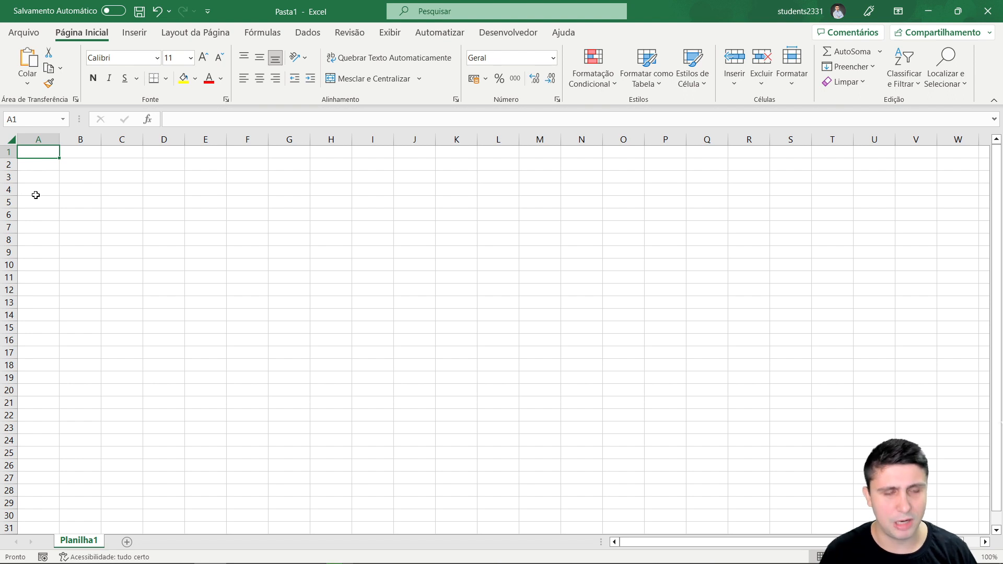
pyautogui.write('NOME')
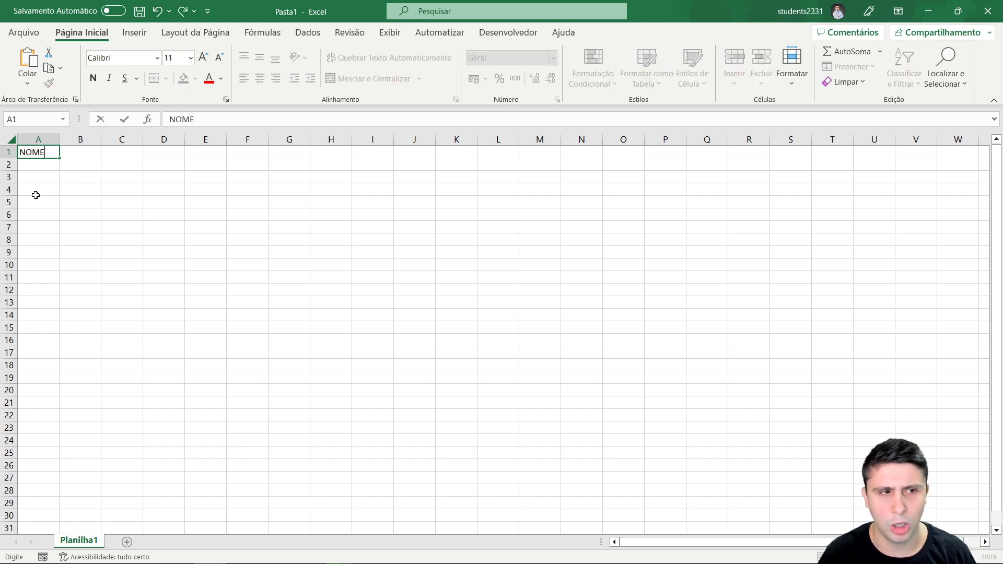
pyautogui.press('Tab')
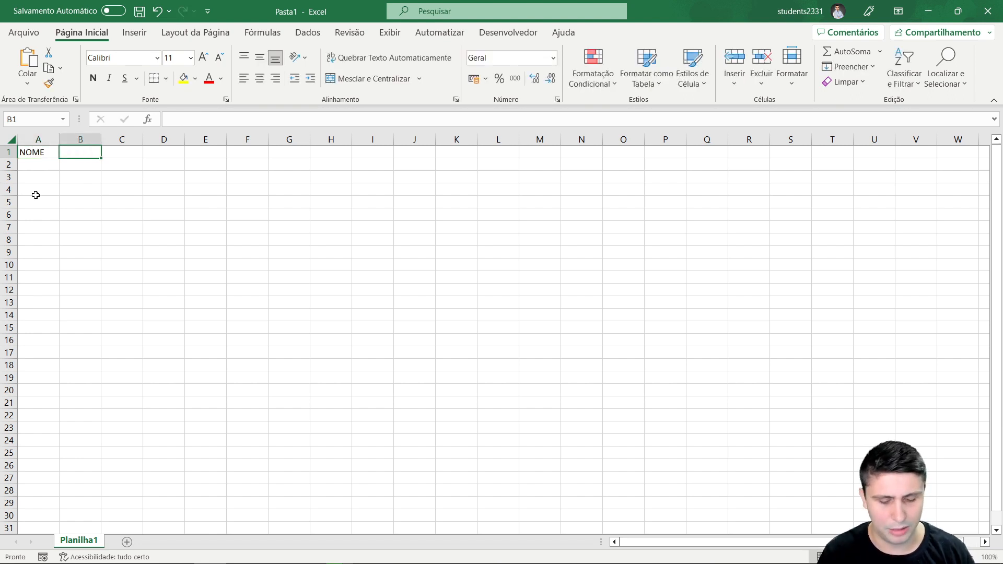
pyautogui.write('IDADE')
pyautogui.press('Tab')
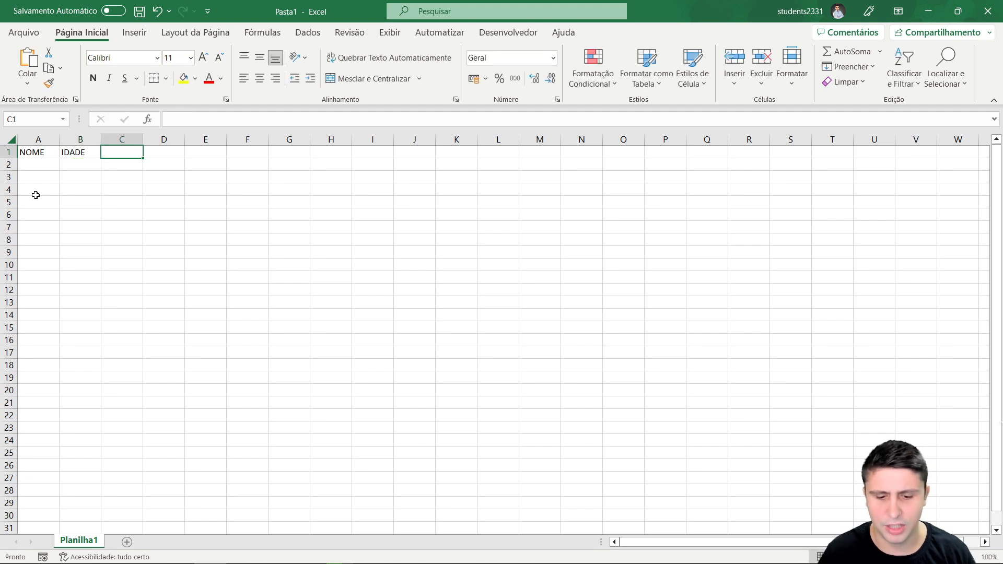
pyautogui.write('LOJA')
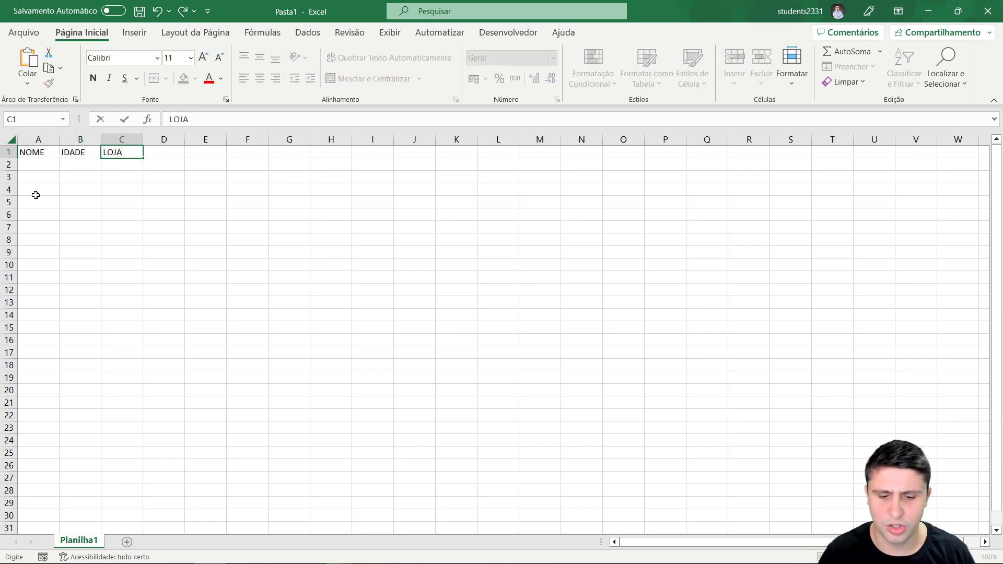
pyautogui.press('Tab')
pyautogui.write('QUAN')
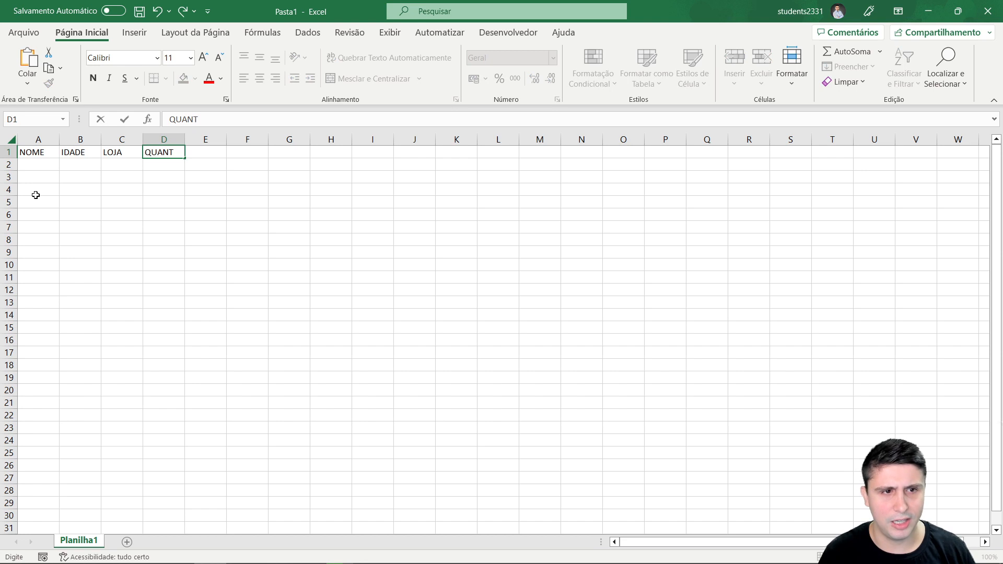
pyautogui.press('Tab')
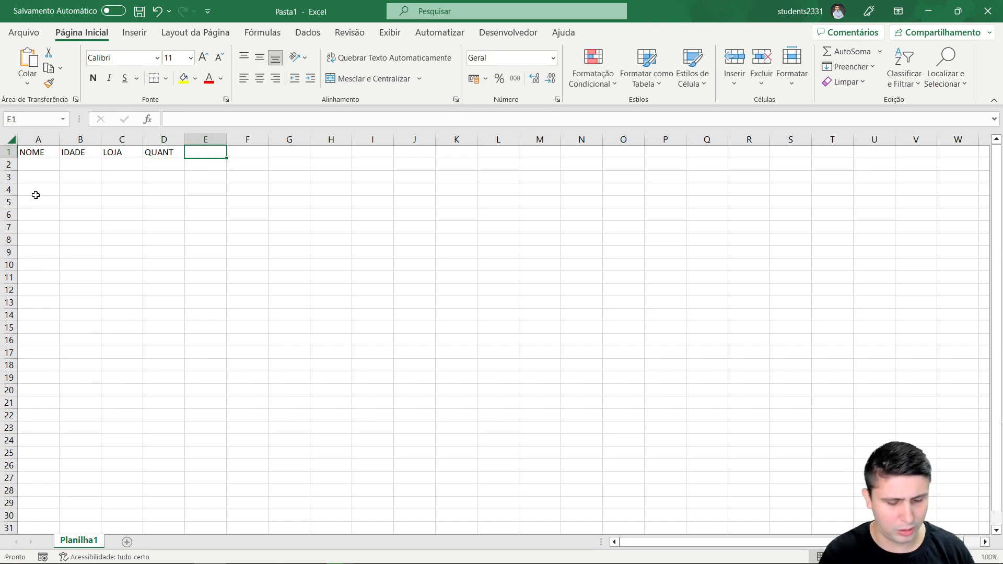
pyautogui.write('UNITÁRIO')
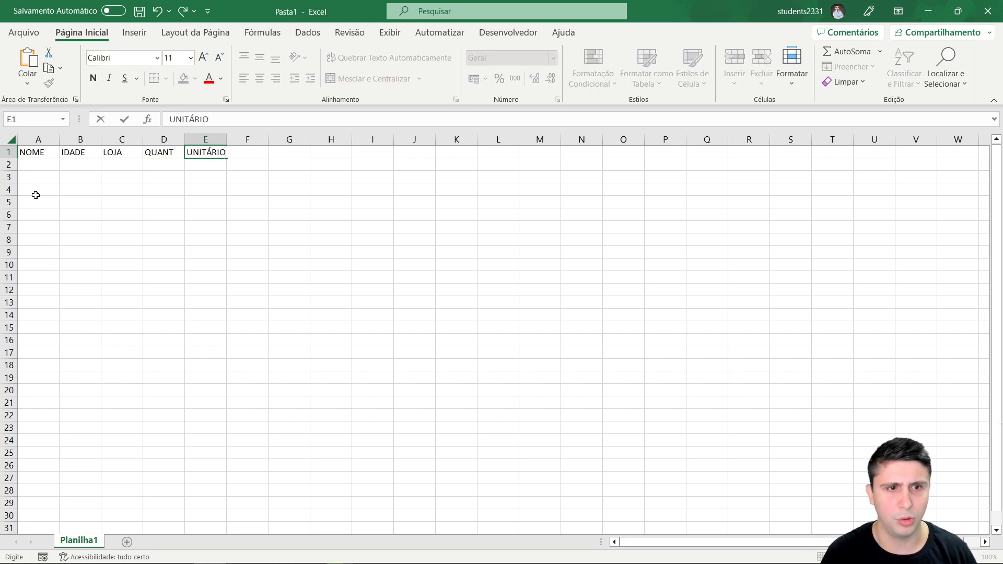
pyautogui.press('Tab')
pyautogui.write('TOTAL')
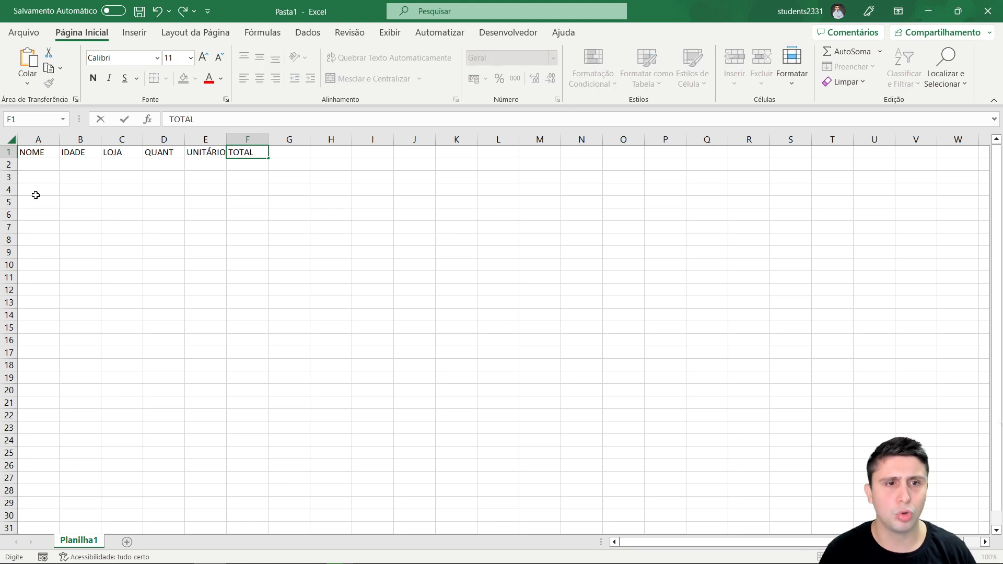
pyautogui.press('Return')
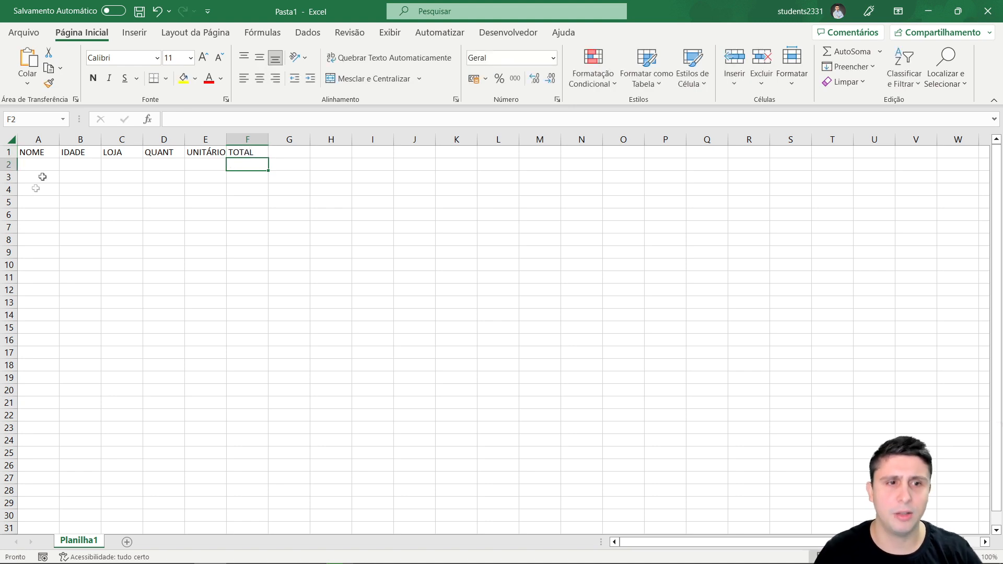
pyautogui.click(42, 153)
pyautogui.click(246, 151)
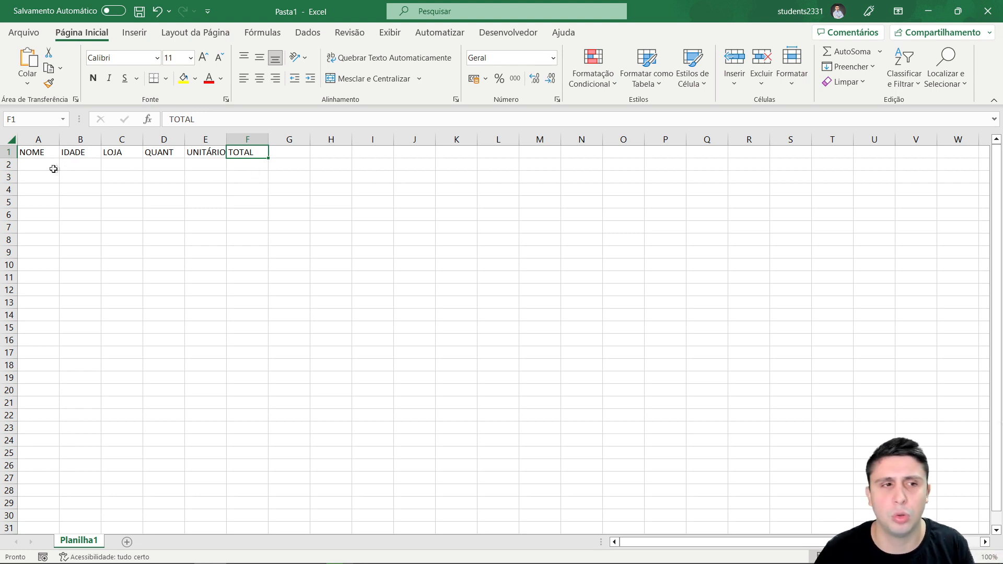
pyautogui.moveTo(41, 155); pyautogui.dragTo(124, 179)
pyautogui.moveTo(176, 155); pyautogui.dragTo(242, 181)
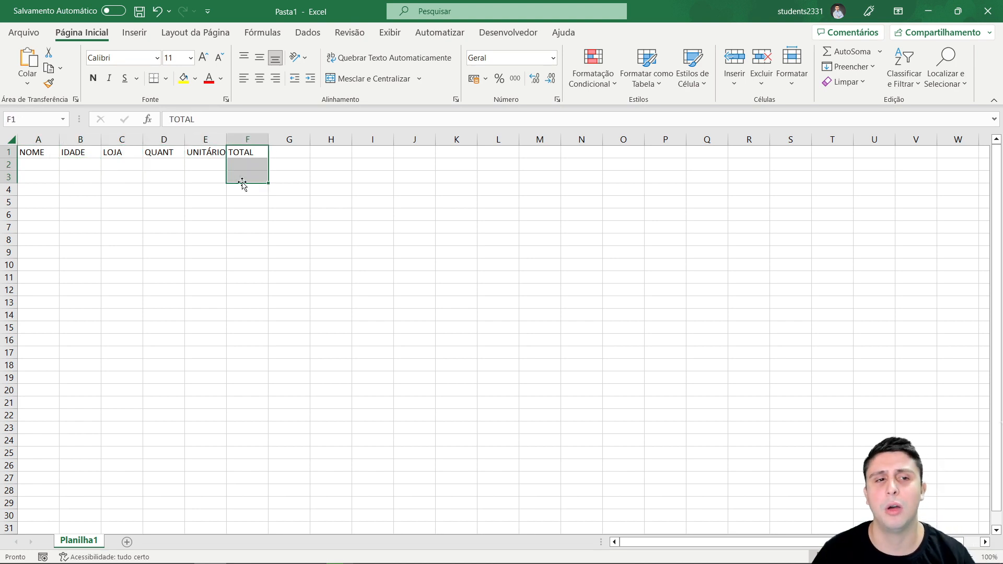
pyautogui.click(157, 239)
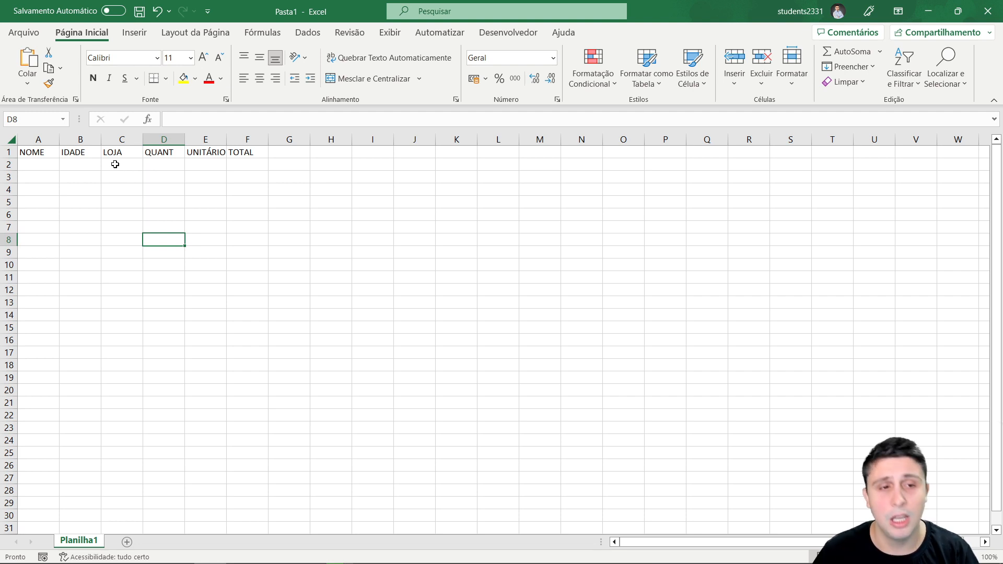
pyautogui.moveTo(47, 165); pyautogui.dragTo(248, 189)
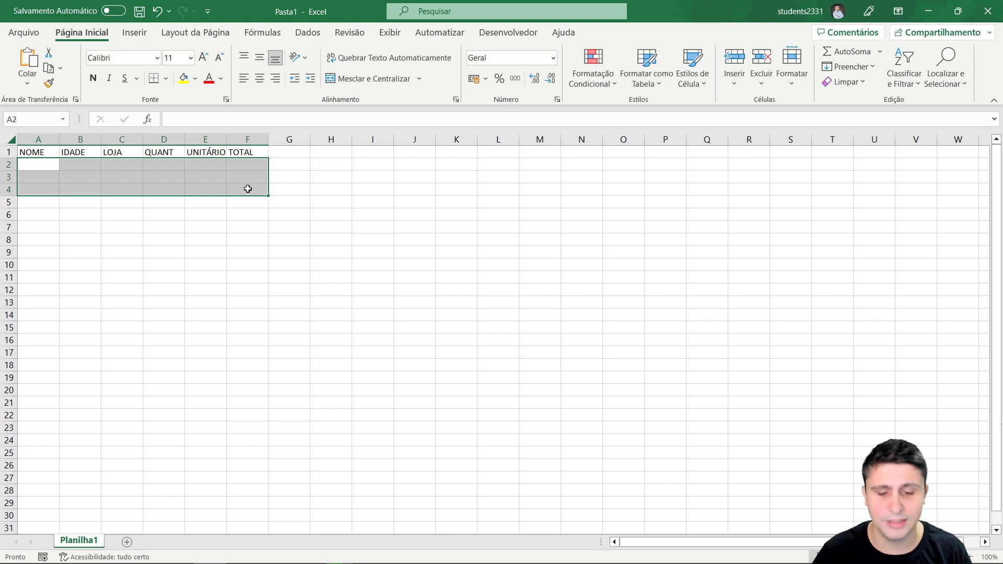
pyautogui.click(86, 226)
# Enter three people's first names in cells A2 to A4 under the NOME header
pyautogui.click(47, 167)
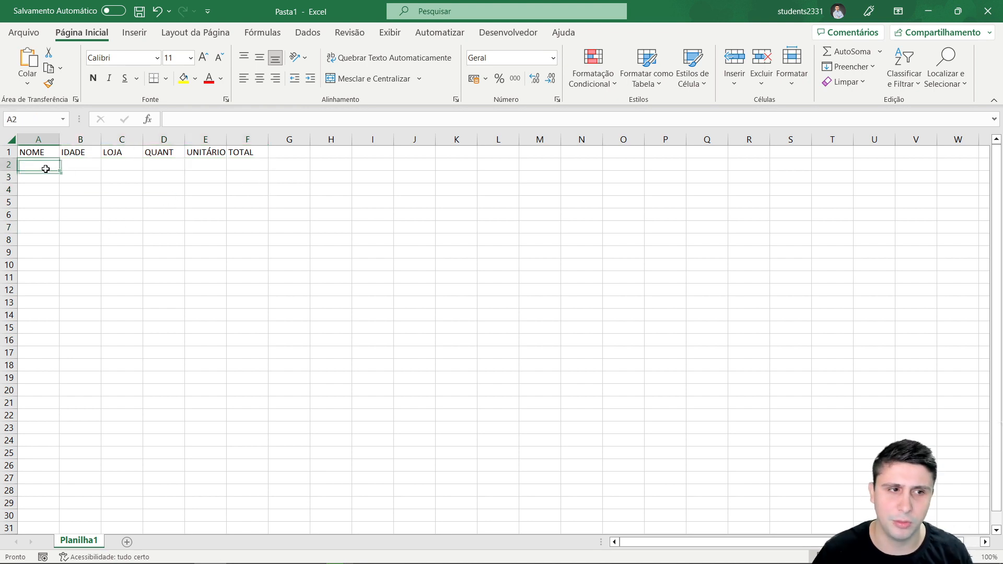
pyautogui.write('v')
pyautogui.write('Vic')
pyautogui.write('tor')
pyautogui.press('Return')
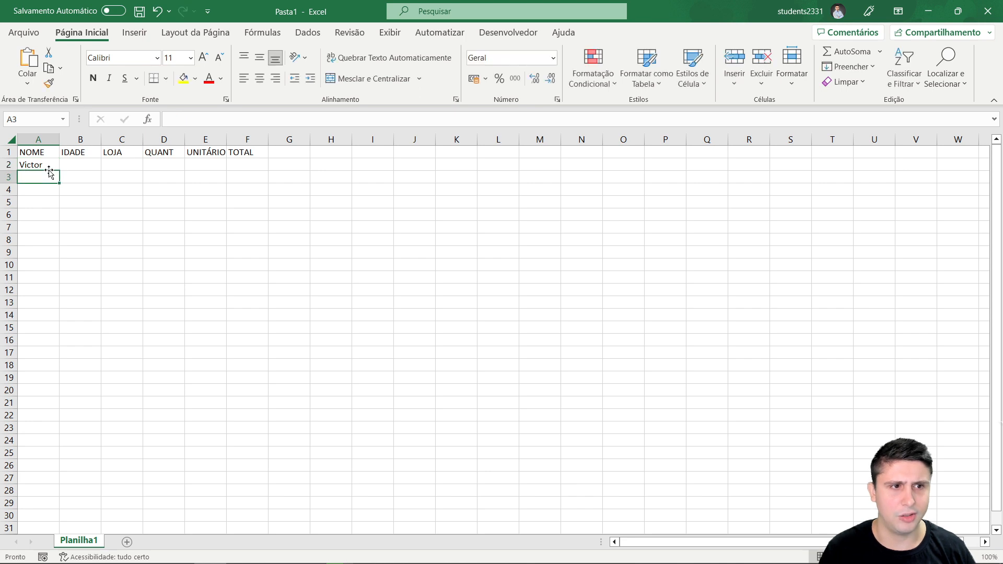
pyautogui.write('Fernanda')
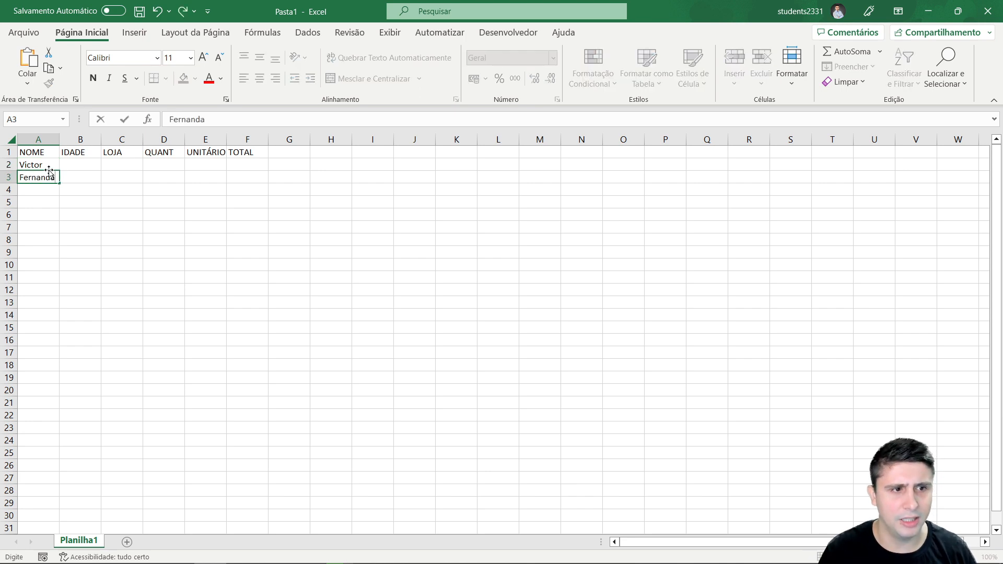
pyautogui.press('Return')
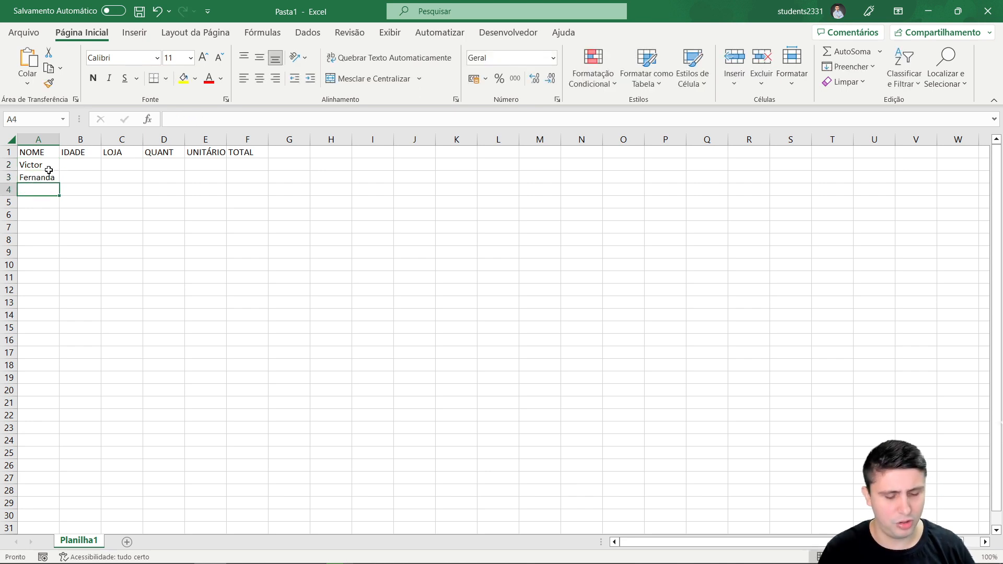
pyautogui.write('Yuri')
pyautogui.press('Return')
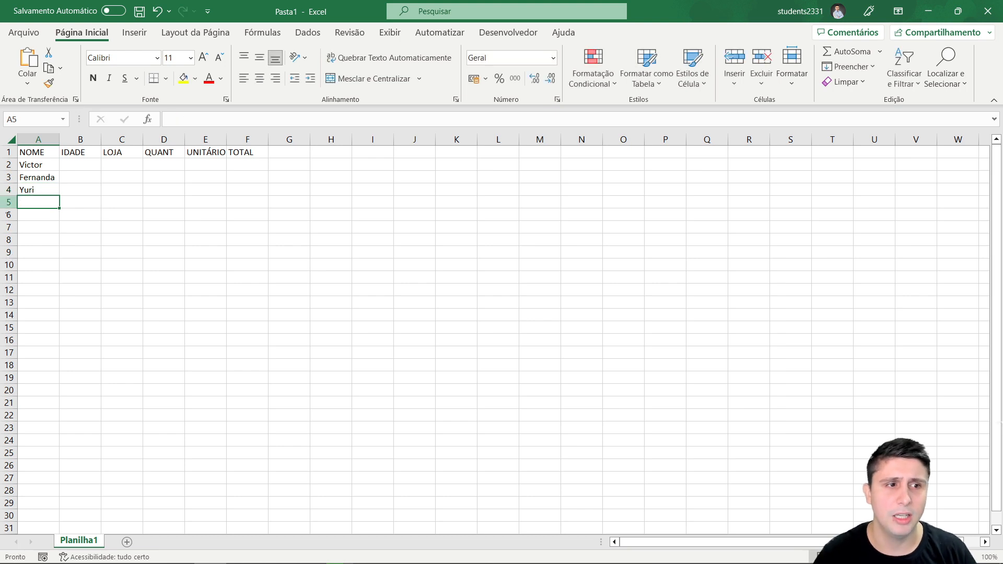
# Enter the ages 27, 35 and 40 in cells B2 to B4 under IDADE
pyautogui.moveTo(29, 165); pyautogui.dragTo(40, 189)
pyautogui.click(67, 164)
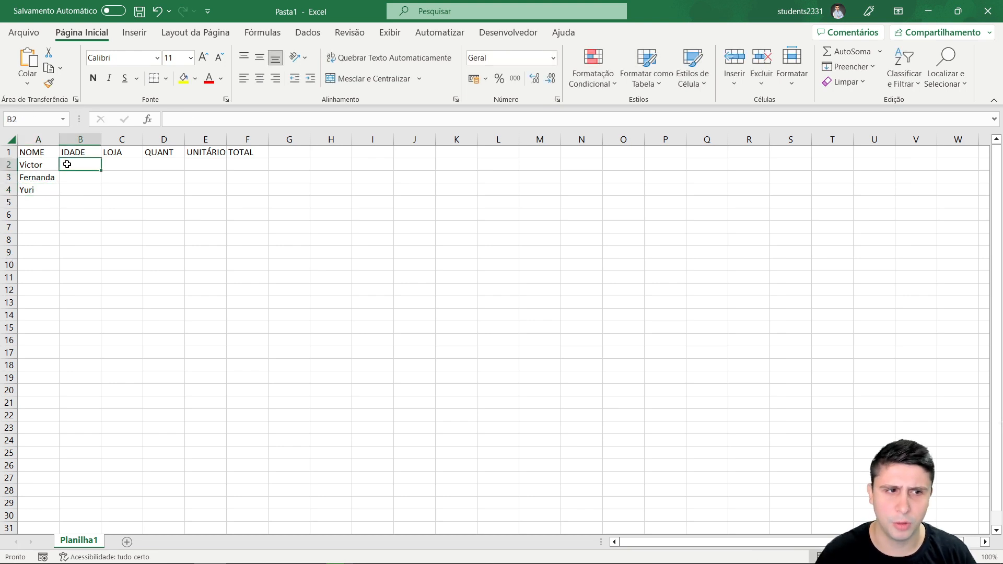
pyautogui.write('27')
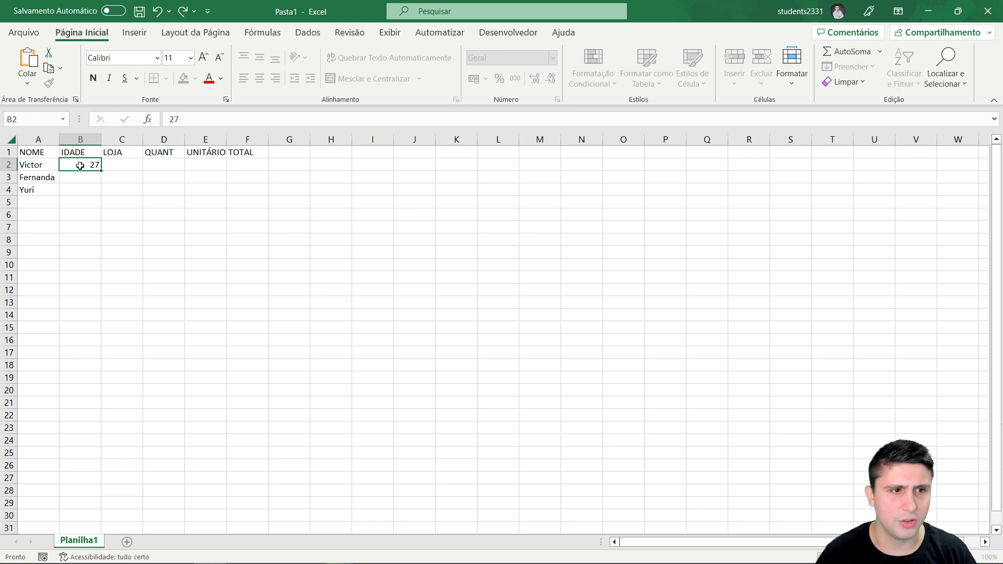
pyautogui.press('Return')
pyautogui.write('35')
pyautogui.press('Return')
pyautogui.write('40')
pyautogui.press('Return')
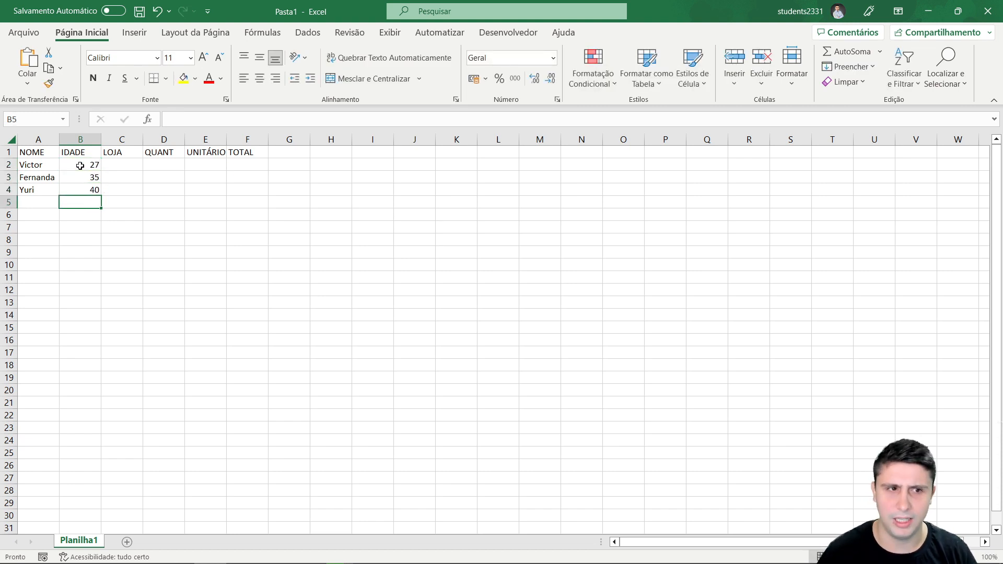
# Enter the stores A, B and C in cells C2 to C4 under LOJA
pyautogui.click(116, 163)
pyautogui.write('a')
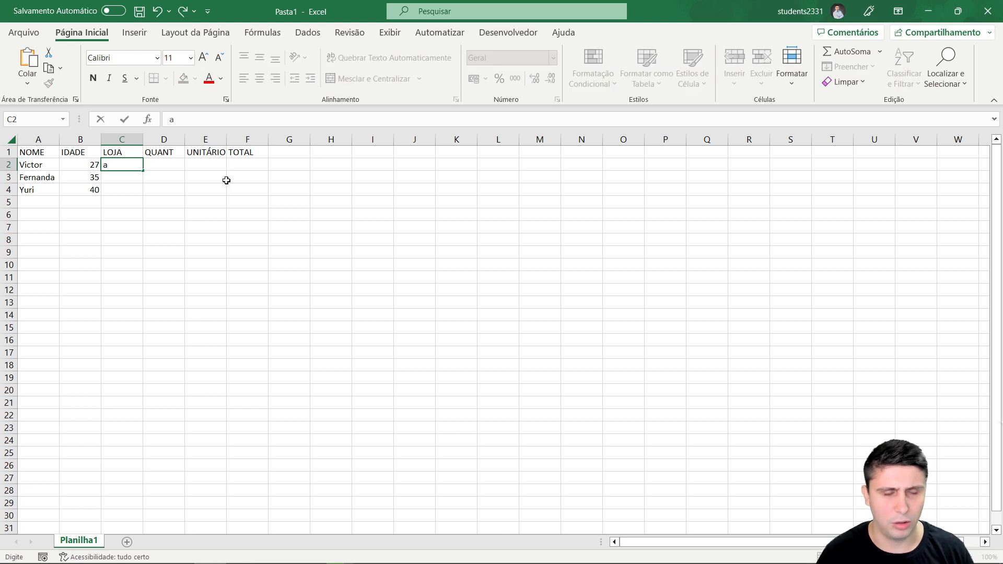
pyautogui.write('A')
pyautogui.press('Return')
pyautogui.write('B')
pyautogui.press('Return')
pyautogui.write('C')
pyautogui.press('Return')
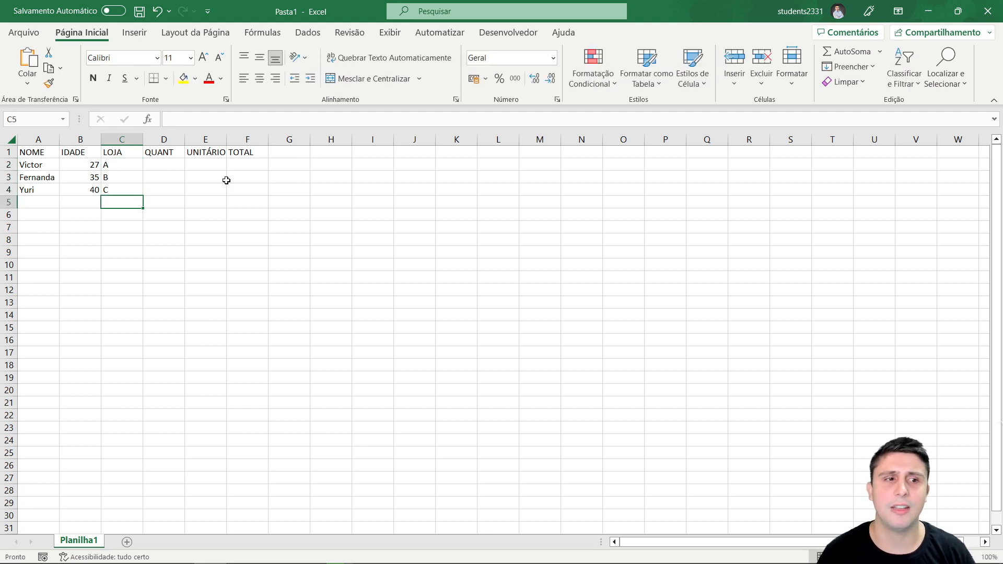
# Enter the quantities 5, 3 and 10 in cells D2 to D4 under QUANT
pyautogui.click(181, 166)
pyautogui.press('Return')
pyautogui.write('3')
pyautogui.press('Return')
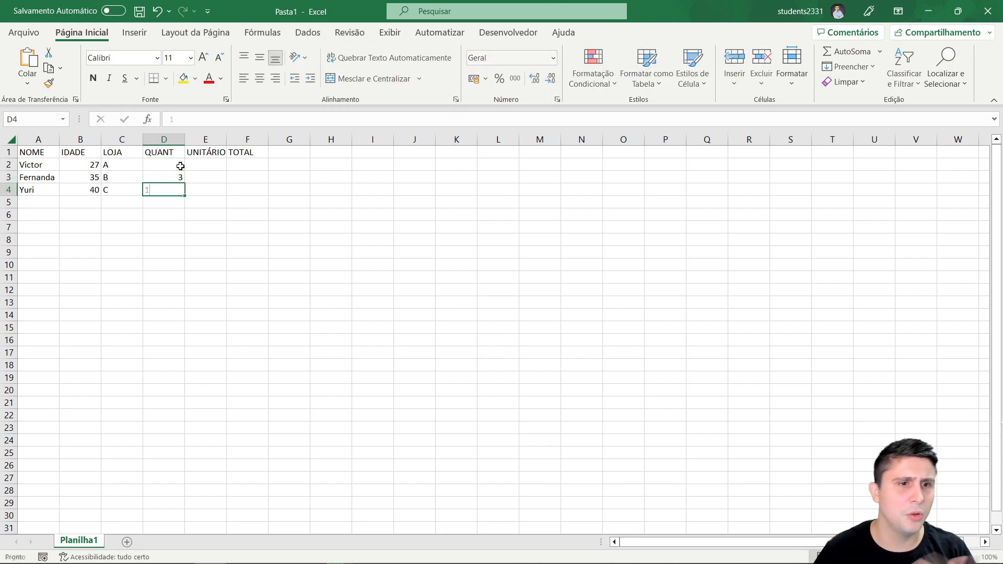
pyautogui.write('10')
pyautogui.press('Return')
# Enter 10 in each of the cells E2 to E4 and clear the three cells again
pyautogui.click(201, 169)
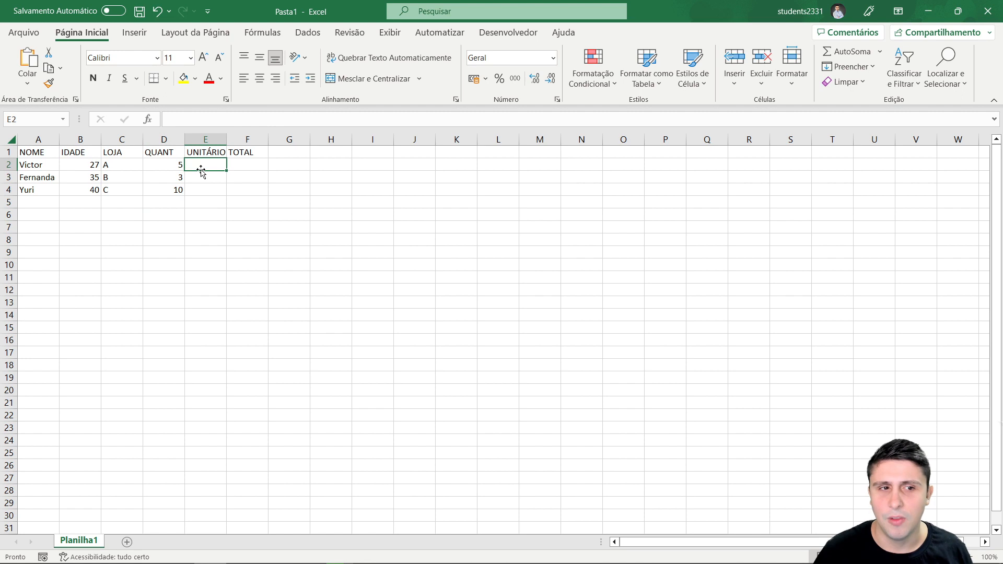
pyautogui.write('10')
pyautogui.press('Return')
pyautogui.write('10')
pyautogui.press('Return')
pyautogui.write('10')
pyautogui.press('Return')
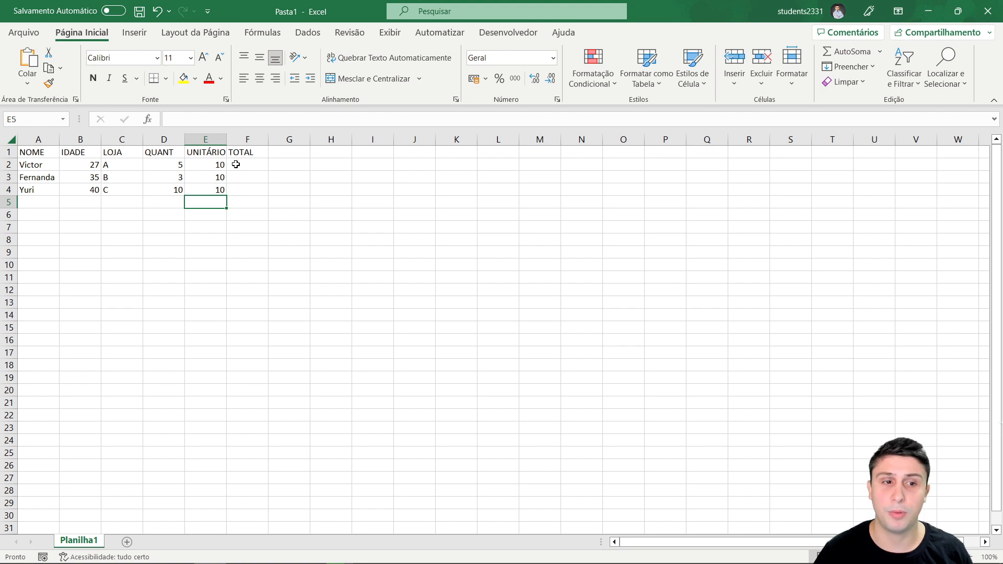
pyautogui.moveTo(217, 165); pyautogui.dragTo(212, 191)
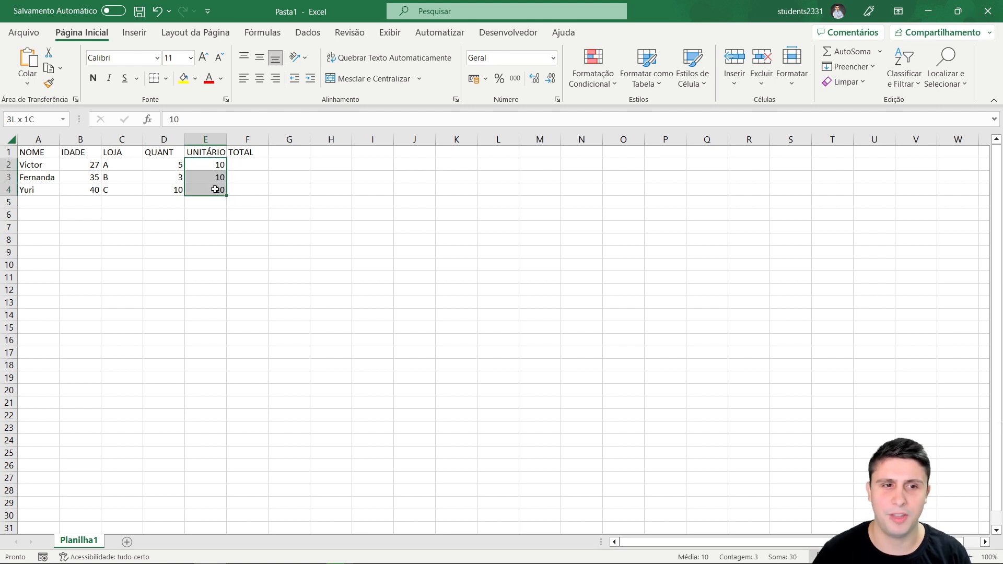
pyautogui.press('Delete')
# Enter a unit price of 10 in each of the cells E2 to E4 under UNITÁRIO
pyautogui.click(206, 165)
pyautogui.write('10')
pyautogui.press('Return')
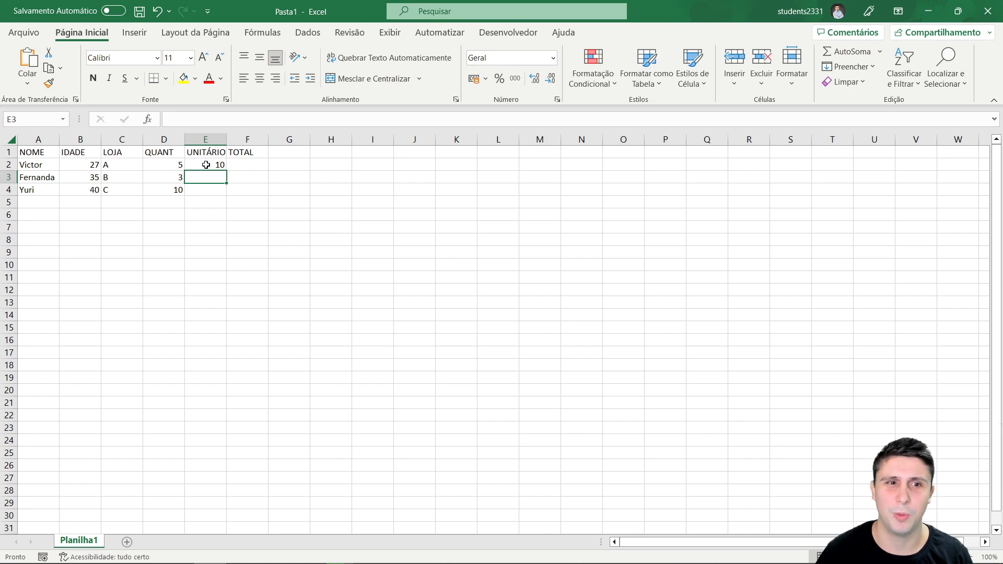
pyautogui.write('10')
pyautogui.press('Return')
pyautogui.write('10')
pyautogui.press('Return')
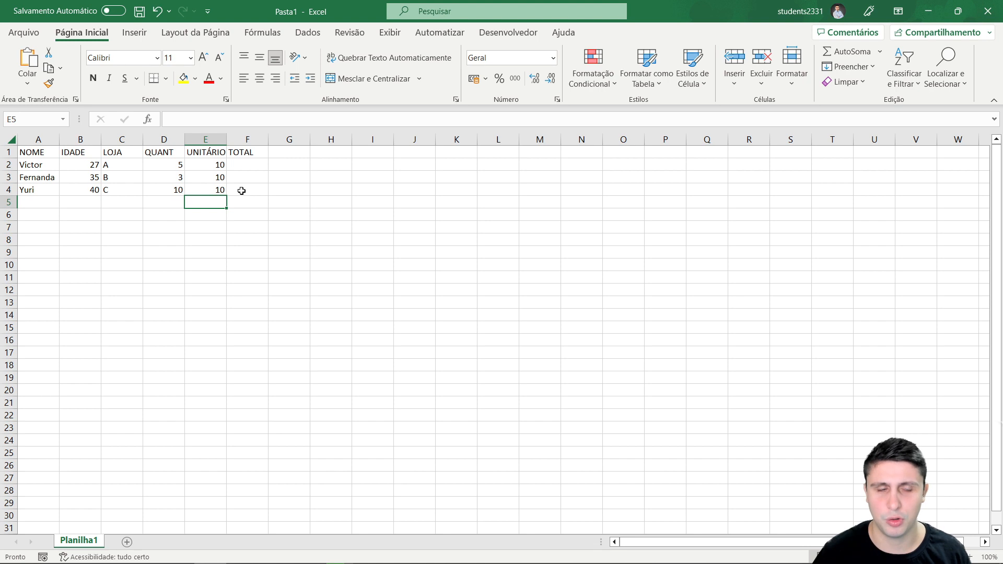
# Calculate the first row's TOTAL in cell F2 with the formula =D2*E2
pyautogui.click(240, 164)
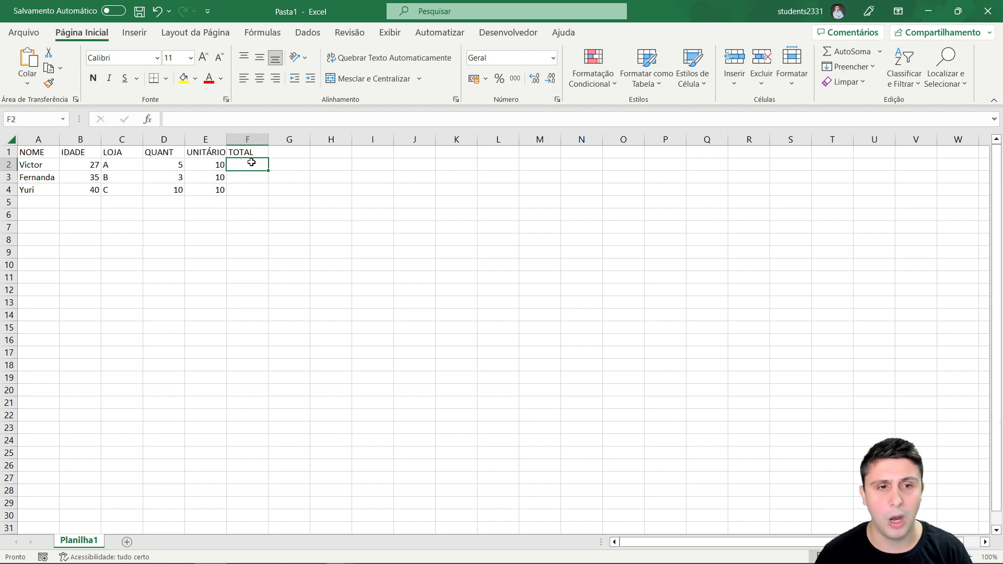
pyautogui.write('=')
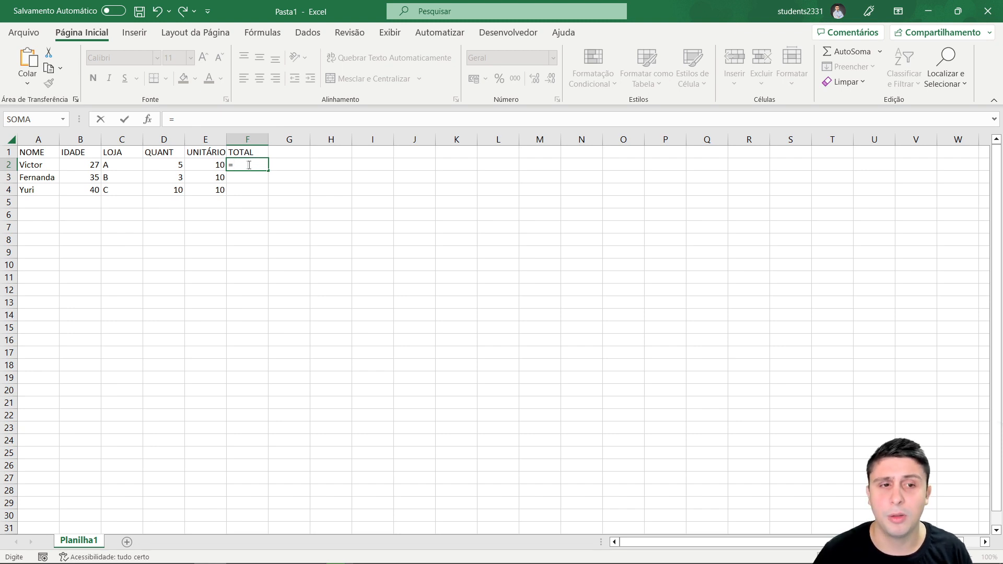
pyautogui.click(172, 164)
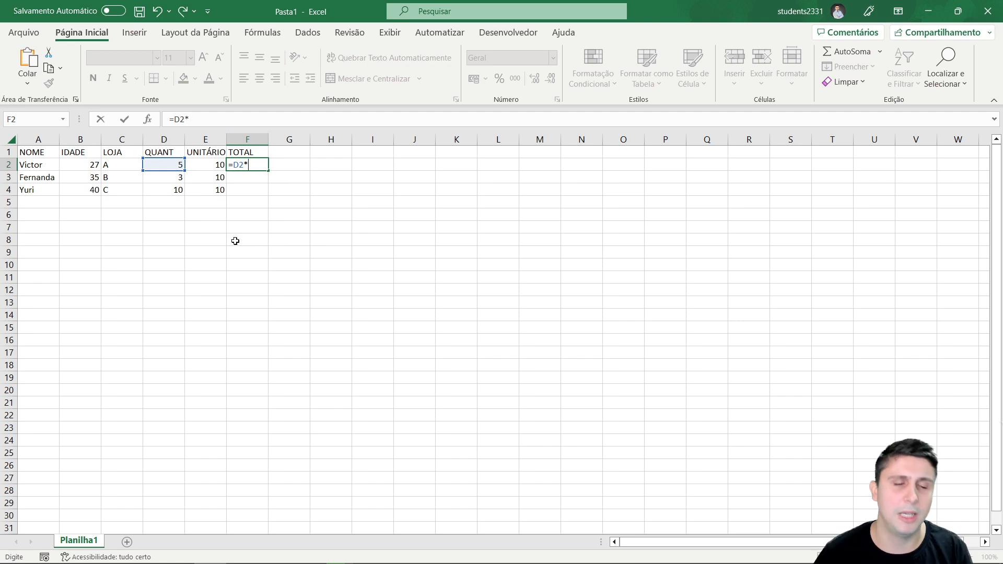
pyautogui.click(200, 165)
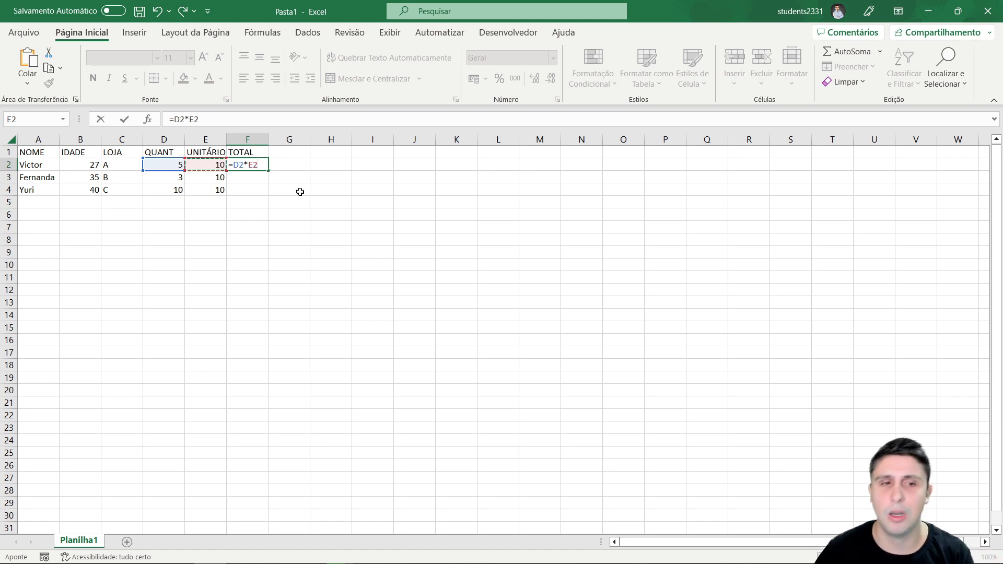
pyautogui.press('Return')
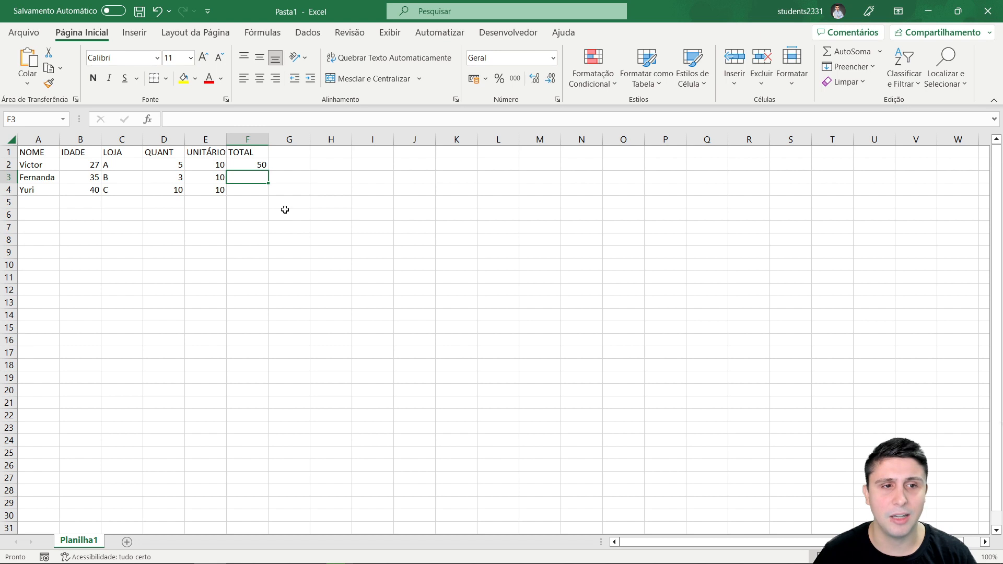
pyautogui.click(176, 164)
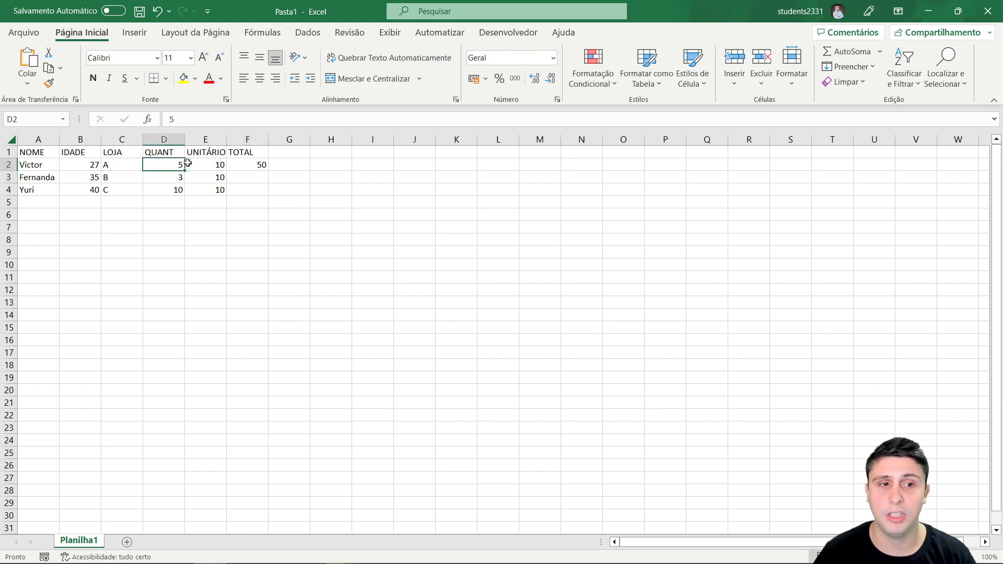
pyautogui.click(222, 163)
pyautogui.click(239, 162)
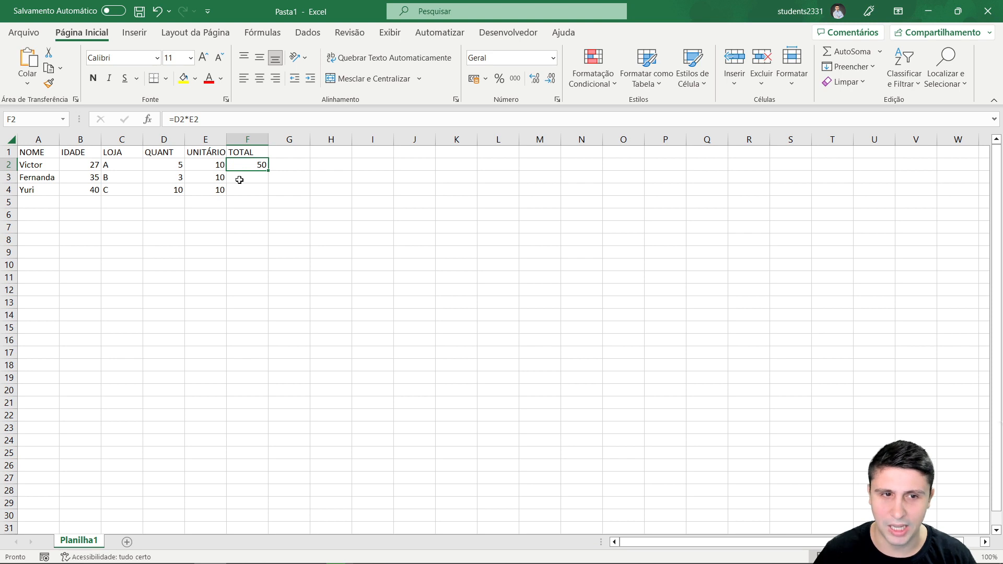
pyautogui.click(239, 180)
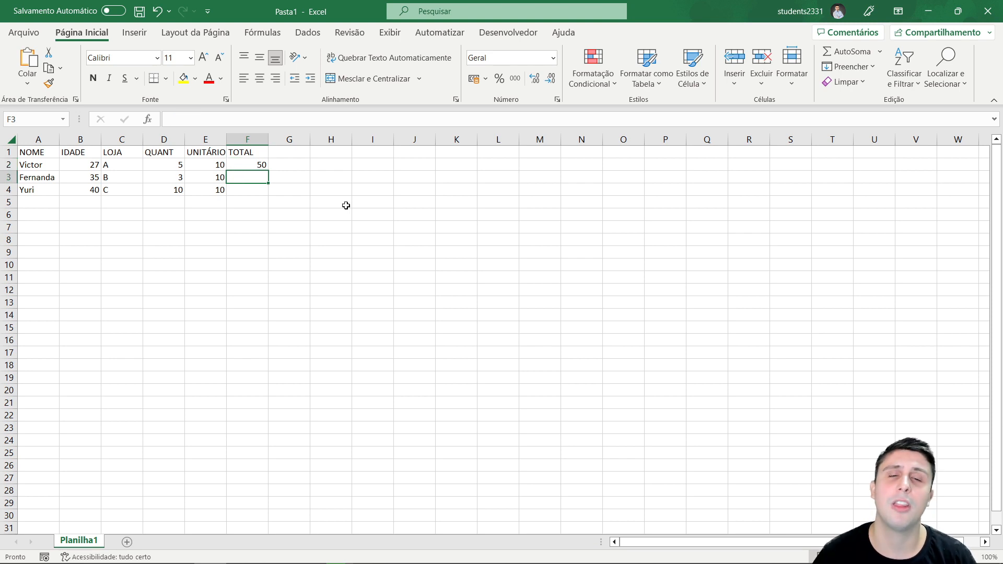
# Fill the TOTAL formula from cell F2 down to F4
pyautogui.click(253, 164)
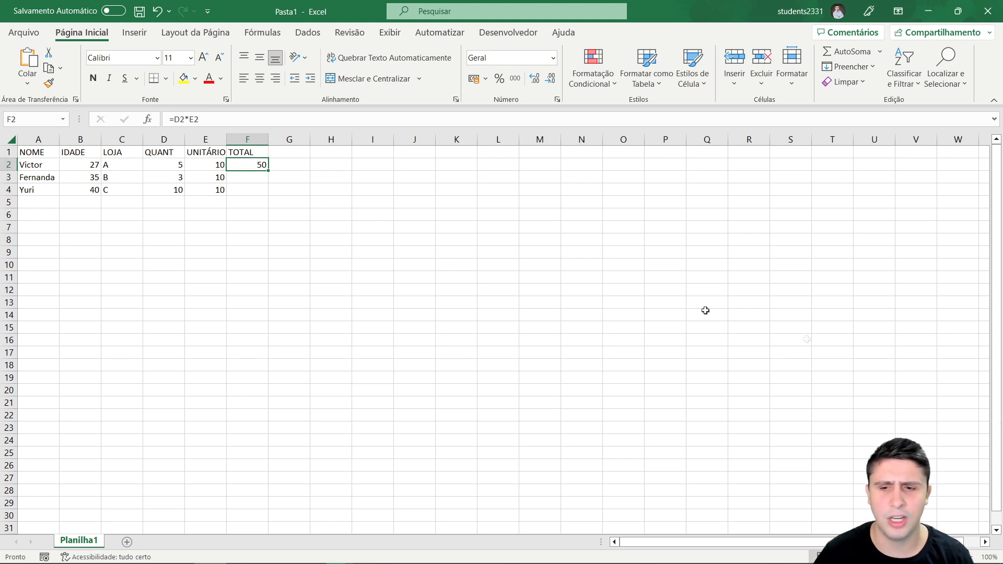
pyautogui.scroll(2, 947, 523)
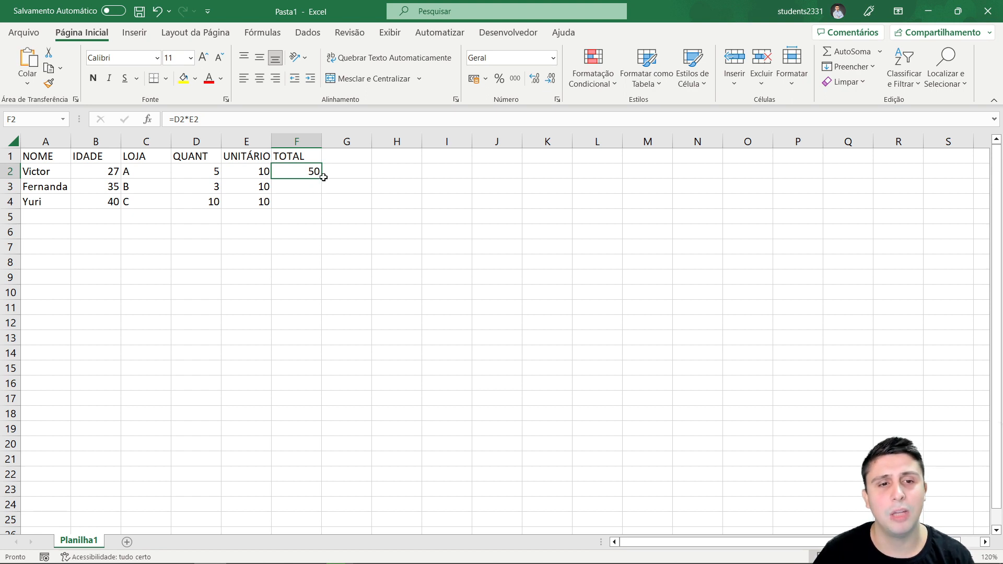
pyautogui.moveTo(321, 178); pyautogui.dragTo(319, 205)
pyautogui.click(311, 254)
# Check the copied TOTAL formulas in F3 and F4 against the QUANT and UNITÁRIO cells of their rows
pyautogui.click(300, 189)
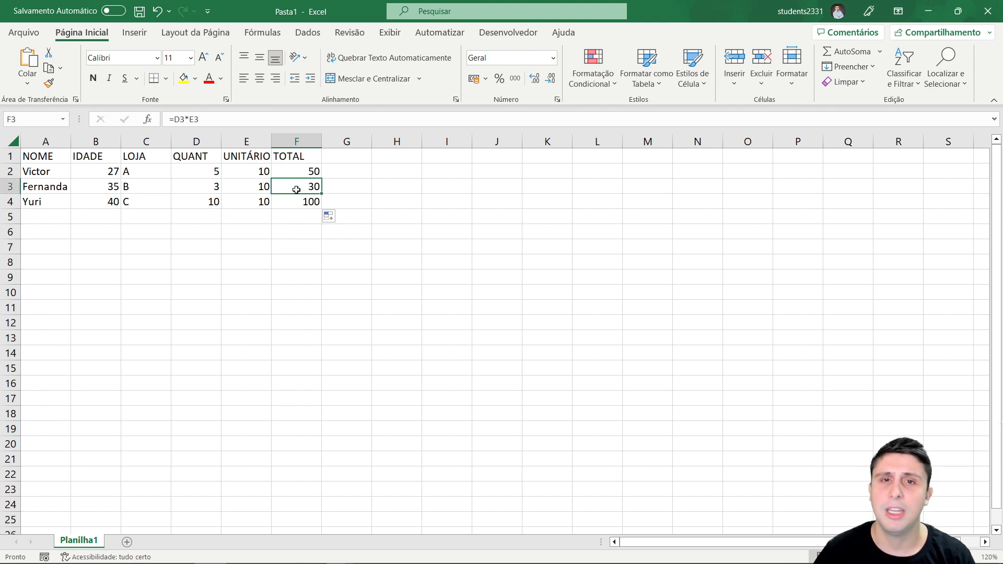
pyautogui.click(214, 190)
pyautogui.click(240, 188)
pyautogui.click(288, 200)
pyautogui.click(196, 206)
pyautogui.click(236, 202)
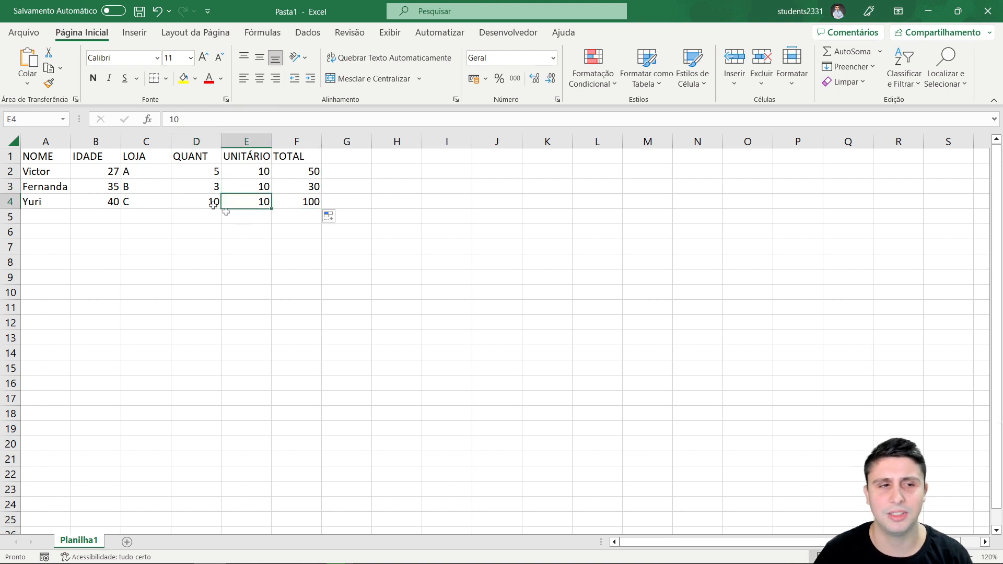
pyautogui.click(234, 244)
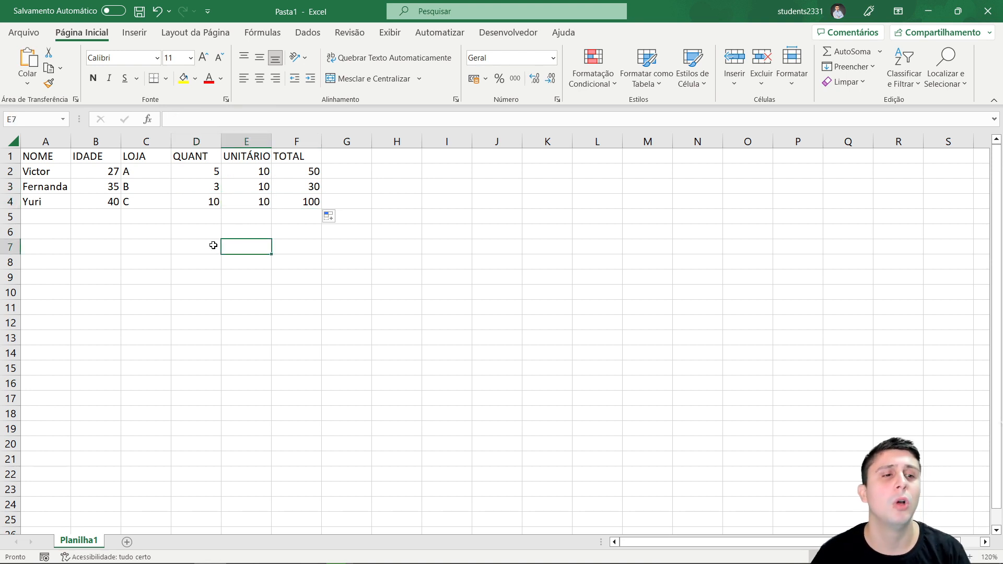
pyautogui.click(199, 235)
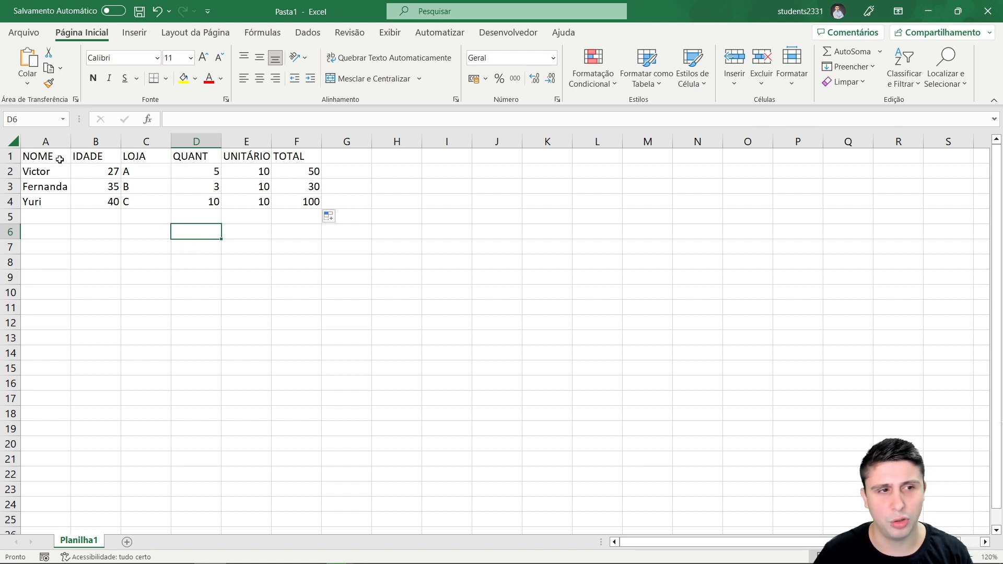
# Center the contents of the whole table, cells A1 to F4, horizontally
pyautogui.moveTo(54, 156); pyautogui.dragTo(295, 202)
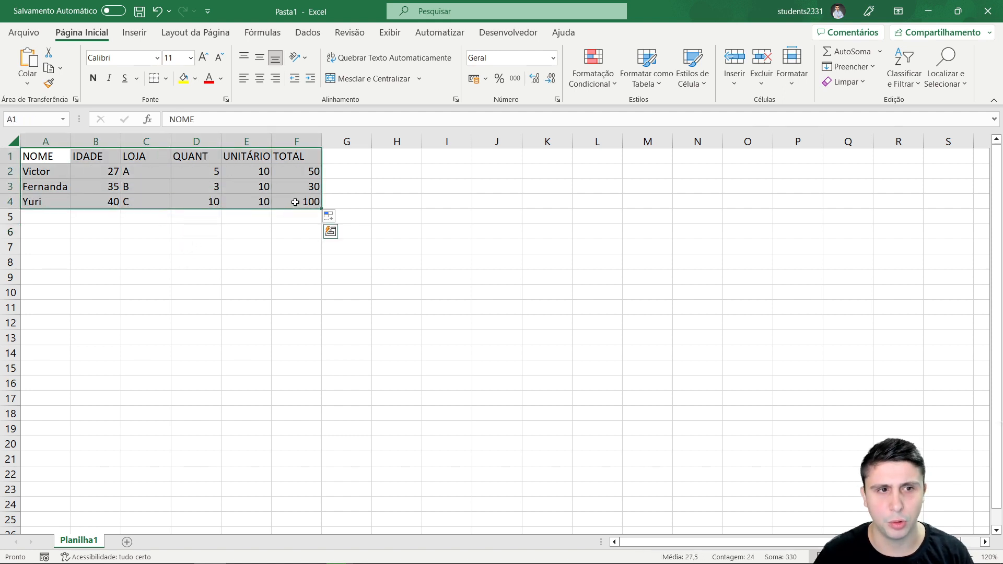
pyautogui.click(259, 82)
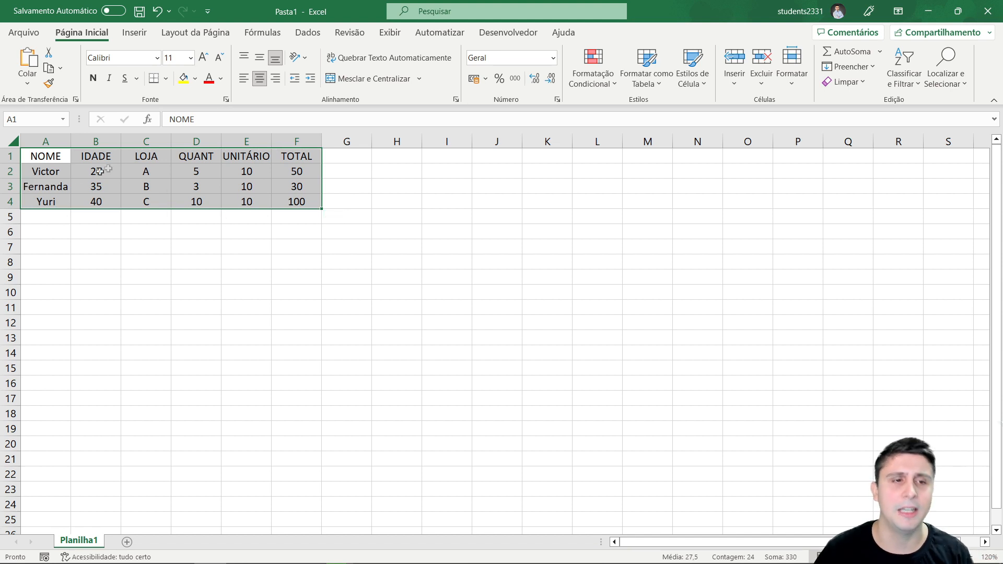
pyautogui.click(255, 247)
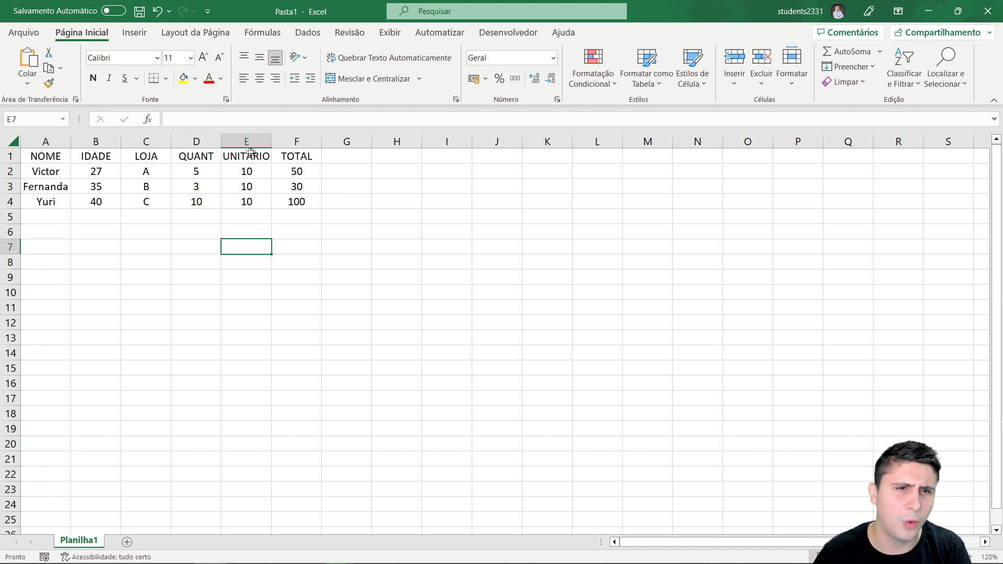
# Try a slightly wider column E for the UNITÁRIO heading and undo the width change
pyautogui.moveTo(271, 141); pyautogui.dragTo(278, 142)
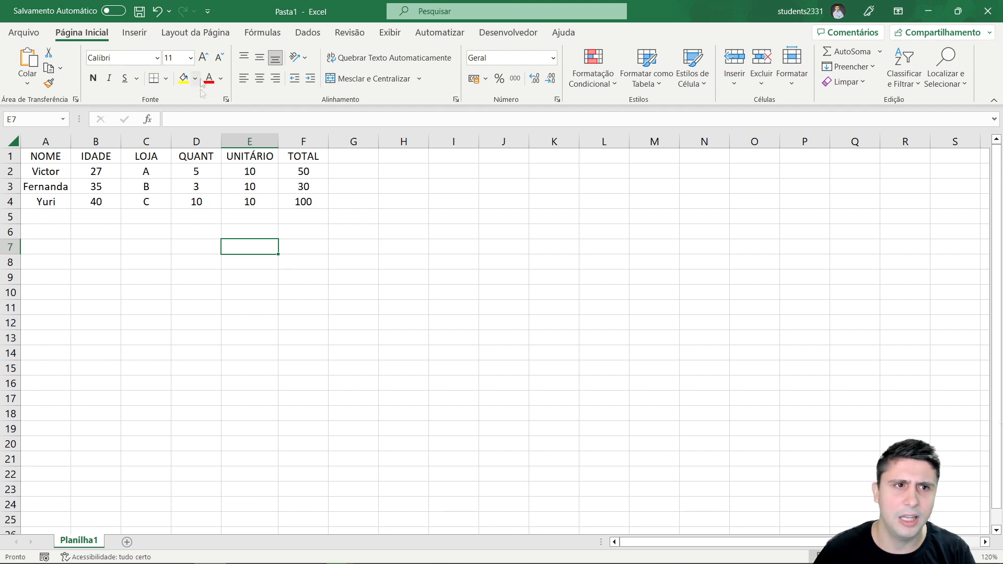
pyautogui.click(158, 12)
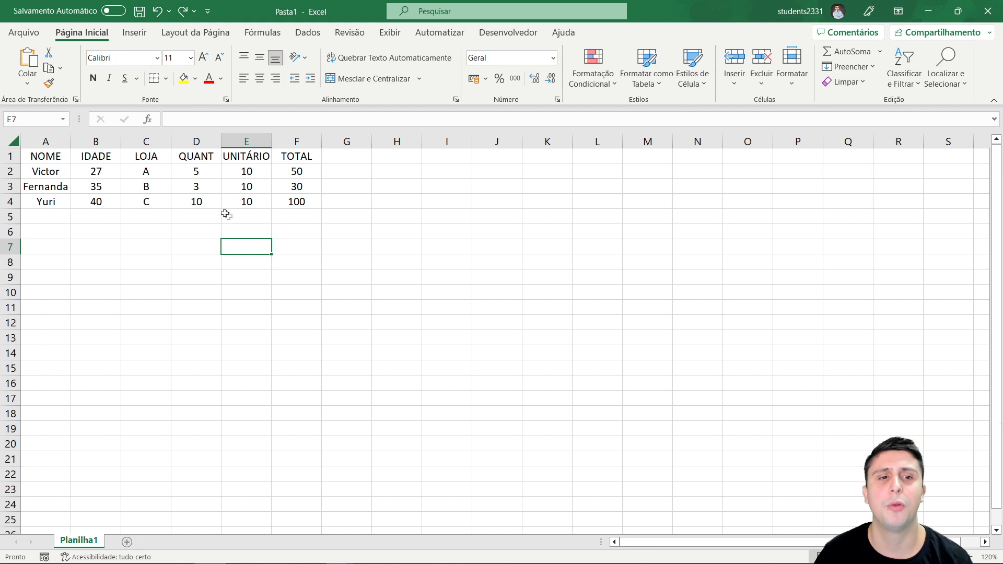
# Apply all borders (Todas as Bordas) to the whole table, cells A1 to F4
pyautogui.moveTo(56, 157); pyautogui.dragTo(293, 202)
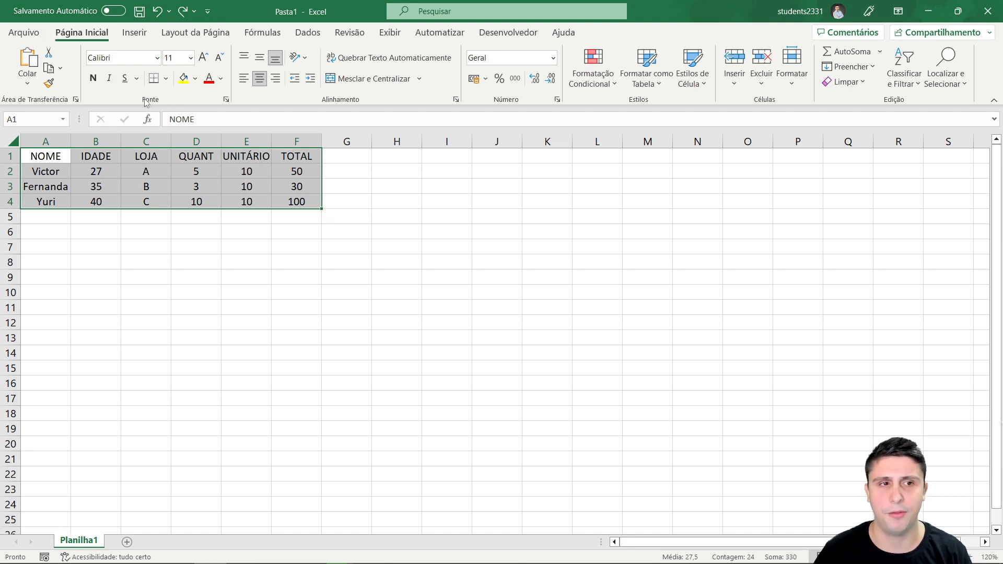
pyautogui.click(167, 79)
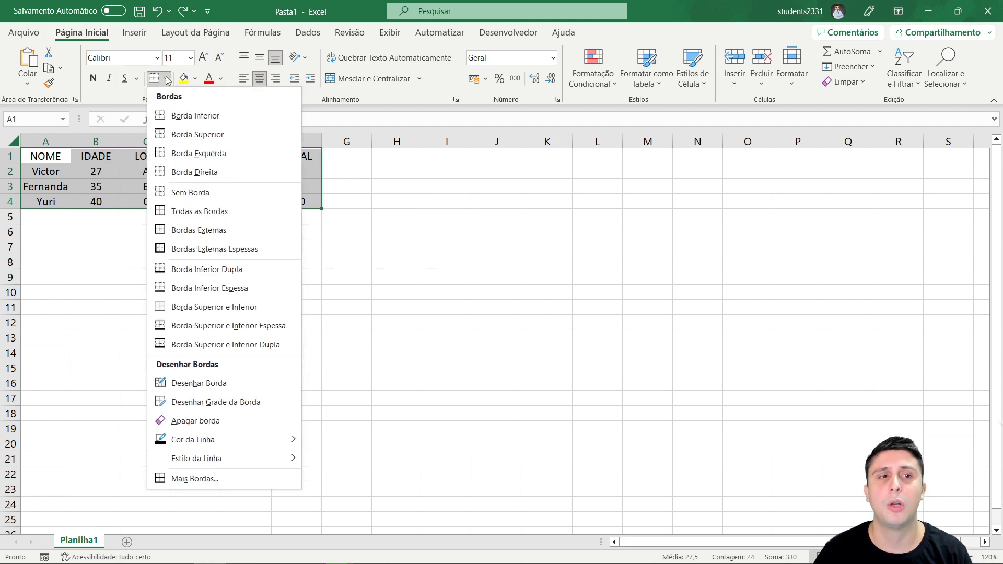
pyautogui.click(187, 217)
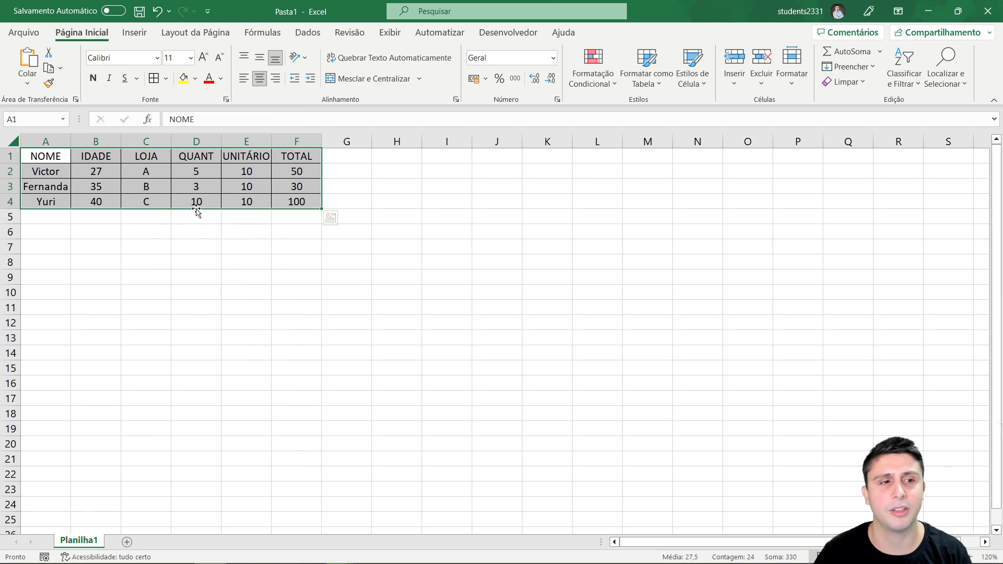
pyautogui.click(151, 228)
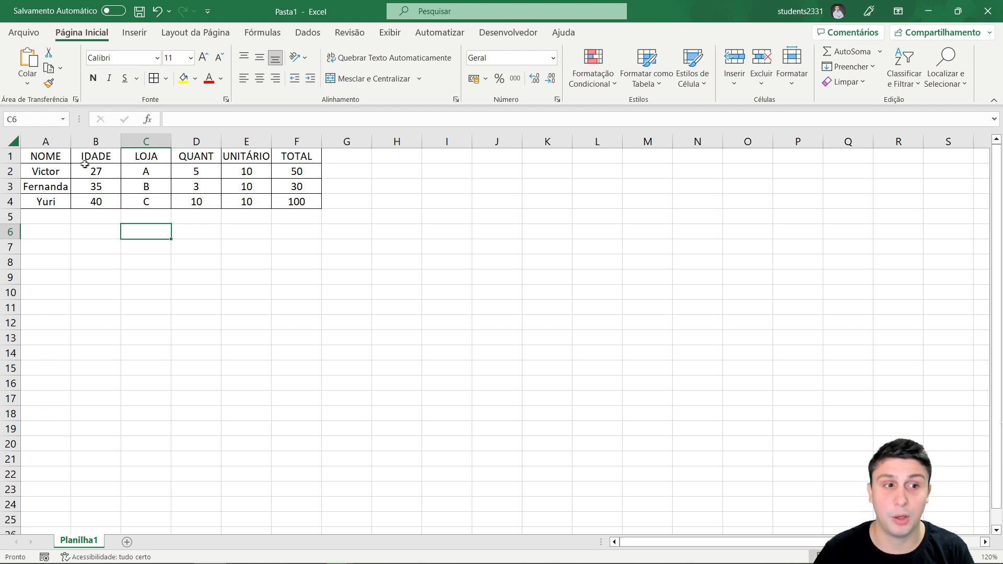
# Try converting cells A1 to F4 into an Excel table with headers, and undo the conversion
pyautogui.moveTo(56, 160); pyautogui.dragTo(297, 203)
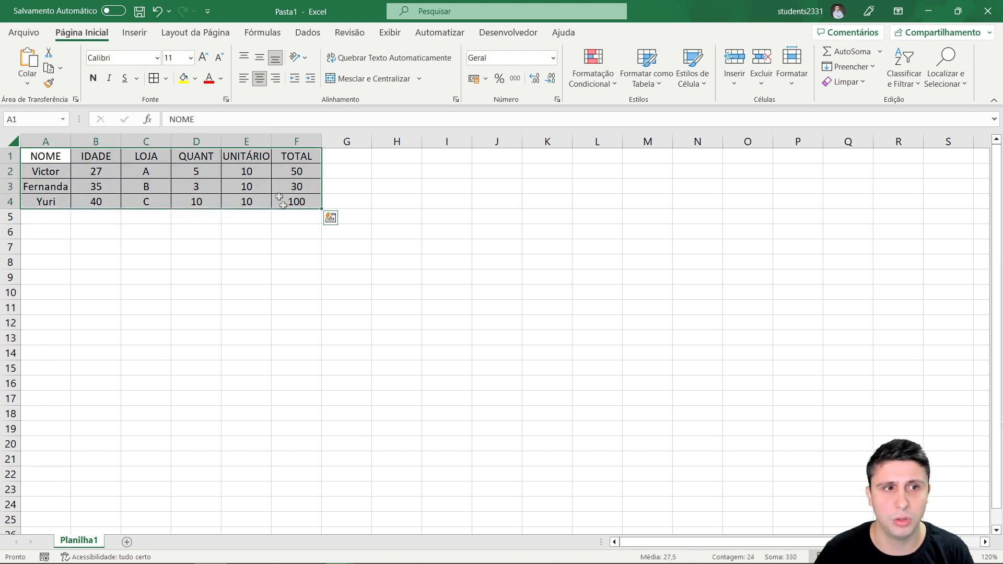
pyautogui.click(135, 33)
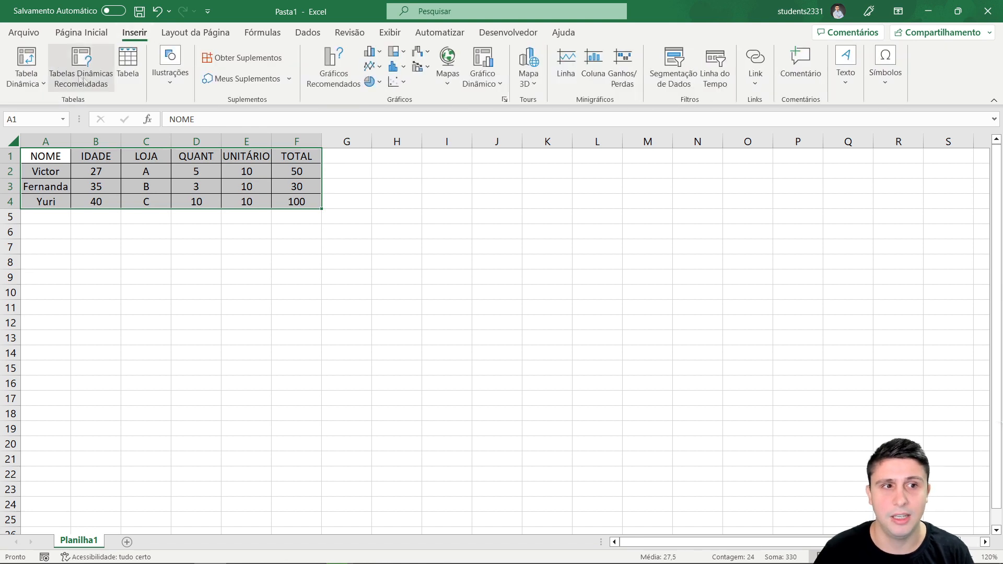
pyautogui.click(127, 63)
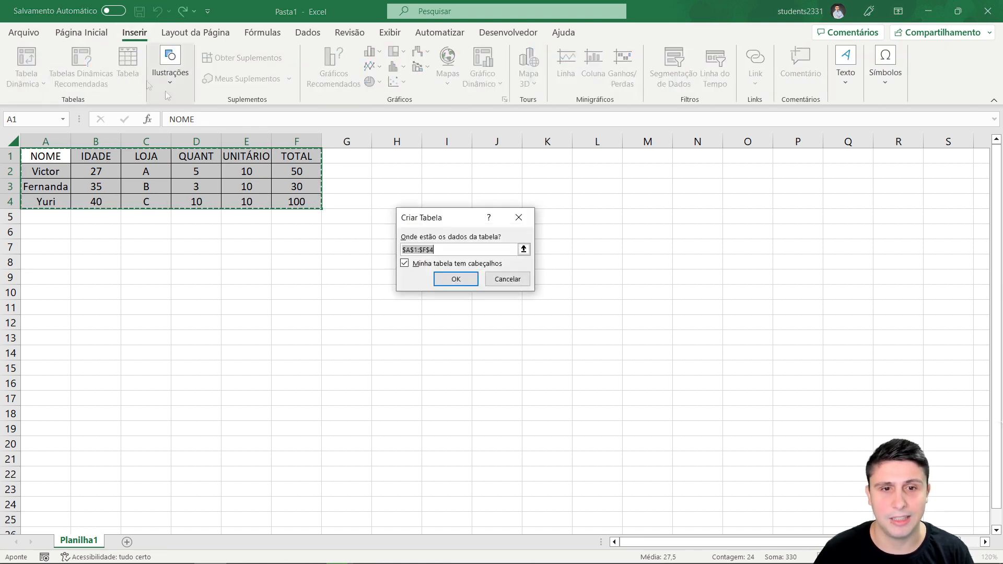
pyautogui.click(453, 278)
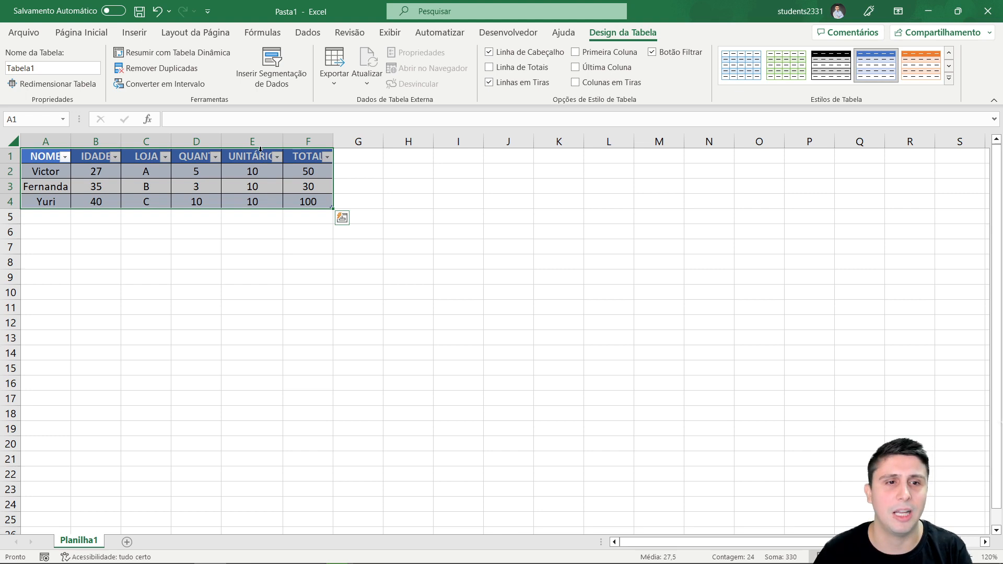
pyautogui.click(157, 13)
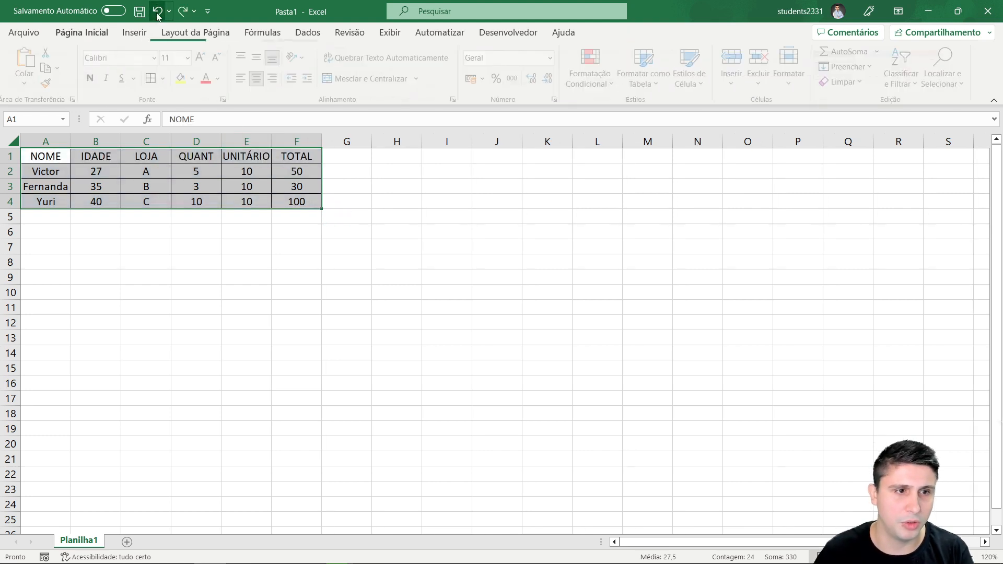
pyautogui.click(213, 260)
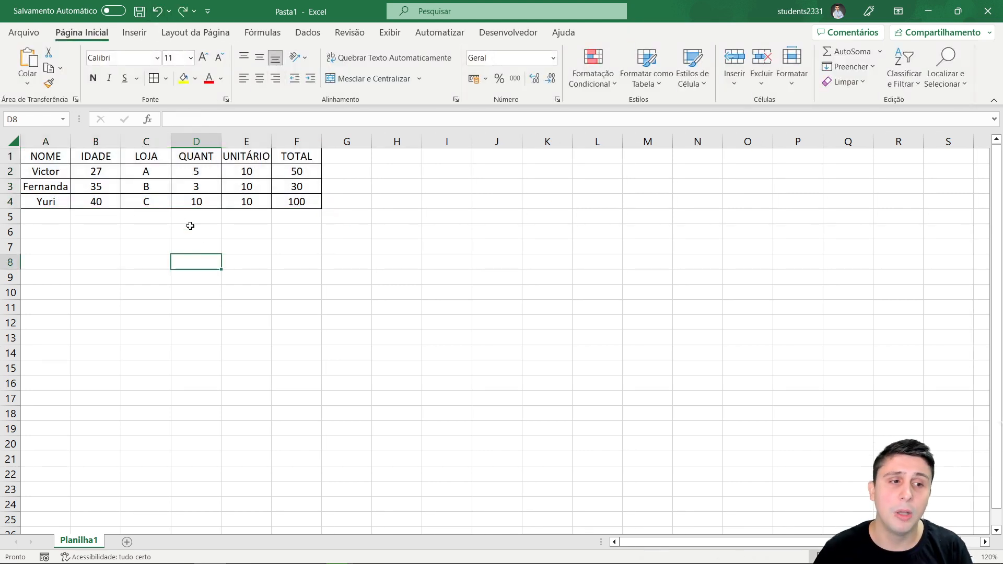
# Try a light blue fill on the header cells A1 to F1 and undo it
pyautogui.moveTo(56, 155); pyautogui.dragTo(302, 158)
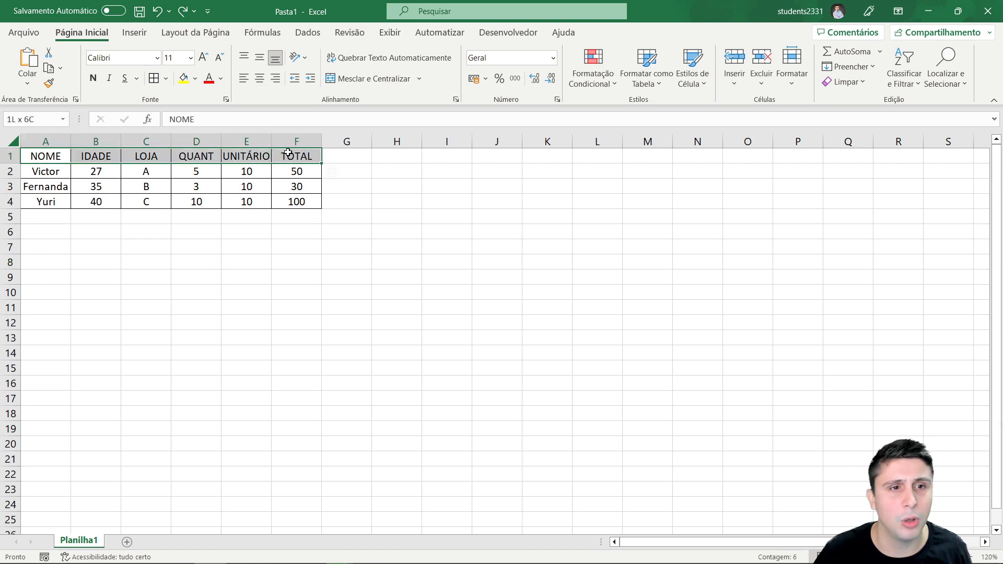
pyautogui.click(195, 78)
pyautogui.click(245, 202)
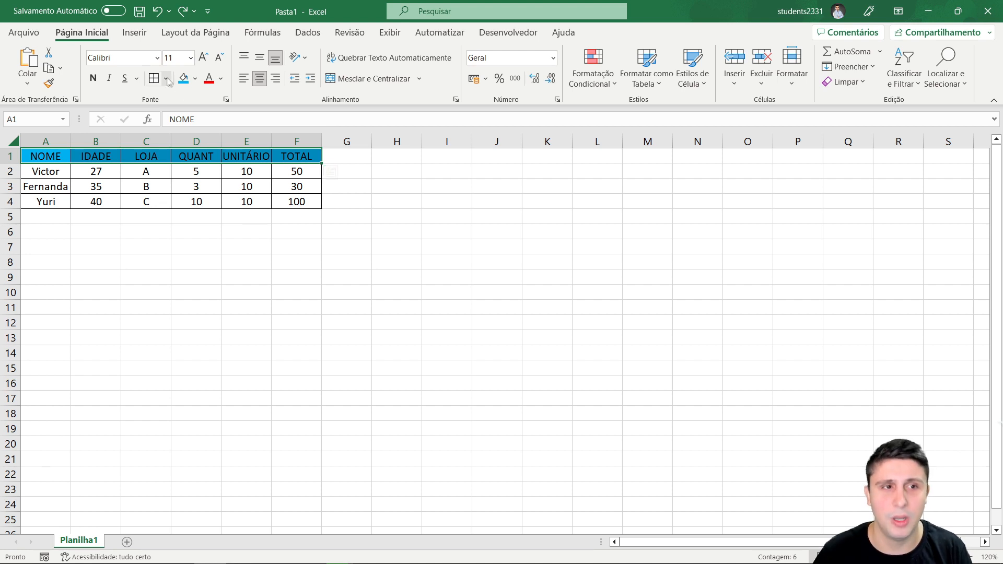
pyautogui.click(157, 11)
pyautogui.click(139, 213)
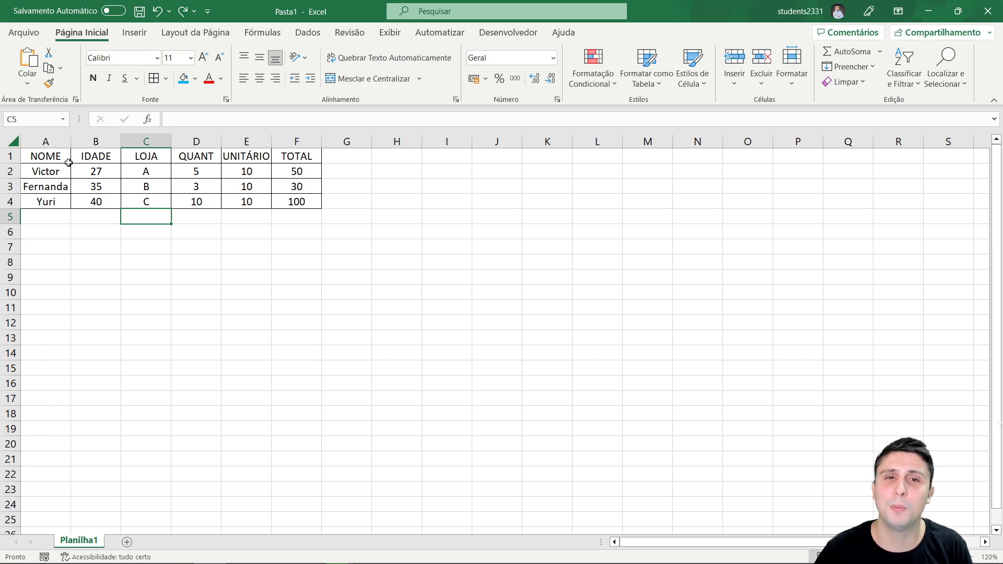
# Convert the bordered range A1 to F4 into an Excel table, keeping the first row as headers
pyautogui.moveTo(53, 163); pyautogui.dragTo(295, 204)
pyautogui.click(135, 33)
pyautogui.click(127, 58)
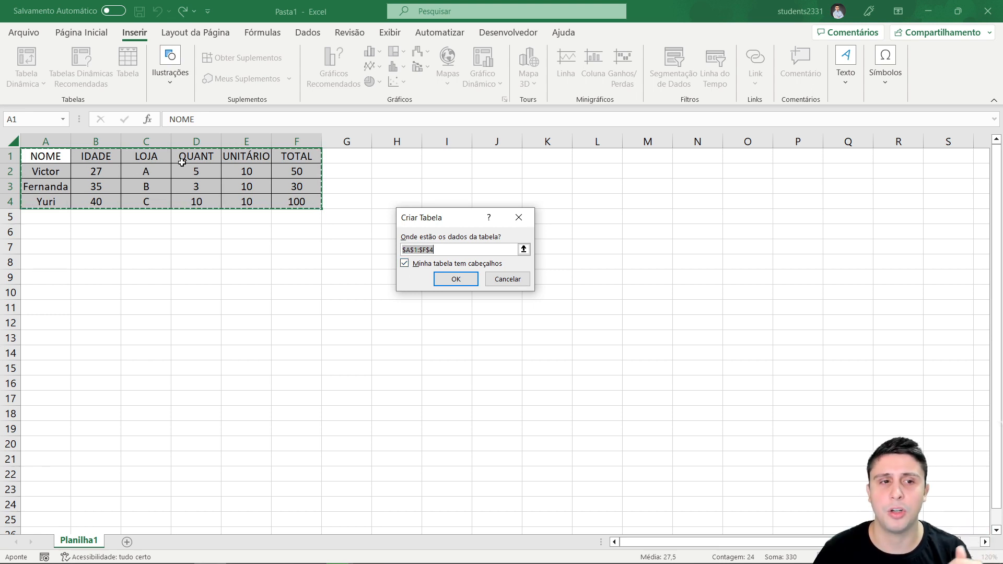
pyautogui.click(451, 279)
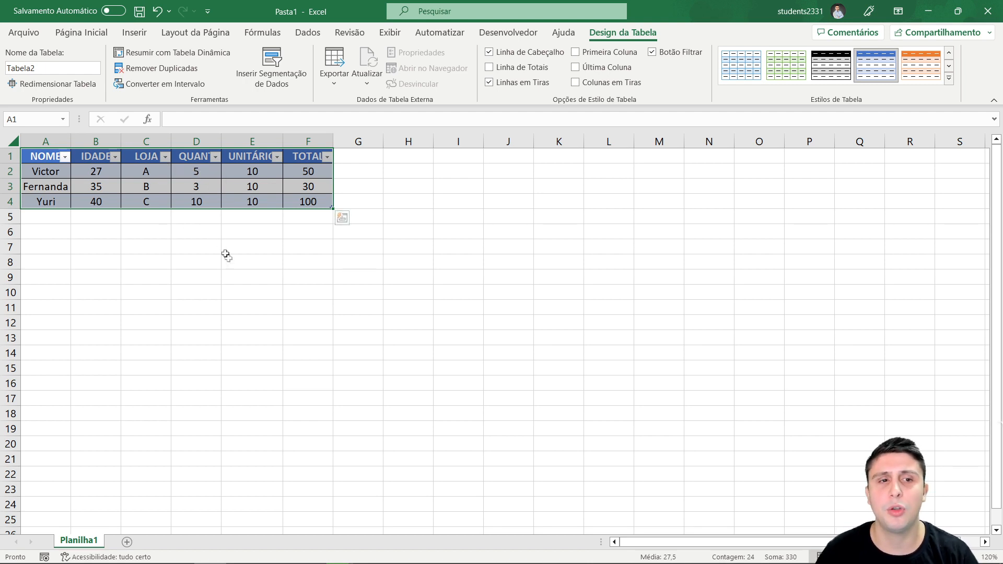
pyautogui.click(246, 275)
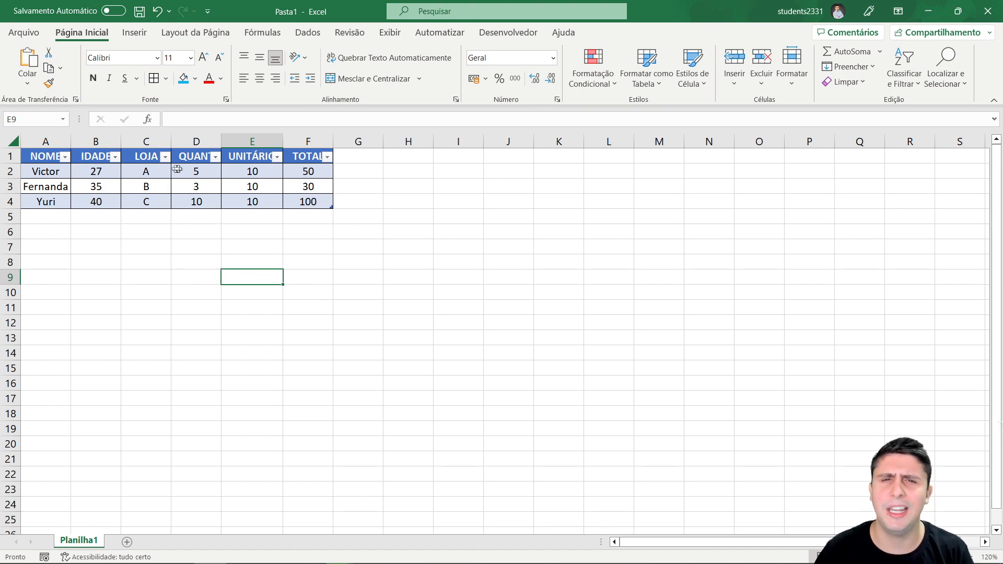
# Set the width of columns A to F to 12
pyautogui.moveTo(56, 141); pyautogui.dragTo(287, 141)
pyautogui.rightClick(202, 141)
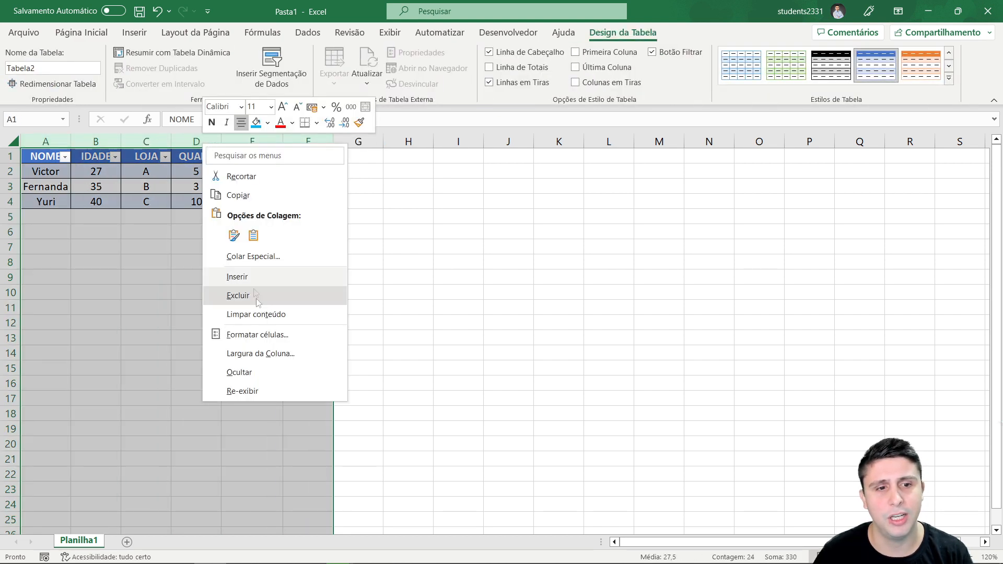
pyautogui.click(260, 353)
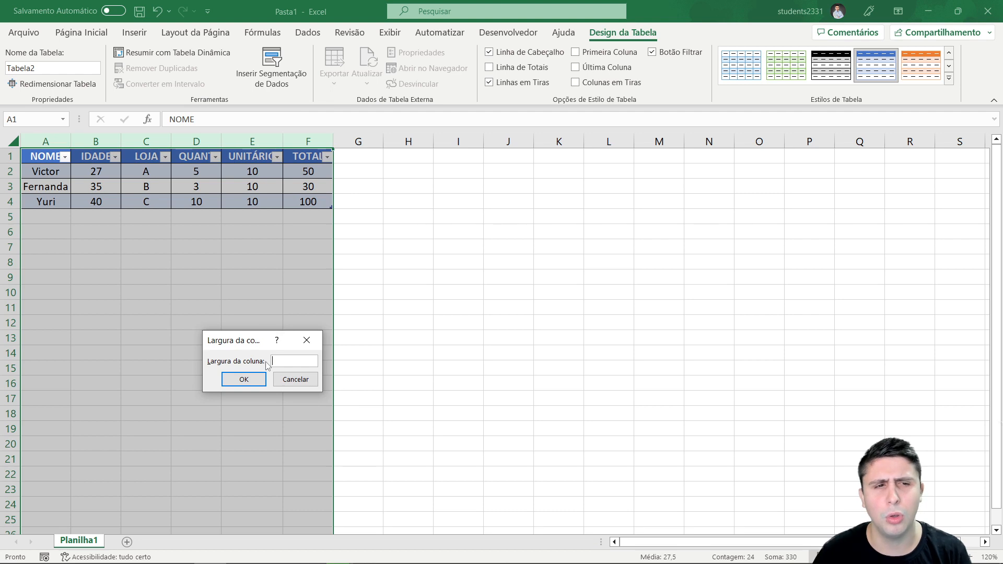
pyautogui.write('15')
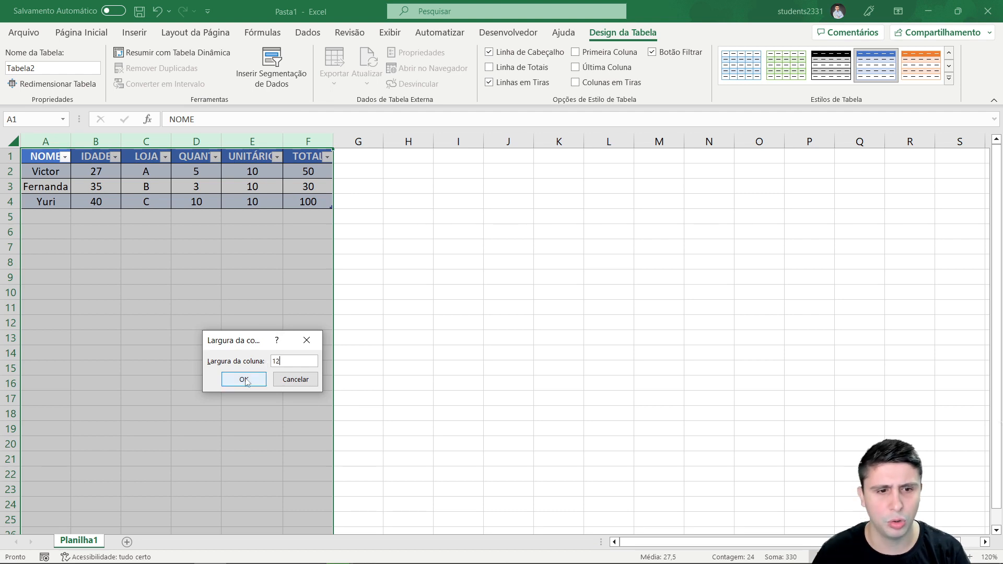
pyautogui.click(244, 378)
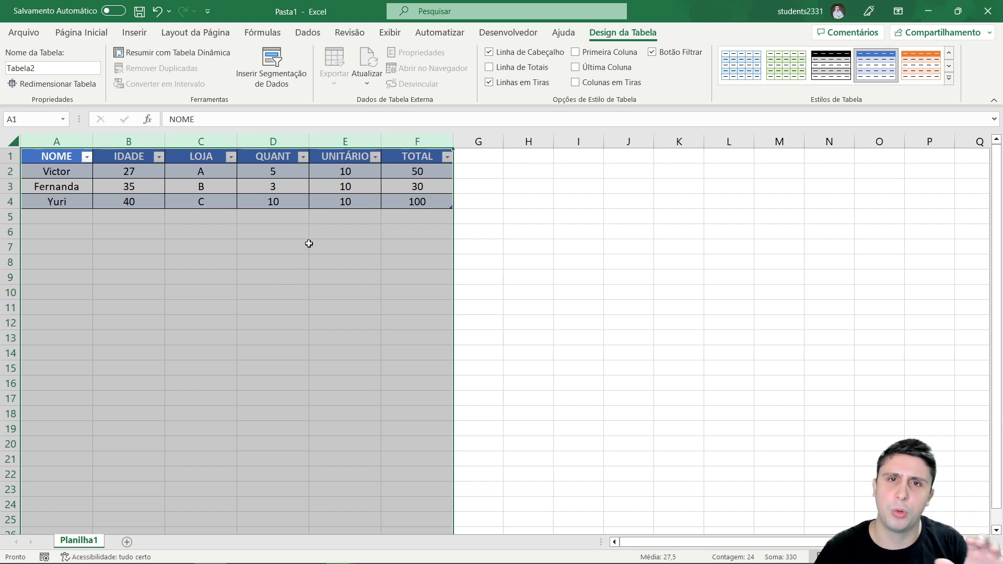
pyautogui.click(253, 241)
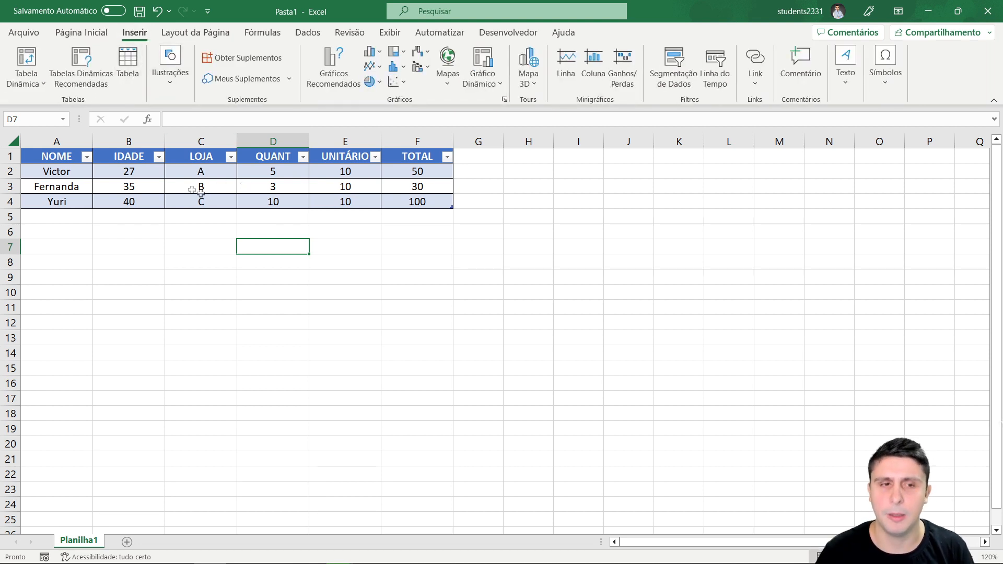
# Change the table's style to the one with a black header row and grey banded rows
pyautogui.click(127, 158)
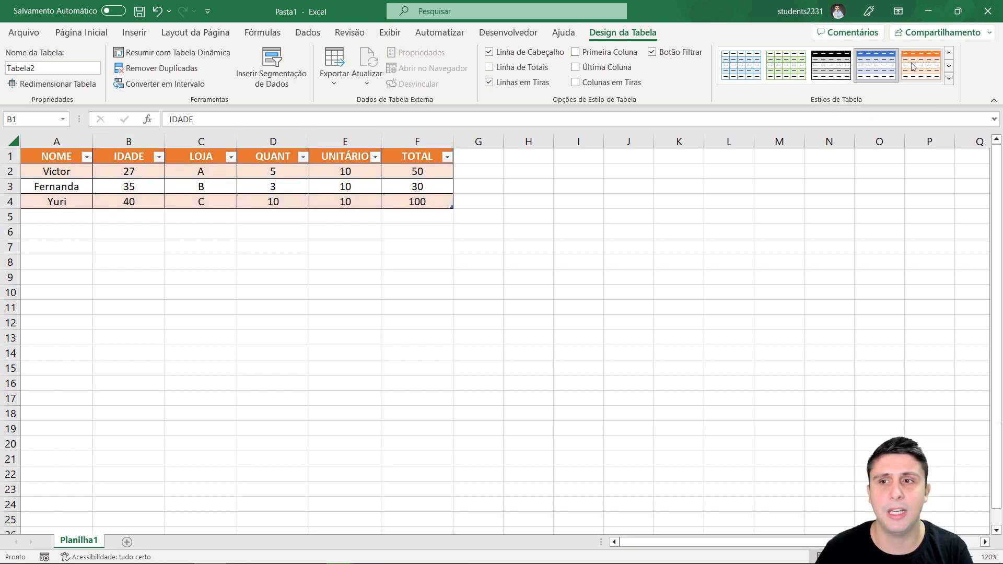
pyautogui.click(831, 65)
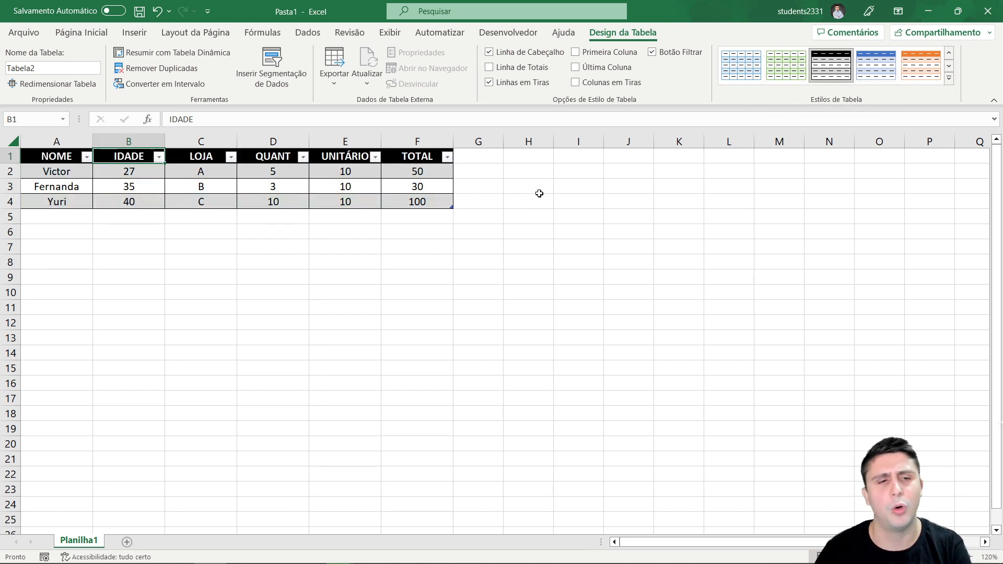
pyautogui.click(401, 260)
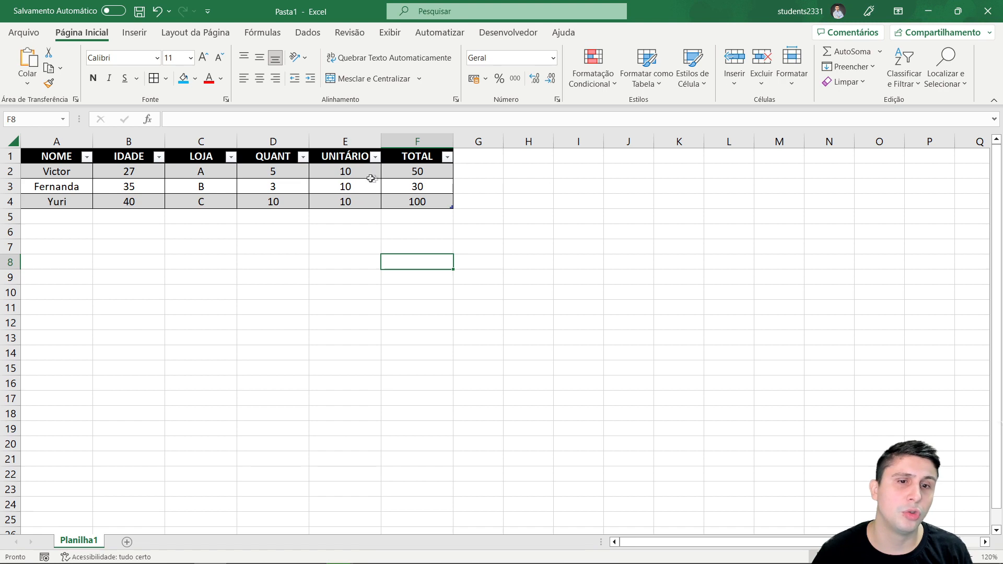
# Format the QUANT values in D2 to D4 as Número with two decimal places
pyautogui.moveTo(264, 173); pyautogui.dragTo(271, 200)
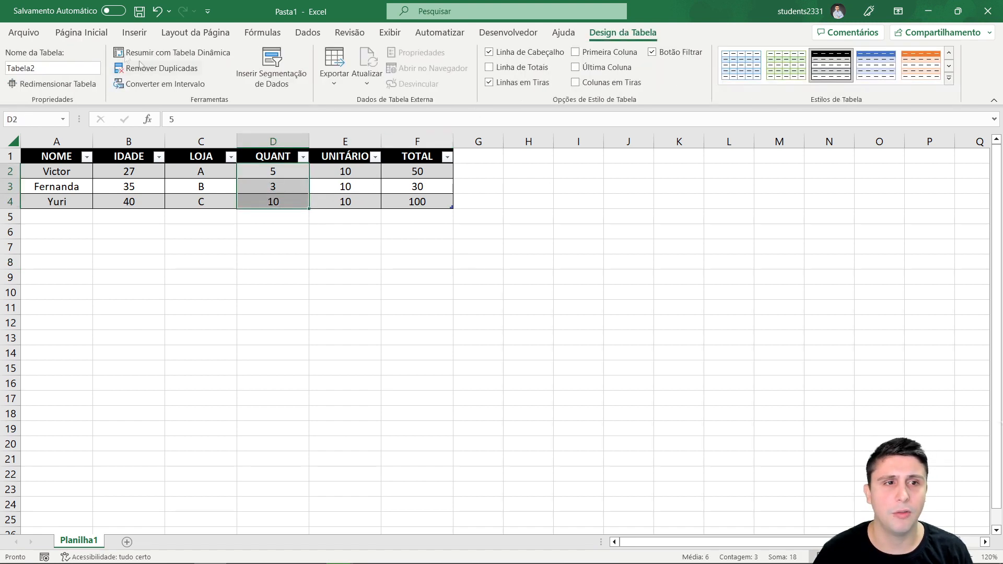
pyautogui.click(83, 33)
pyautogui.click(553, 57)
pyautogui.click(509, 111)
pyautogui.click(534, 79)
pyautogui.click(534, 80)
pyautogui.click(551, 79)
pyautogui.click(551, 80)
pyautogui.click(551, 79)
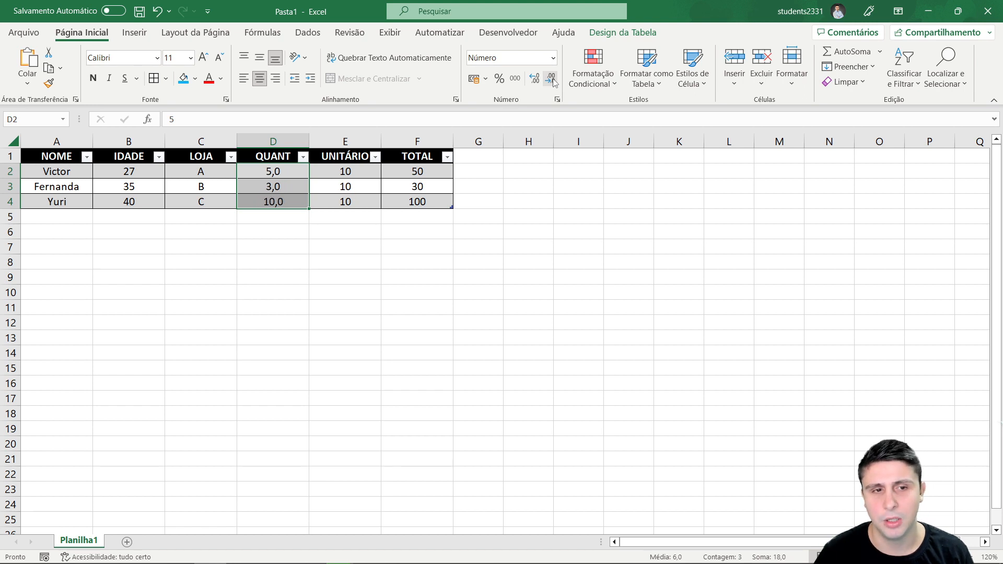
pyautogui.click(534, 80)
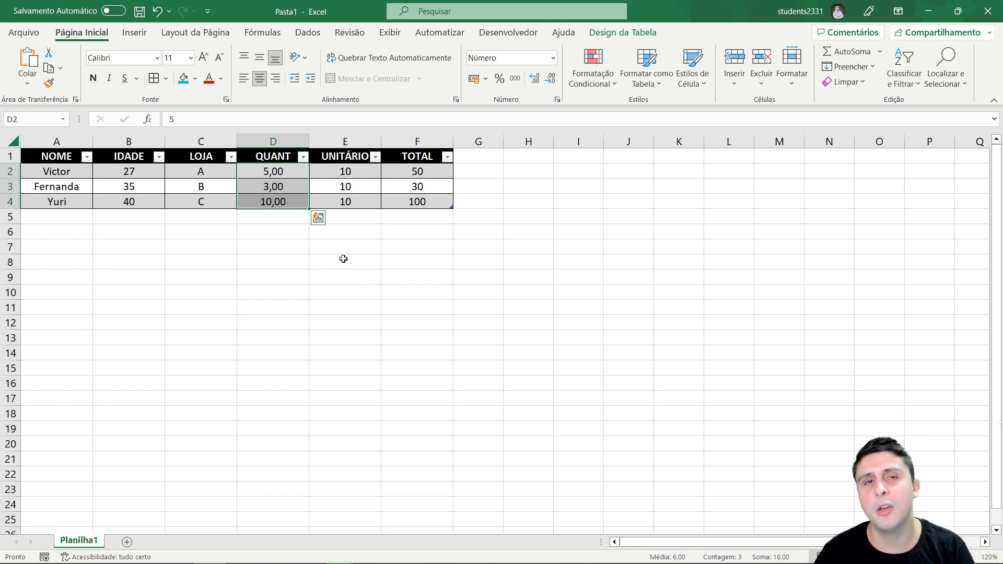
pyautogui.click(343, 259)
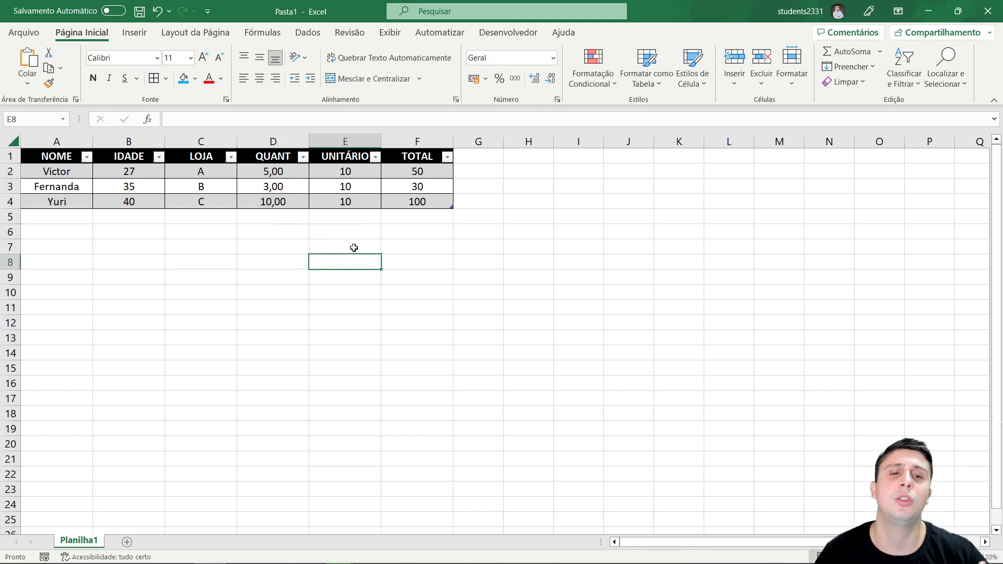
# Apply the R$ accounting format (Contábil) to the UNITÁRIO and TOTAL values in cells E2 to F4
pyautogui.moveTo(345, 172); pyautogui.dragTo(417, 202)
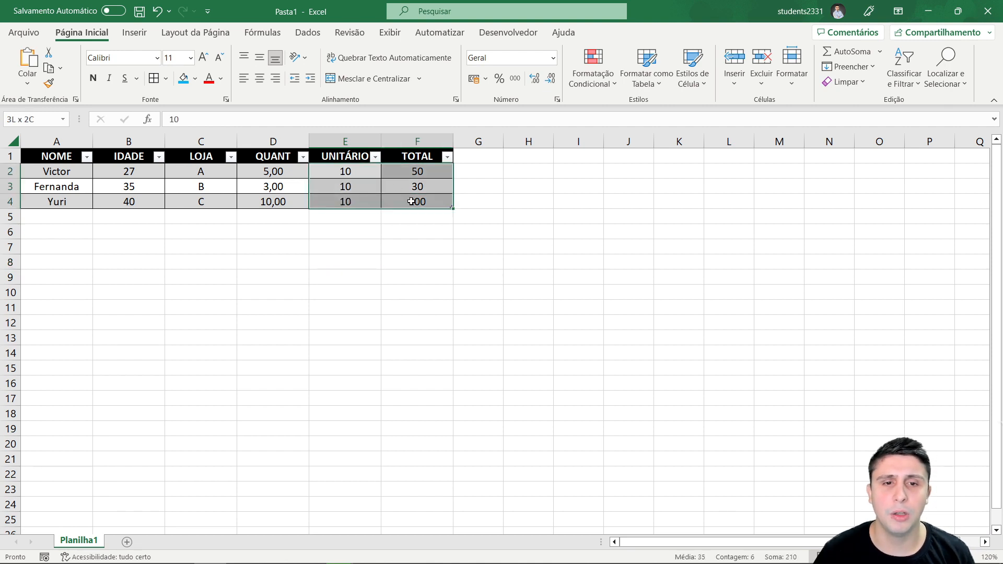
pyautogui.click(475, 80)
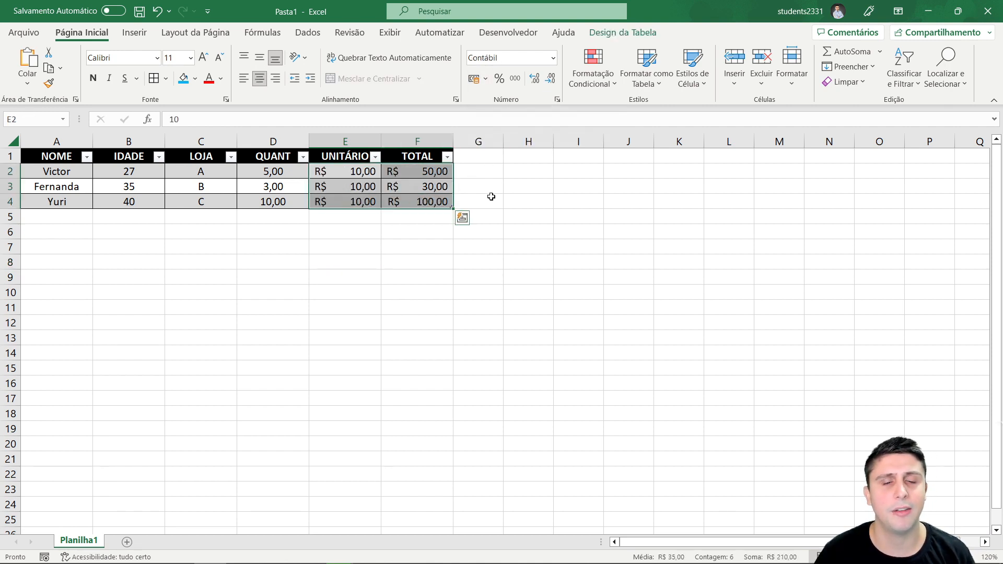
pyautogui.click(388, 289)
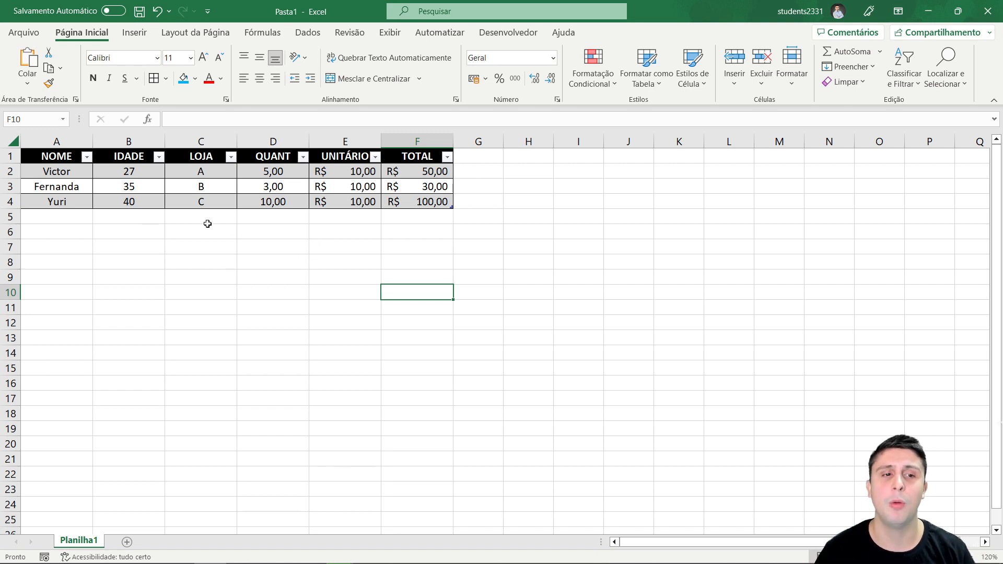
pyautogui.click(187, 230)
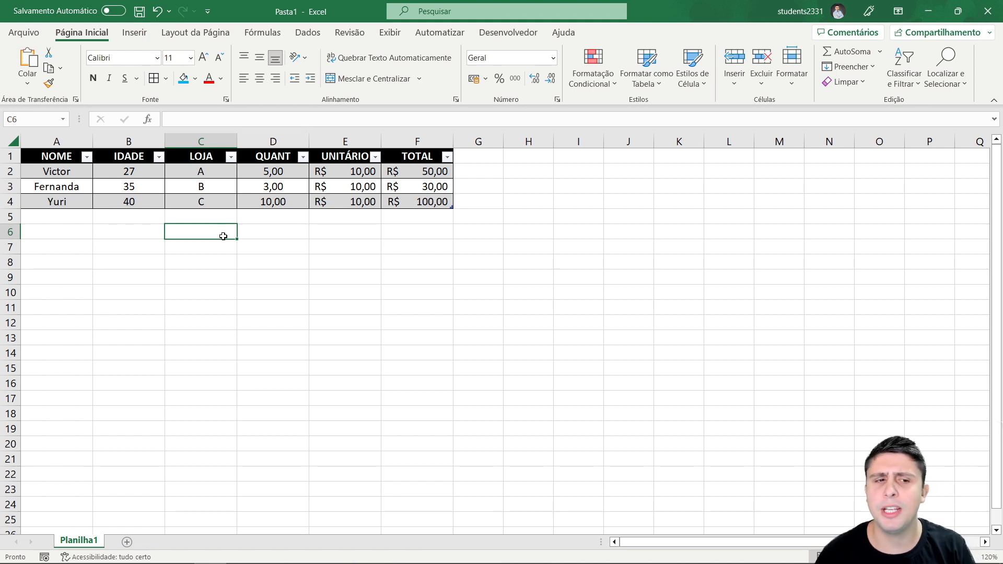
pyautogui.moveTo(150, 229); pyautogui.dragTo(368, 302)
pyautogui.click(199, 250)
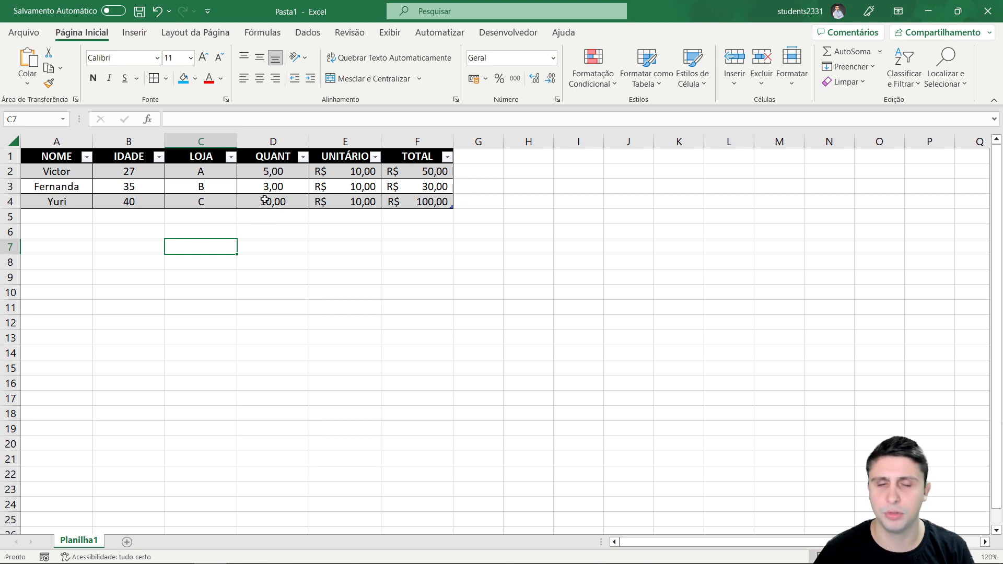
# Insert a 2D clustered column chart from the NOME and QUANT columns, ranges A1:A4 and D1:D4
pyautogui.click(128, 34)
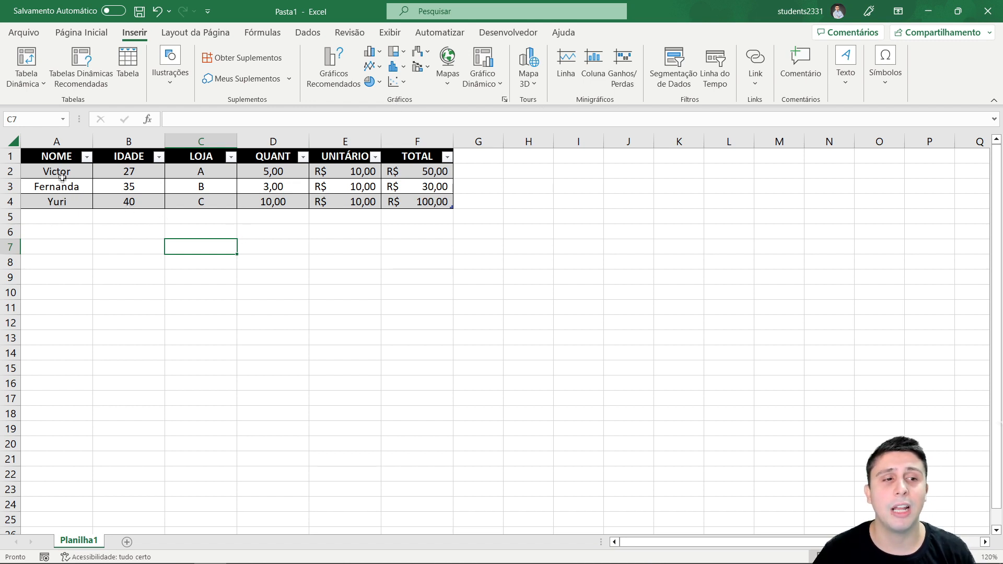
pyautogui.moveTo(64, 171); pyautogui.dragTo(59, 200)
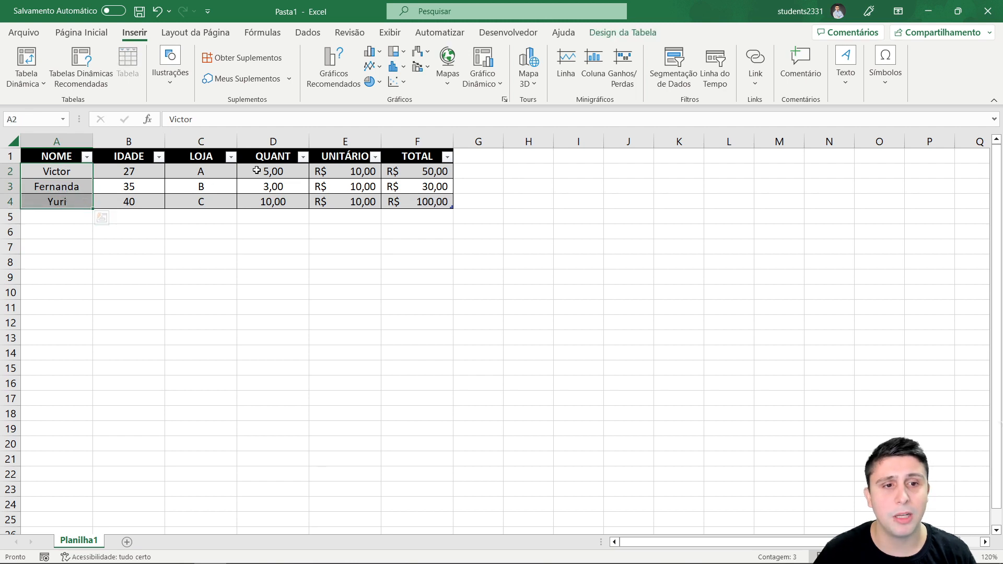
pyautogui.moveTo(251, 172); pyautogui.dragTo(267, 196)
pyautogui.click(273, 244)
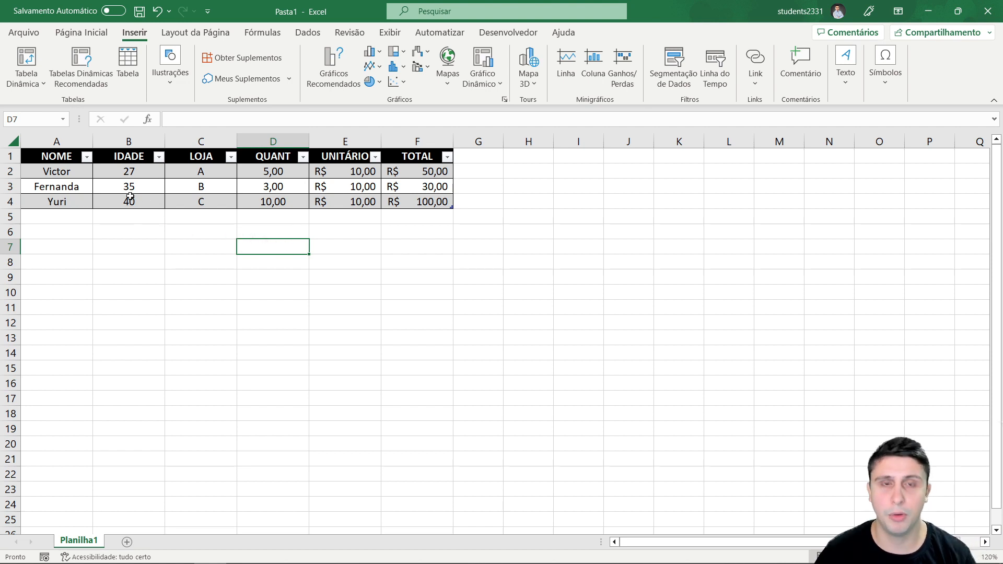
pyautogui.moveTo(55, 157); pyautogui.dragTo(56, 203)
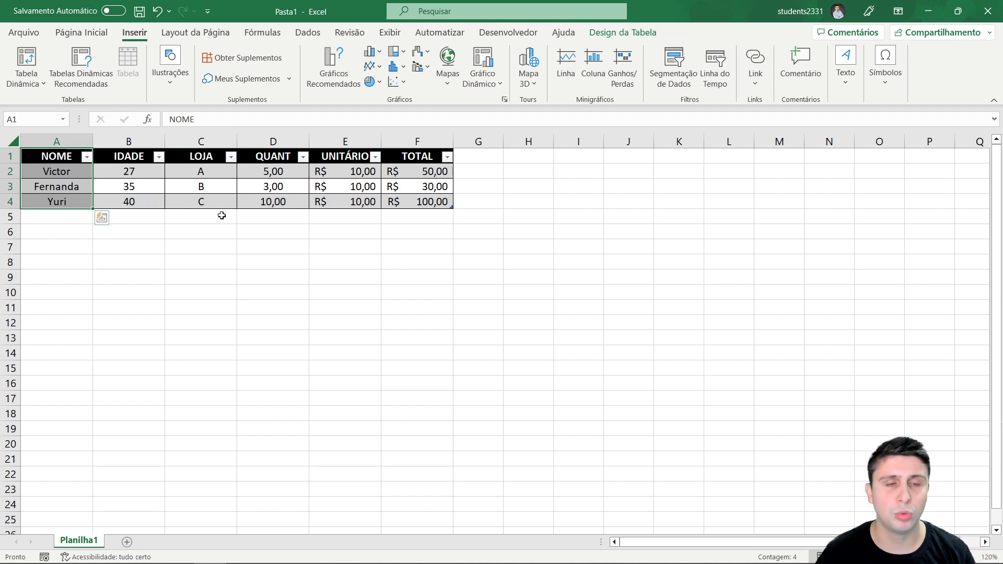
pyautogui.keyDown('ctrl'); pyautogui.moveTo(261, 157); pyautogui.dragTo(264, 203); pyautogui.keyUp('ctrl')
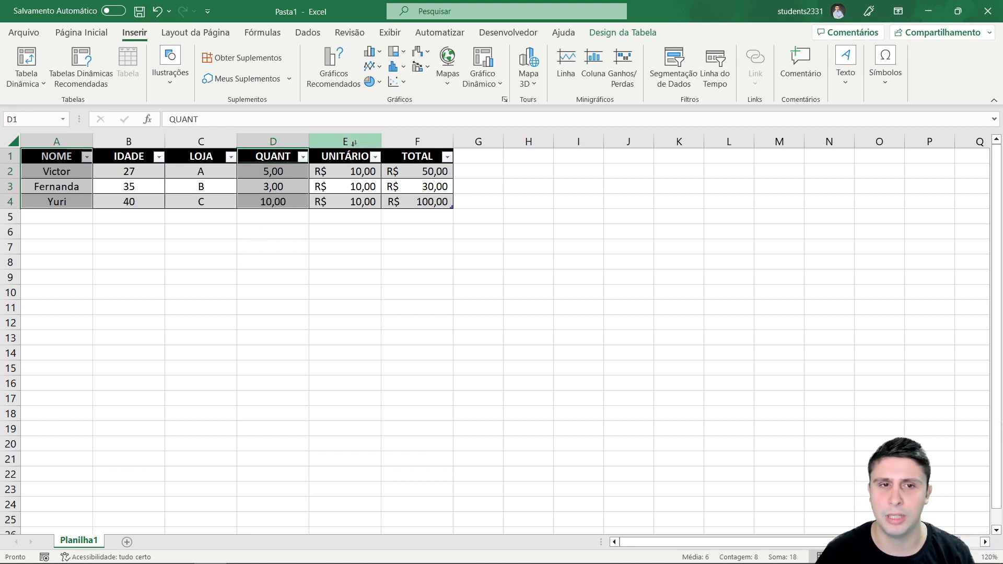
pyautogui.click(371, 51)
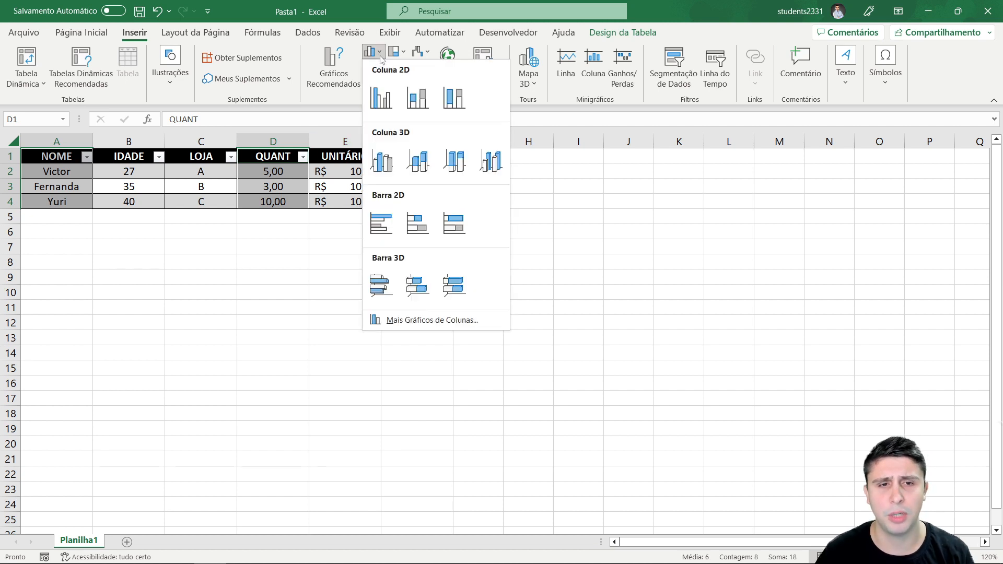
pyautogui.click(379, 99)
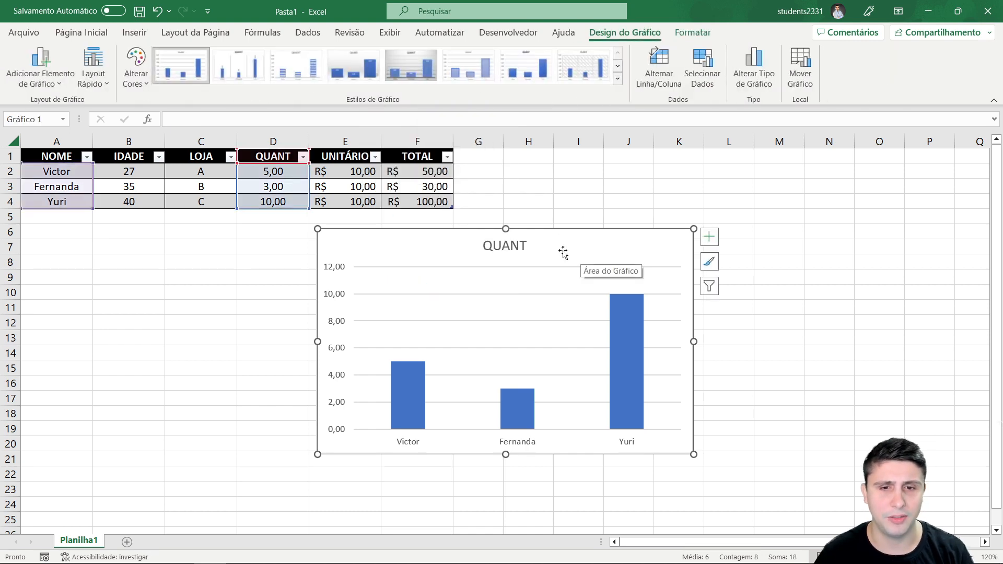
# Move the column chart directly below the table and shrink it to span about columns A to E and rows 6 to 18
pyautogui.moveTo(586, 242); pyautogui.dragTo(292, 237)
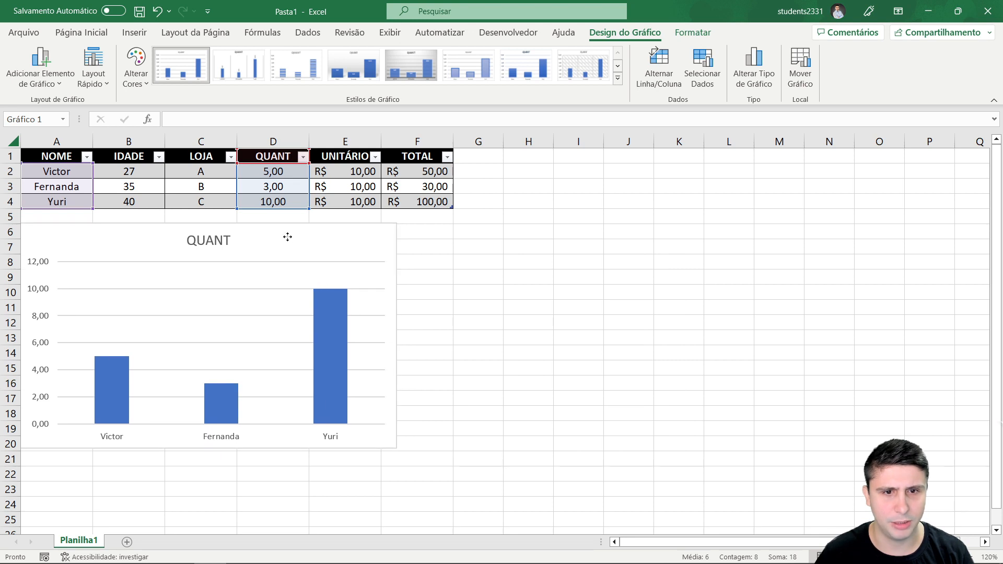
pyautogui.moveTo(398, 450); pyautogui.dragTo(362, 424)
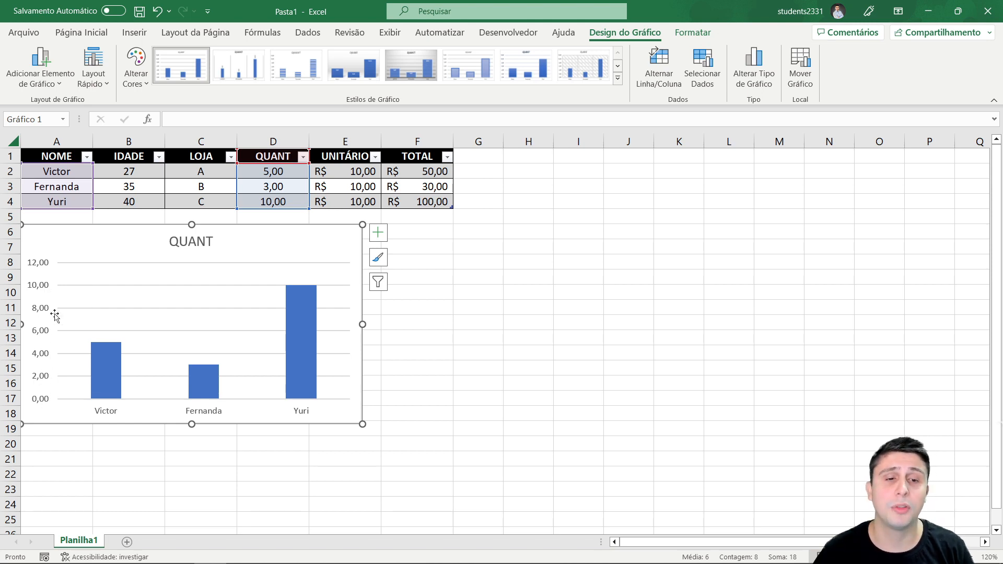
pyautogui.moveTo(305, 359)
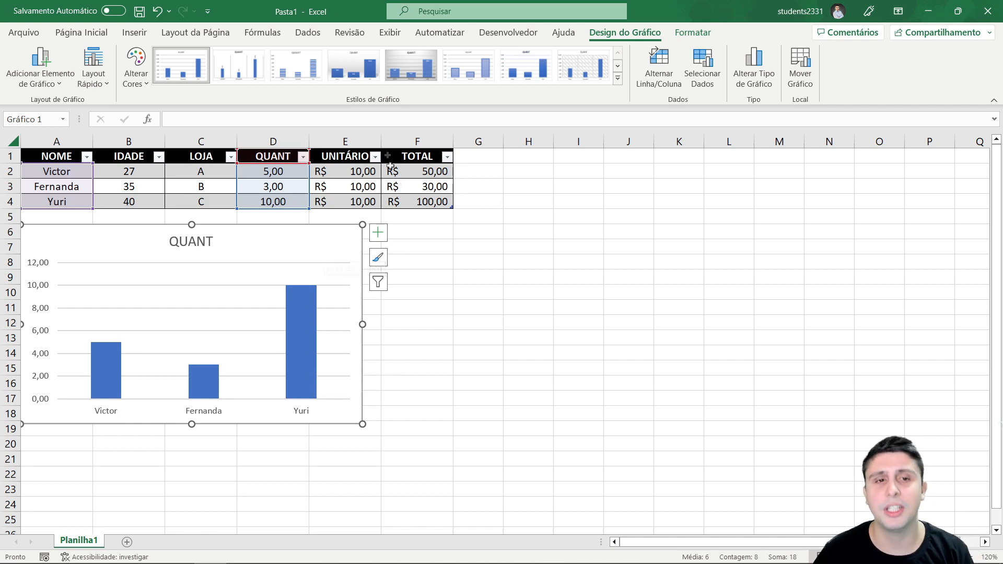
# Apply the chart style with the dark grey background, blue gradient columns and data labels to the column chart
pyautogui.click(411, 73)
pyautogui.click(617, 66)
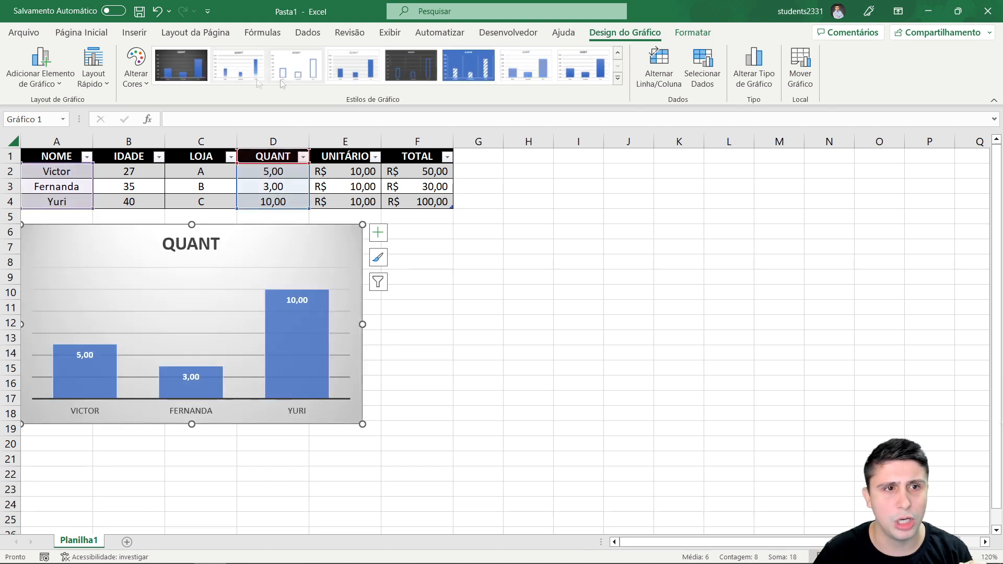
pyautogui.click(199, 74)
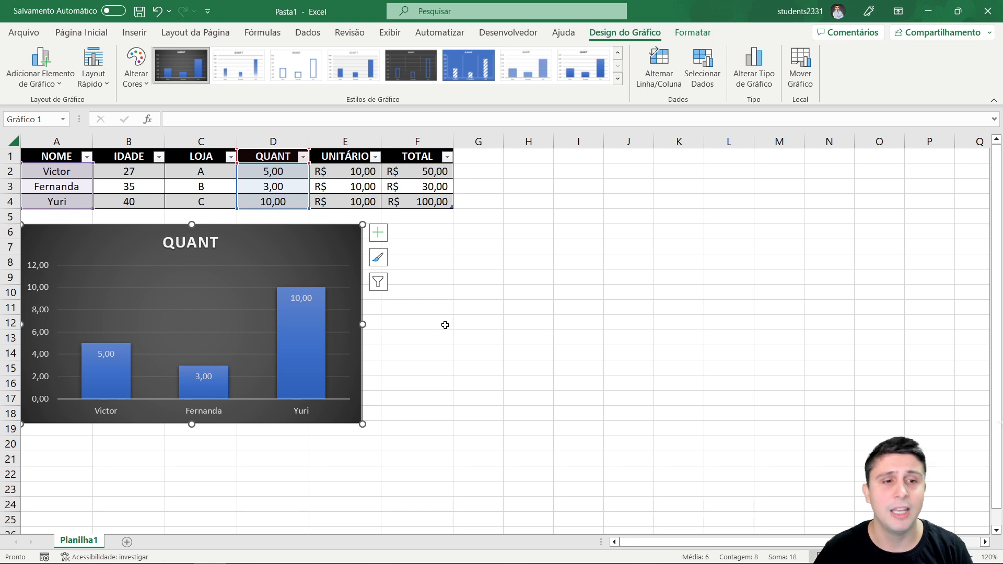
# Change the column chart's title to QUANTIDADE DE VENDAS and close the title formatting options
pyautogui.doubleClick(203, 249)
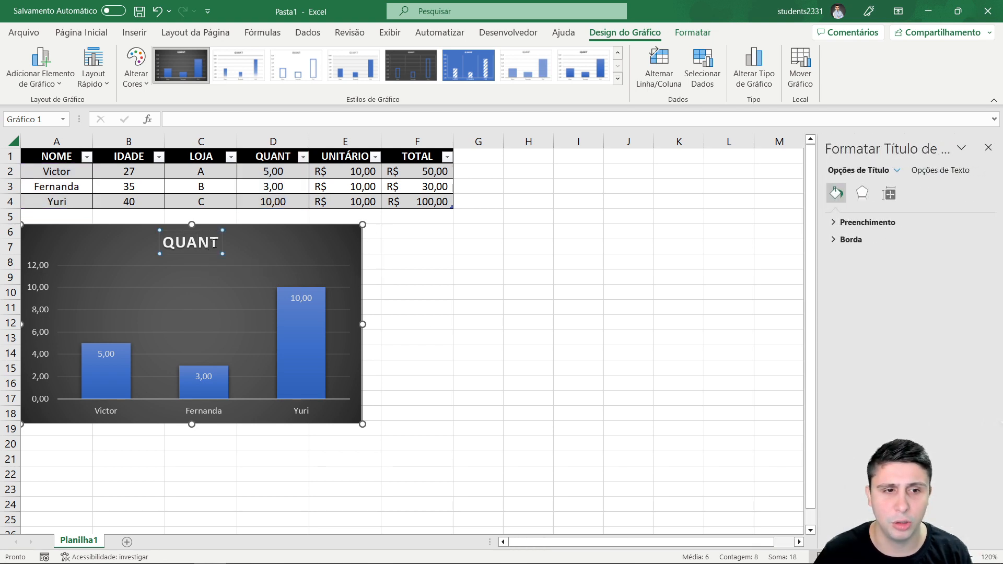
pyautogui.write('IDADE DE VENDAS')
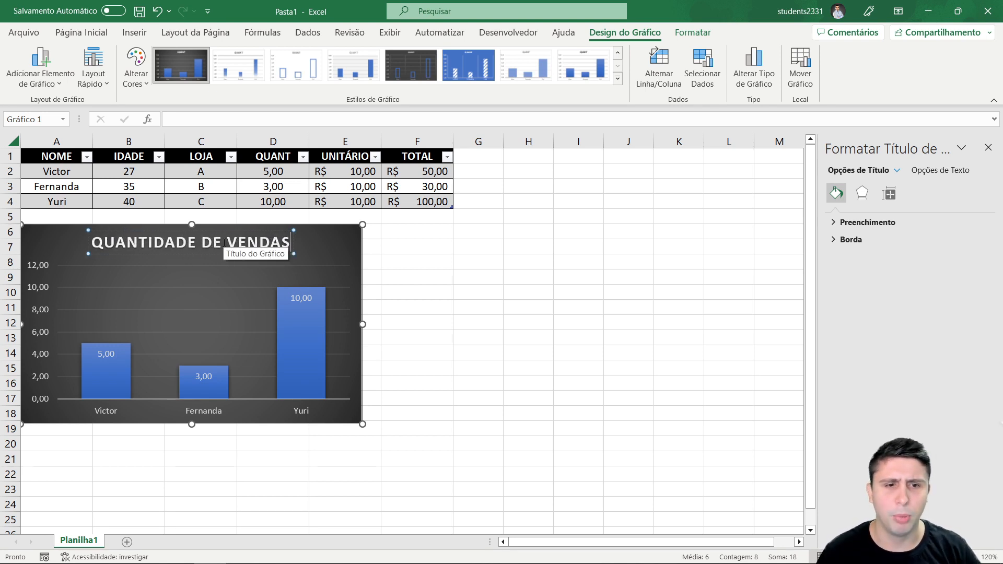
pyautogui.click(405, 306)
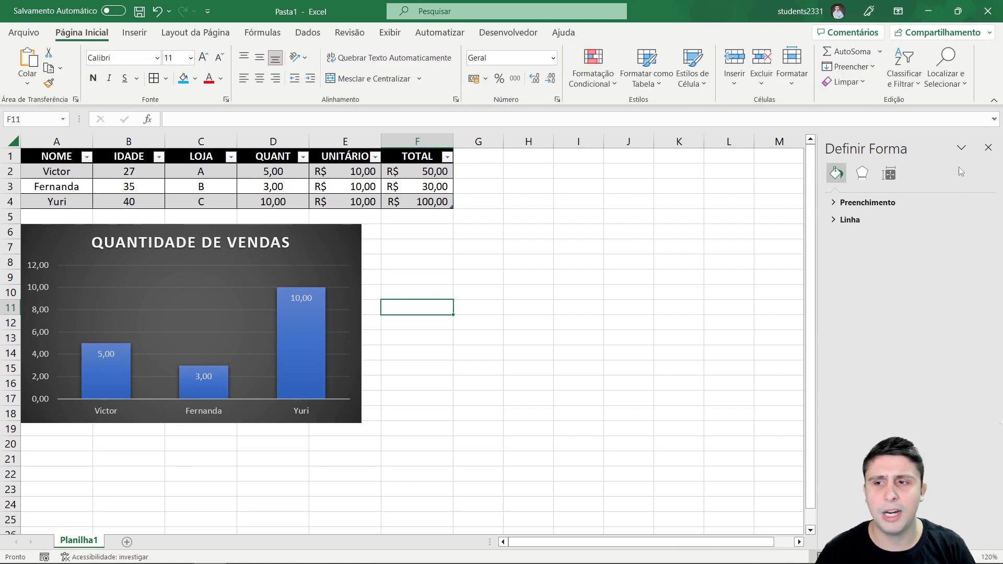
pyautogui.click(987, 147)
pyautogui.click(284, 306)
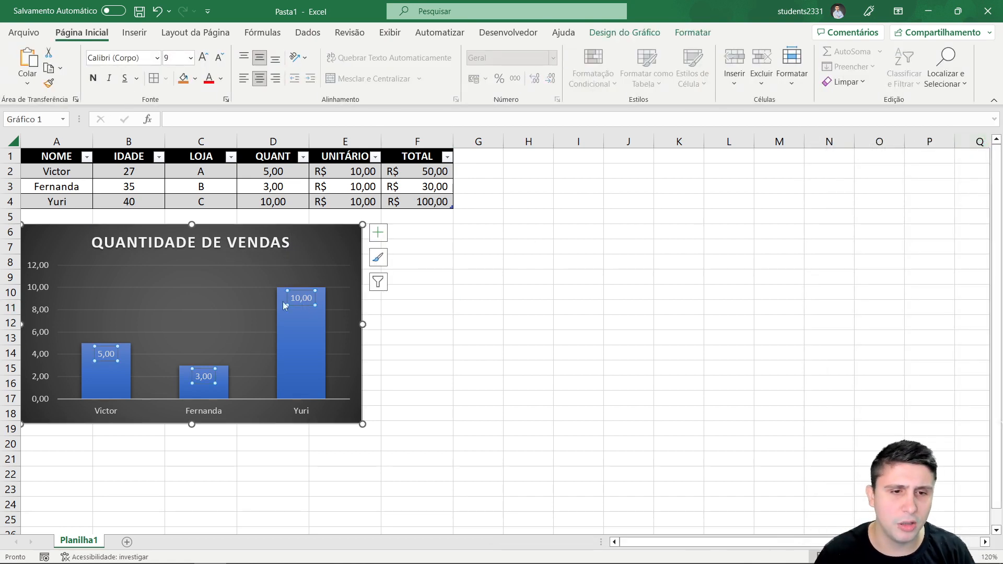
pyautogui.click(486, 293)
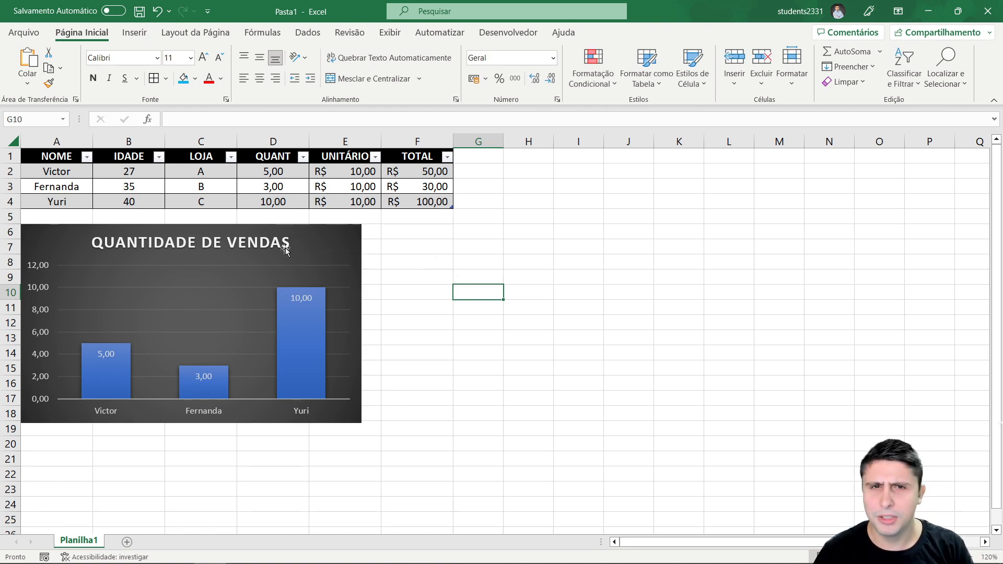
# Insert a 2D pie chart from A1:A4 and D1:D4 and fit it beside the column chart, over about F6 to L18
pyautogui.moveTo(63, 160); pyautogui.dragTo(68, 201)
pyautogui.moveTo(263, 158); pyautogui.dragTo(264, 196)
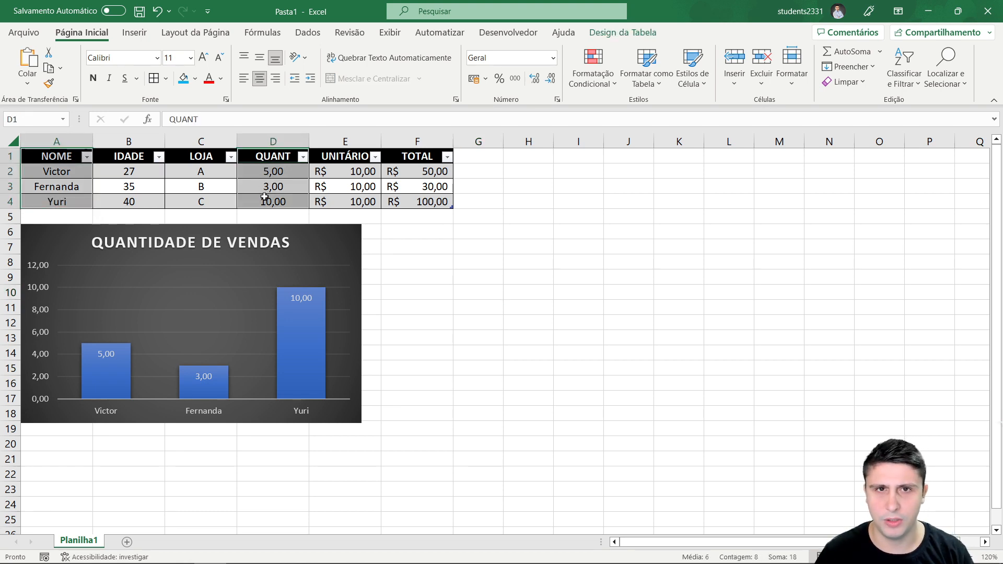
pyautogui.click(134, 32)
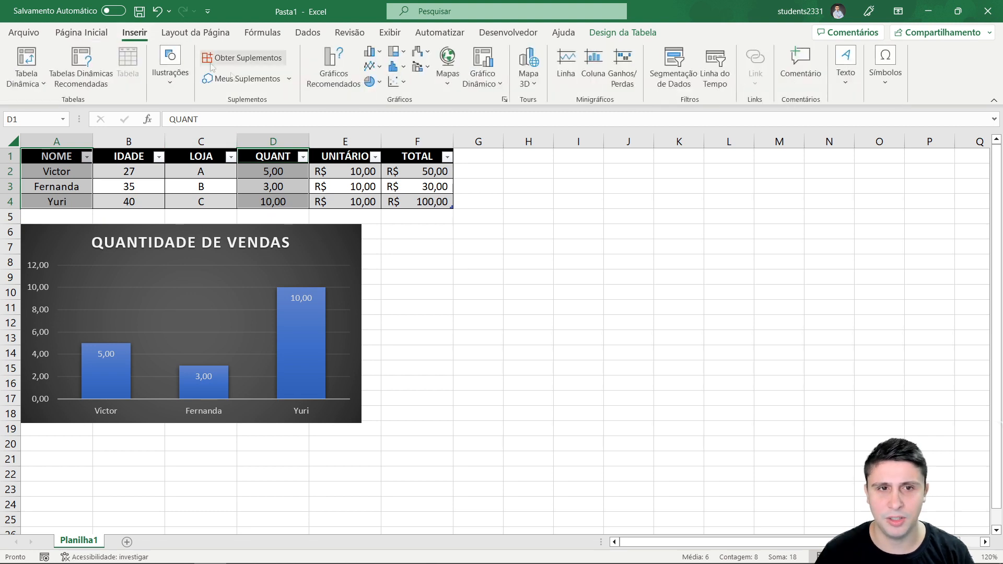
pyautogui.click(372, 82)
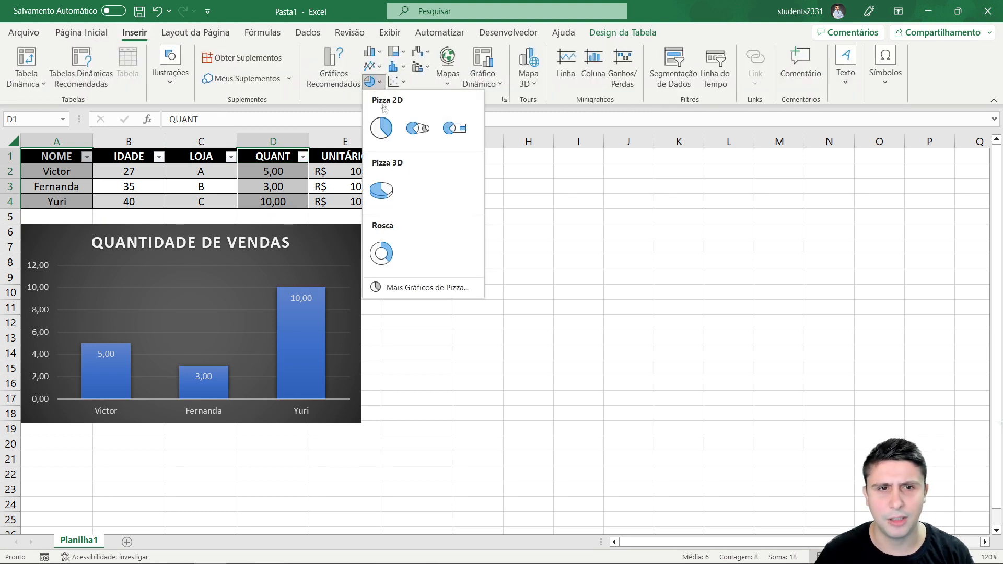
pyautogui.click(381, 128)
pyautogui.moveTo(620, 254); pyautogui.dragTo(665, 238)
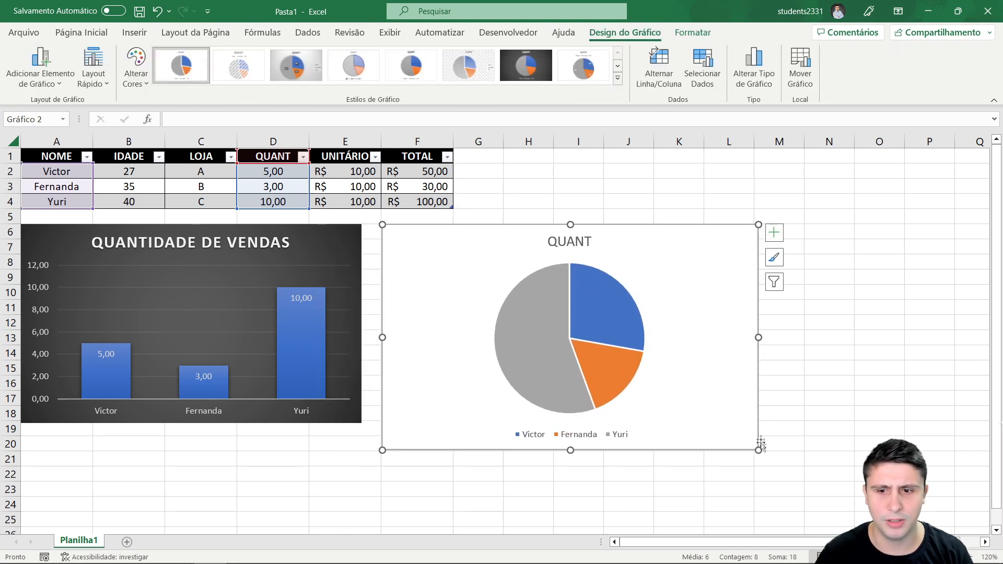
pyautogui.moveTo(759, 447); pyautogui.dragTo(747, 425)
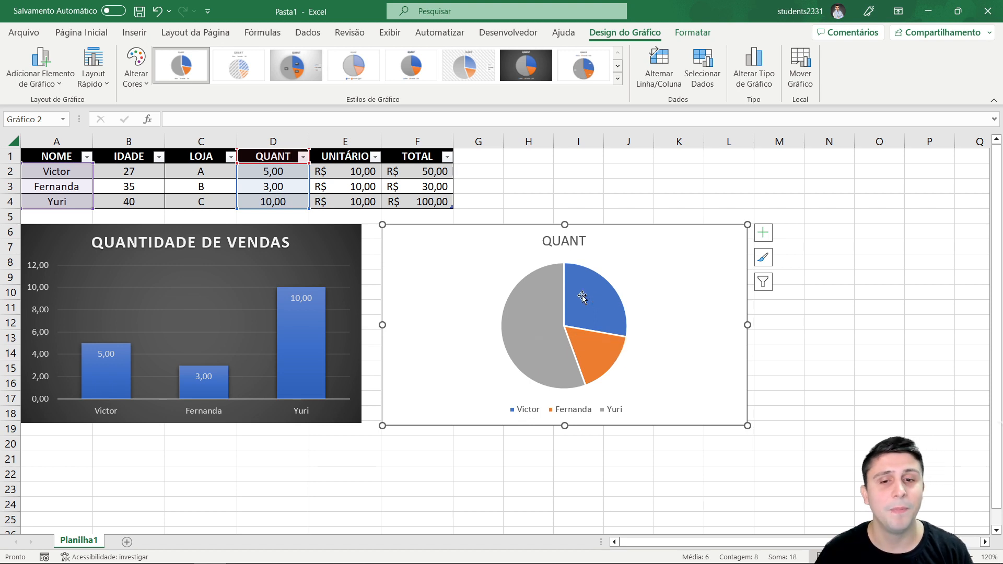
# Change the pie chart's title to QUANTIDADE DE VENDAS and close the title formatting options
pyautogui.doubleClick(576, 242)
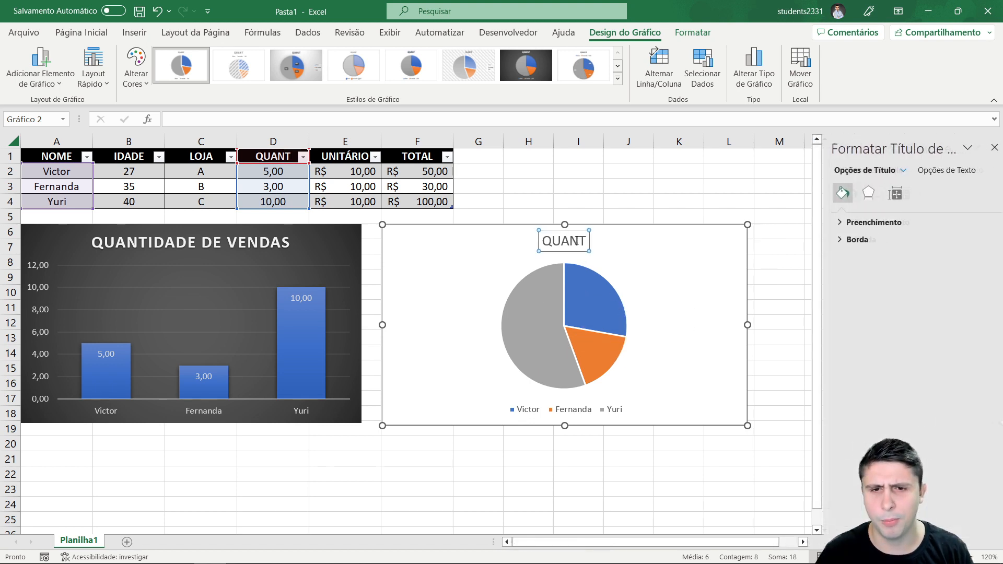
pyautogui.click(585, 241)
pyautogui.write('IDADE DE VENDAS')
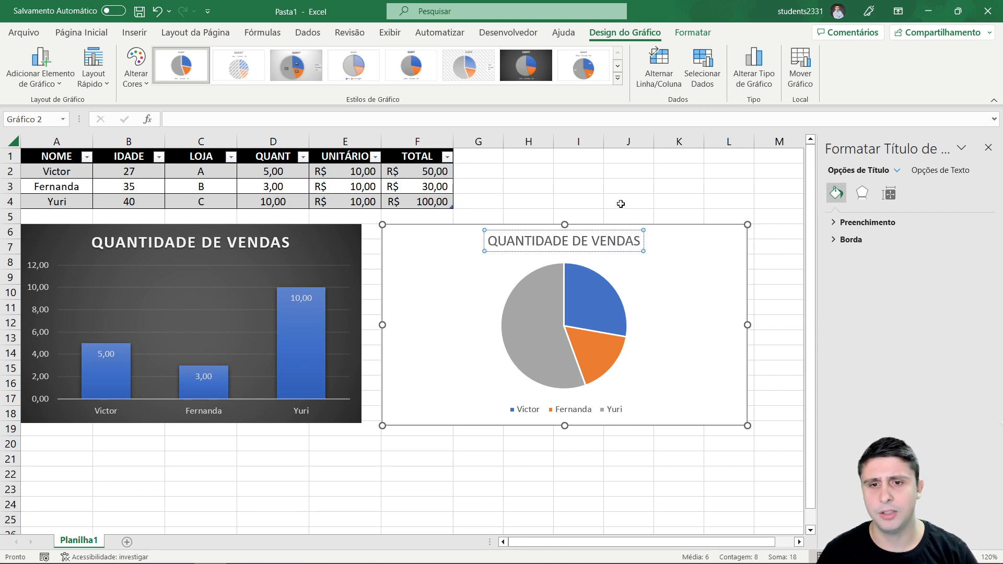
pyautogui.click(620, 204)
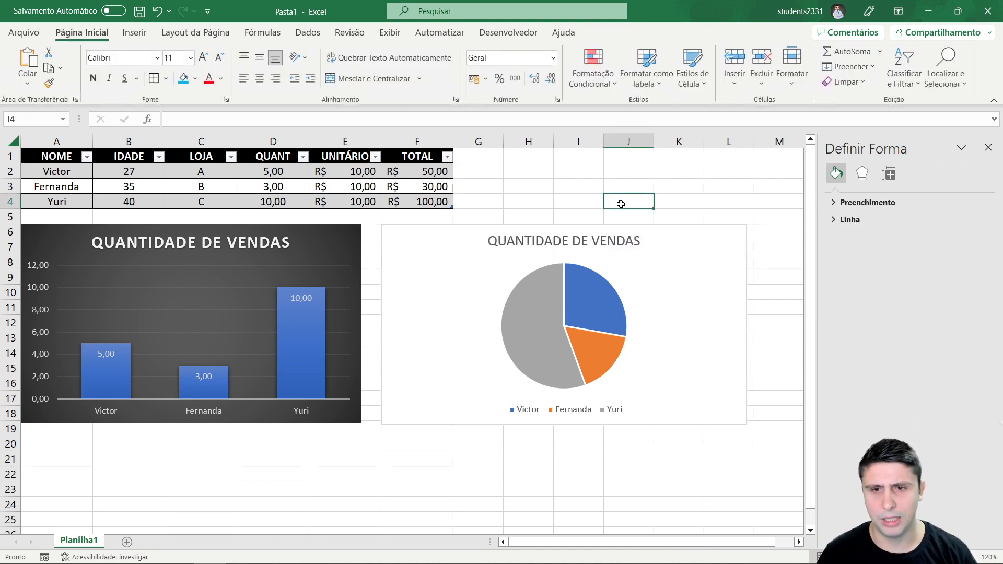
pyautogui.click(983, 151)
# Add data labels to the pie chart as data callouts (Texto Explicativo de Dados)
pyautogui.click(646, 264)
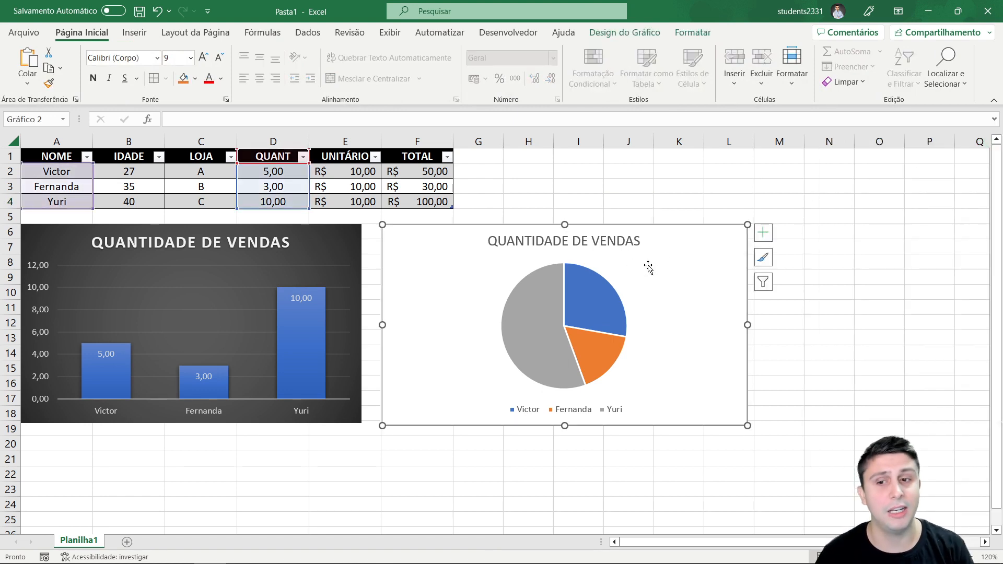
pyautogui.click(762, 235)
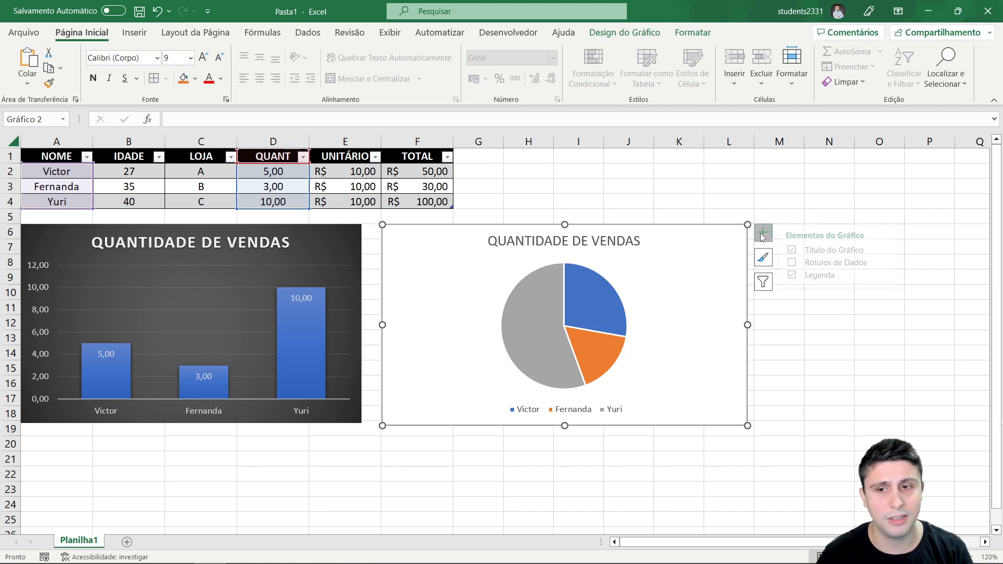
pyautogui.click(796, 263)
pyautogui.click(794, 263)
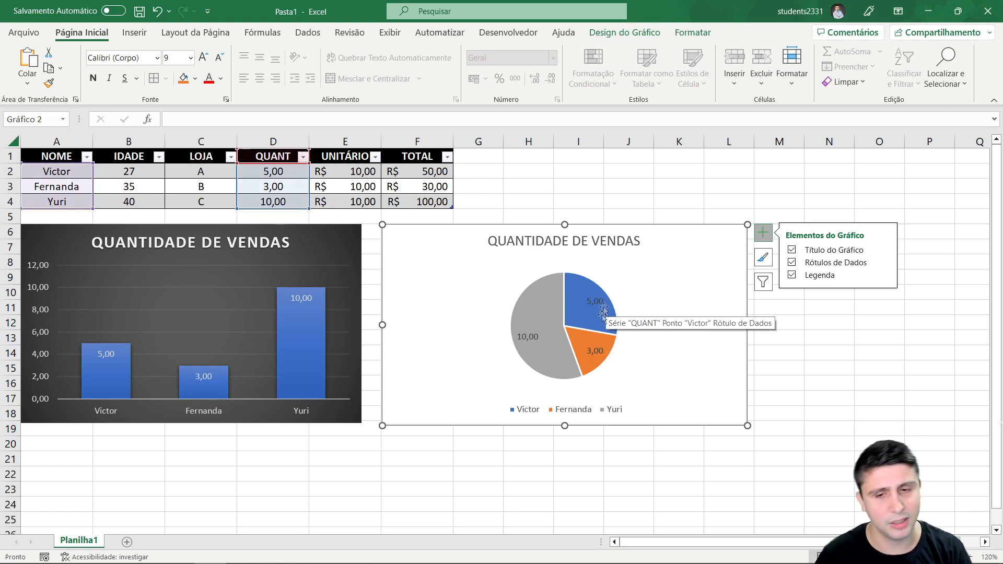
pyautogui.click(883, 263)
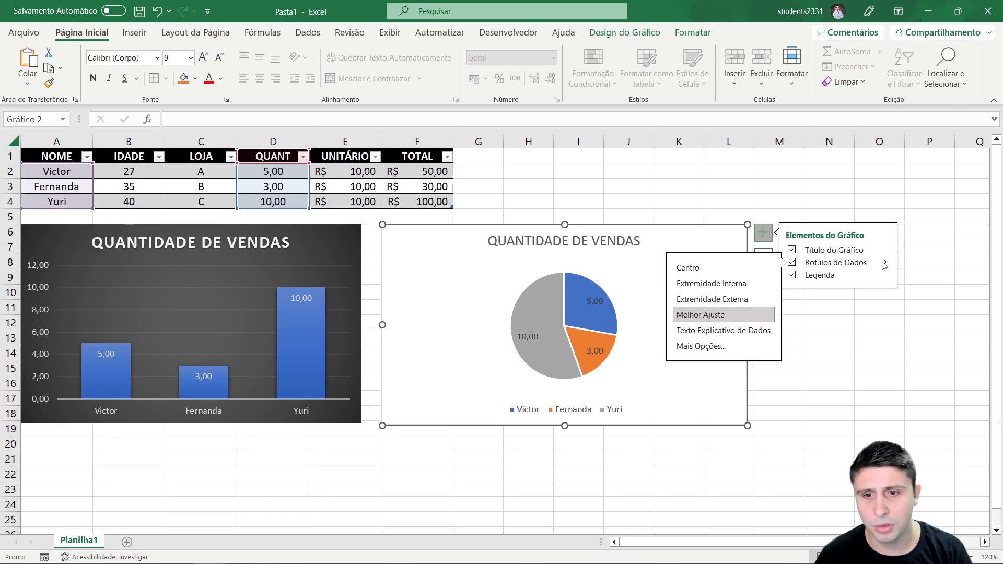
pyautogui.click(719, 286)
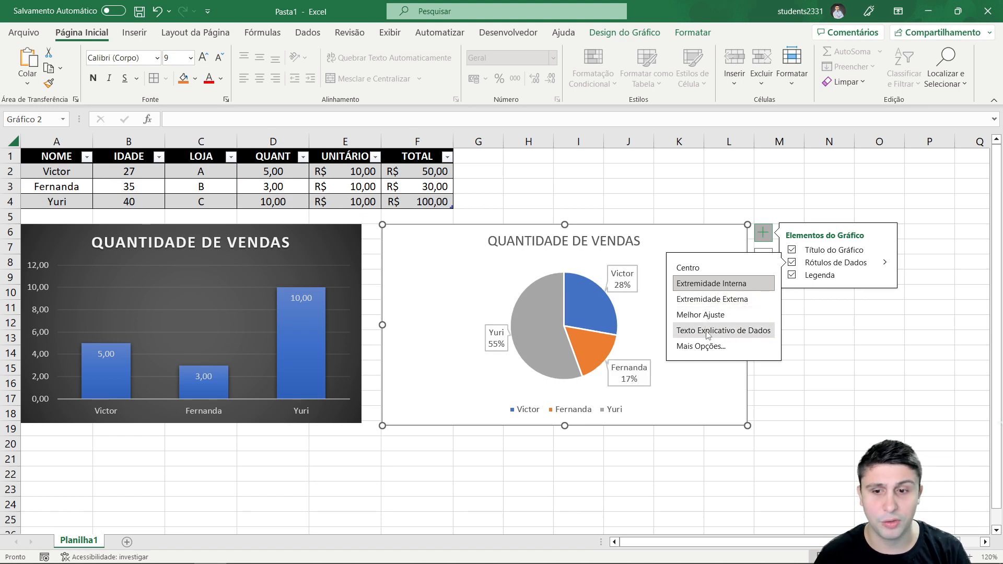
pyautogui.click(707, 334)
pyautogui.click(632, 203)
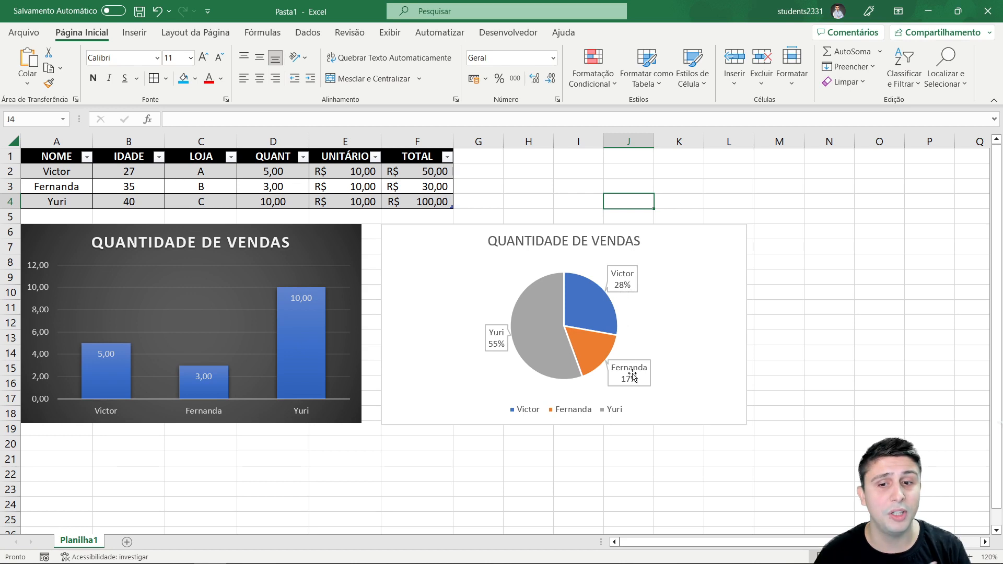
pyautogui.click(689, 198)
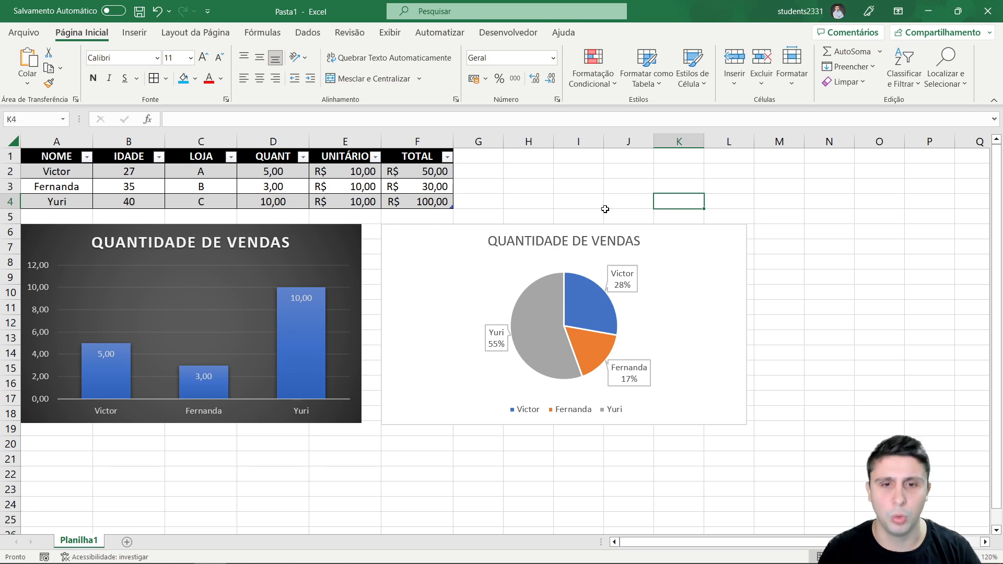
pyautogui.click(597, 199)
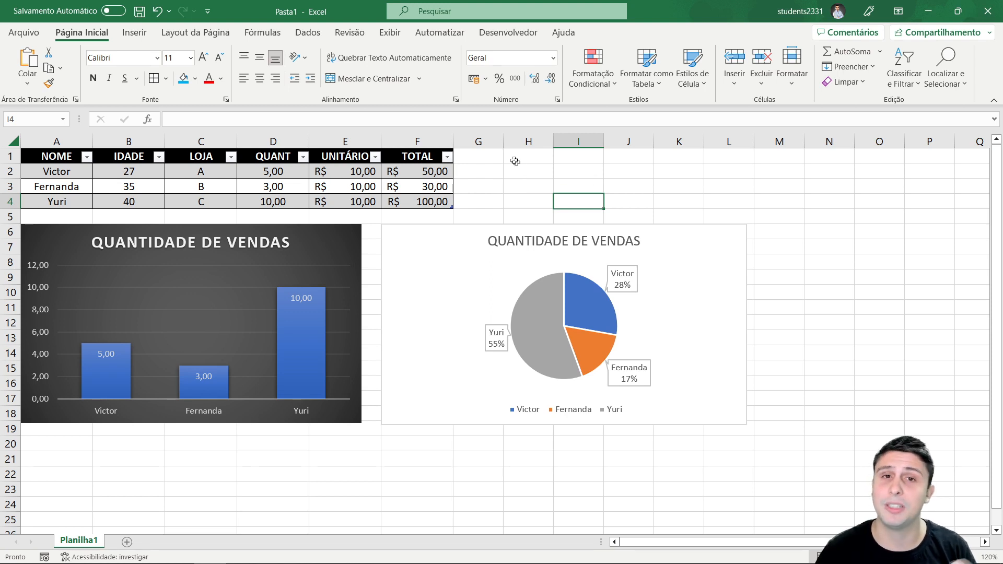
pyautogui.click(30, 36)
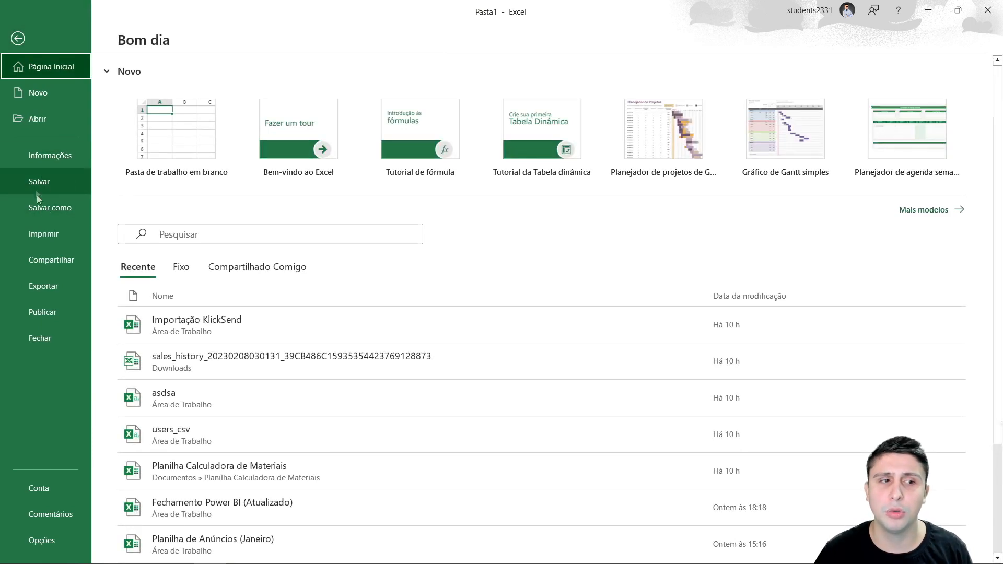
pyautogui.click(18, 38)
pyautogui.click(531, 188)
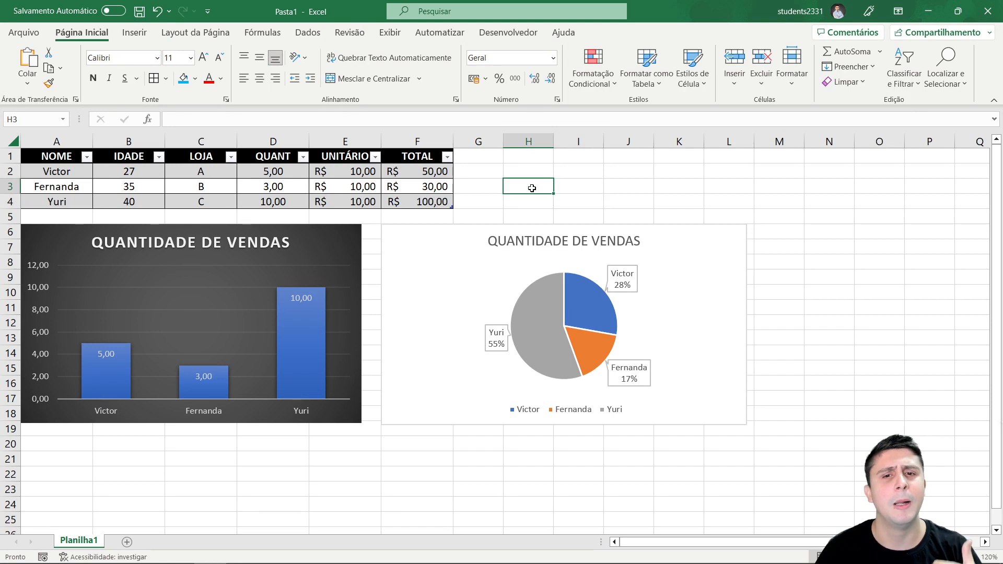